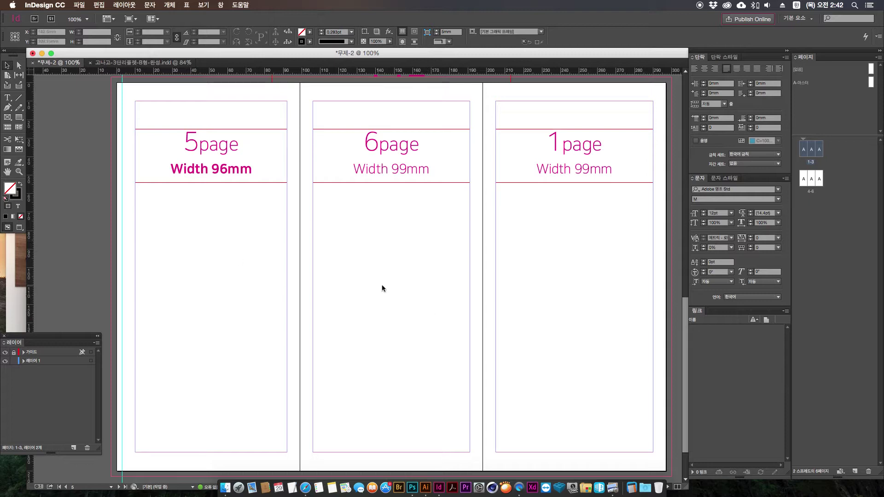
Review the page order and panel widths on the inner and outer spreads of the leaflet template
key("super+minus")
left_click_drag(434, 252, 393, 263)
scroll(388, 371, "up", 10)
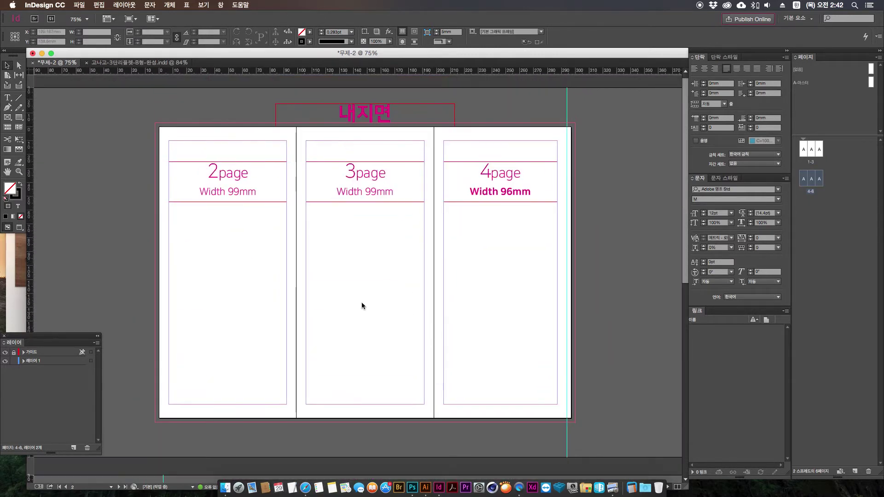
mouse_move(470, 326)
left_mouse_down()
mouse_move(474, 300)
mouse_move(469, 331)
left_mouse_up()
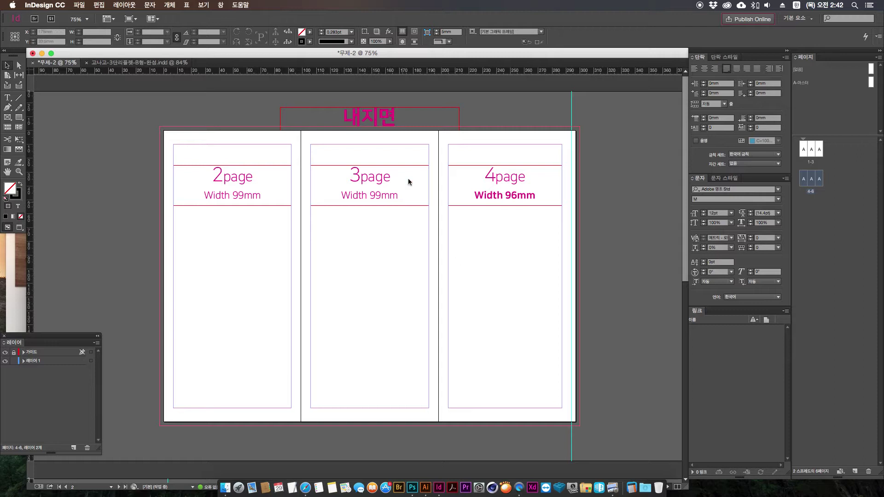
scroll(396, 351, "down", 10)
left_click_drag(412, 368, 428, 256)
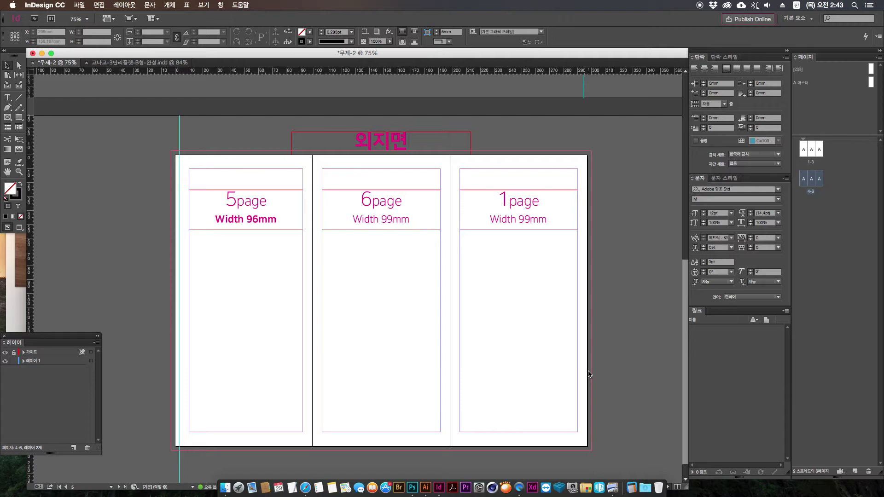
Switch to Preview to check the tri-fold reference photos, and return to the inner spread in InDesign
left_click(15, 304)
left_click_drag(238, 48, 308, 95)
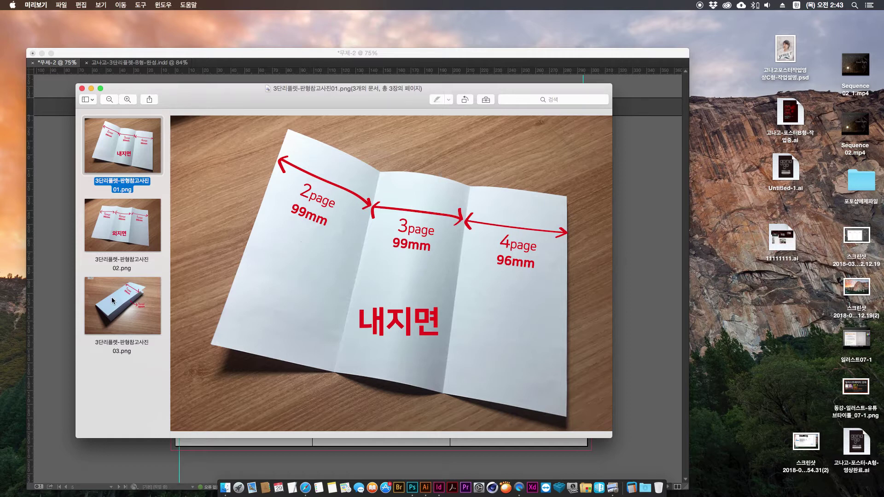
left_click(649, 247)
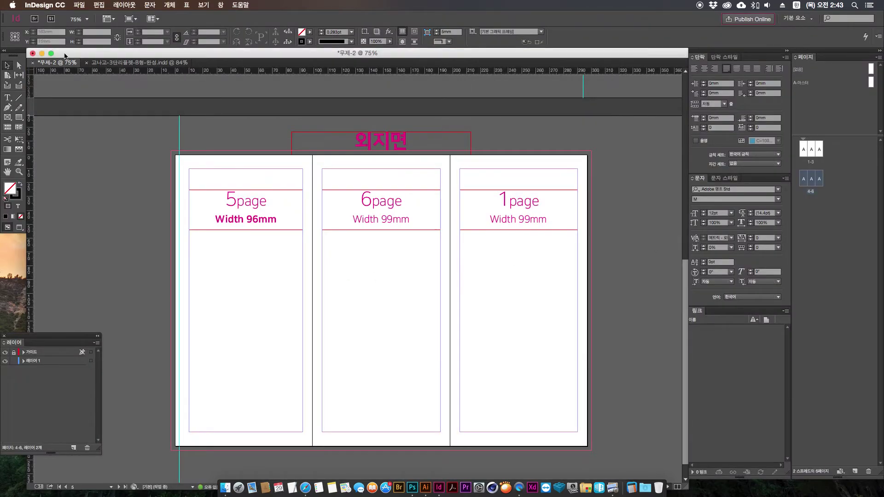
left_click_drag(438, 183, 402, 313)
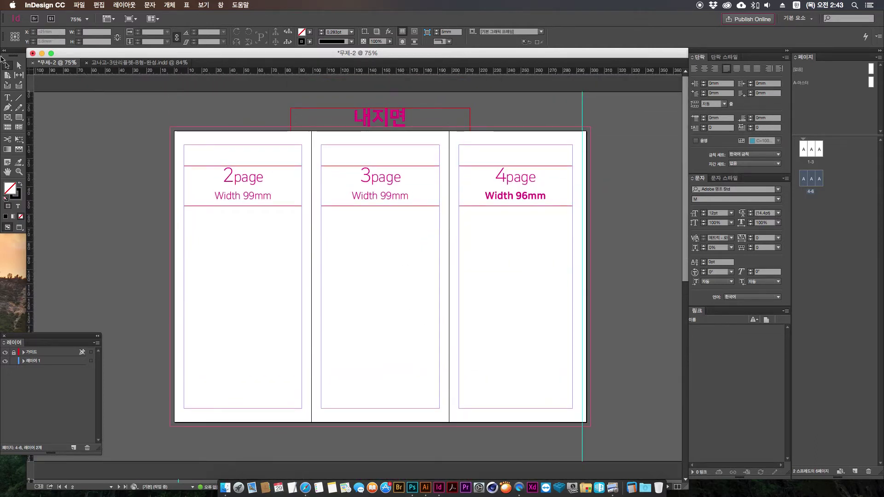
Create a one-page A4 portrait print document with facing pages on and 20 mm margins
left_click(84, 6)
mouse_move(90, 16)
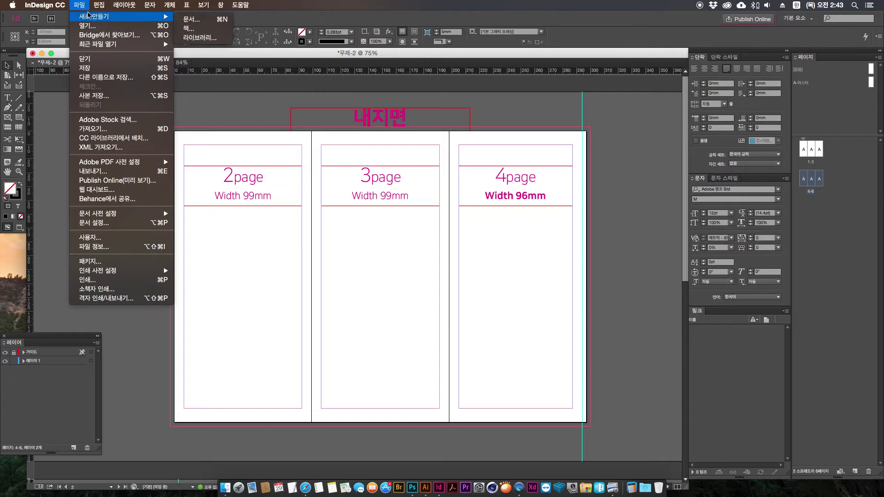
left_click(197, 21)
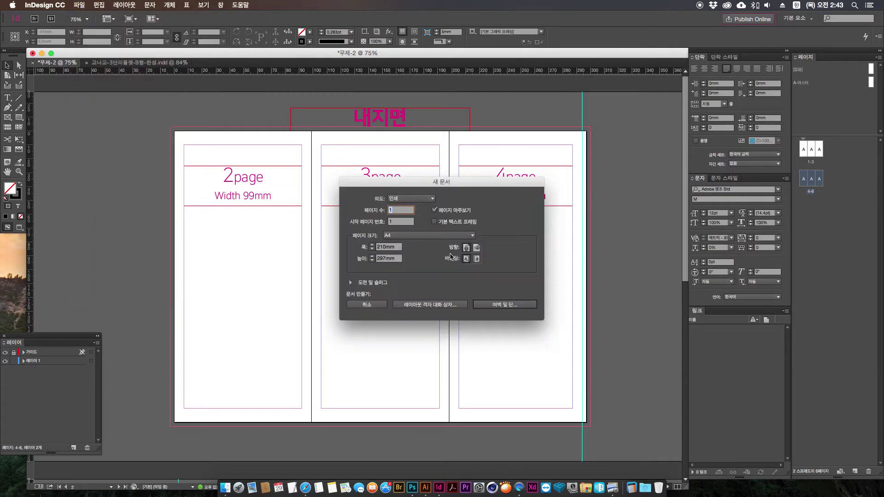
left_click_drag(421, 184, 434, 192)
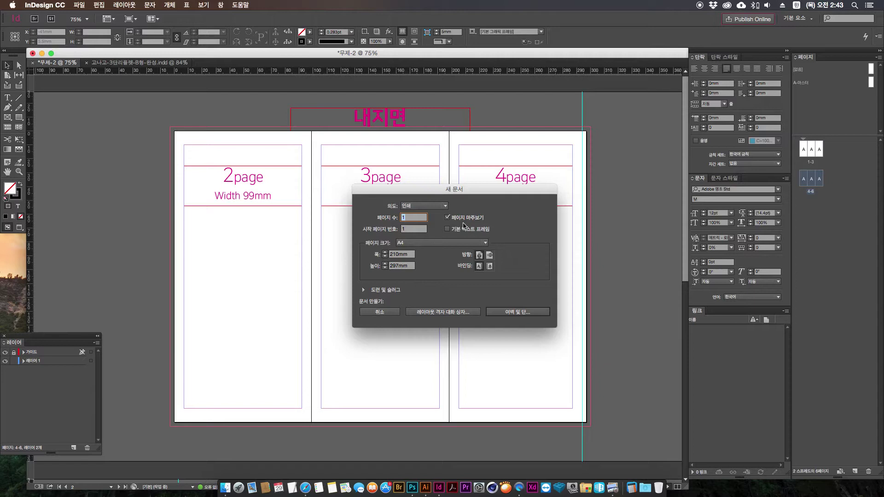
left_click(512, 311)
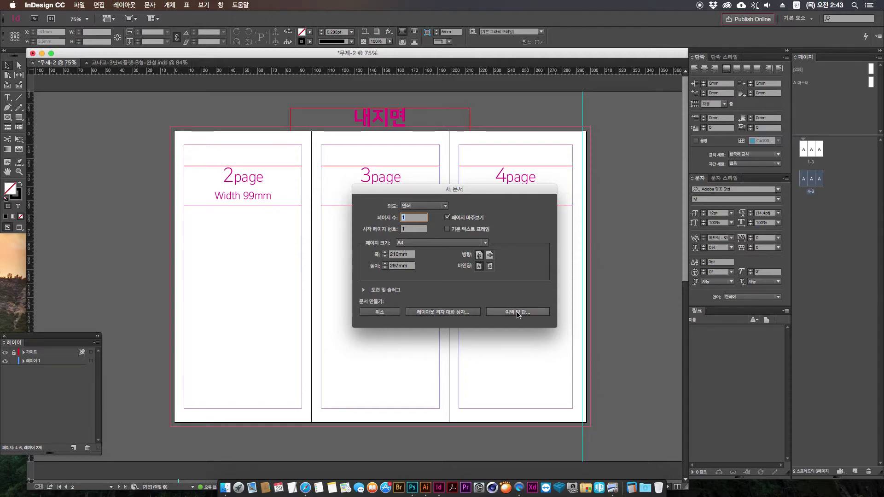
left_click(525, 314)
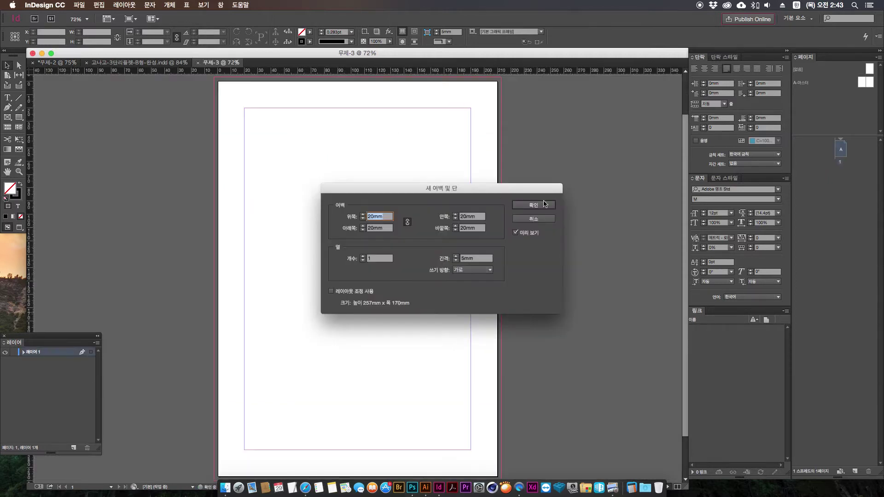
left_click(540, 206)
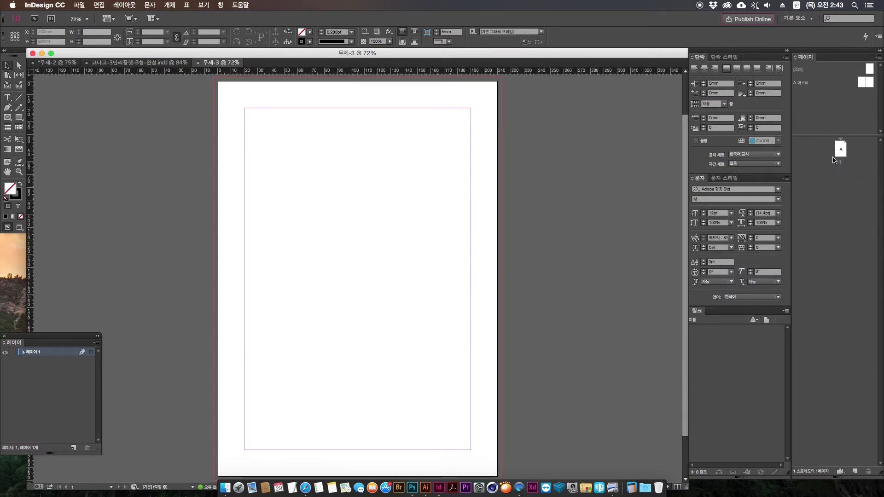
Add two A-Master spreads below page 1 of the facing-pages document
left_click_drag(803, 84, 836, 180)
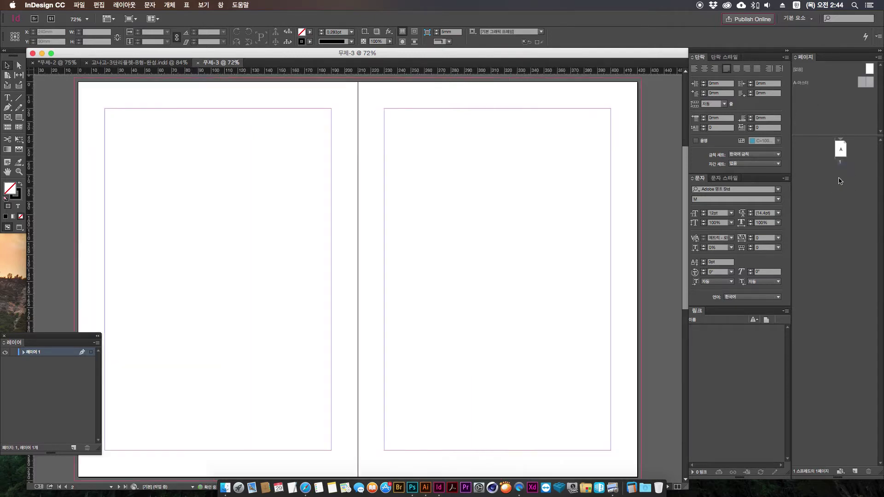
left_click_drag(841, 249, 843, 214)
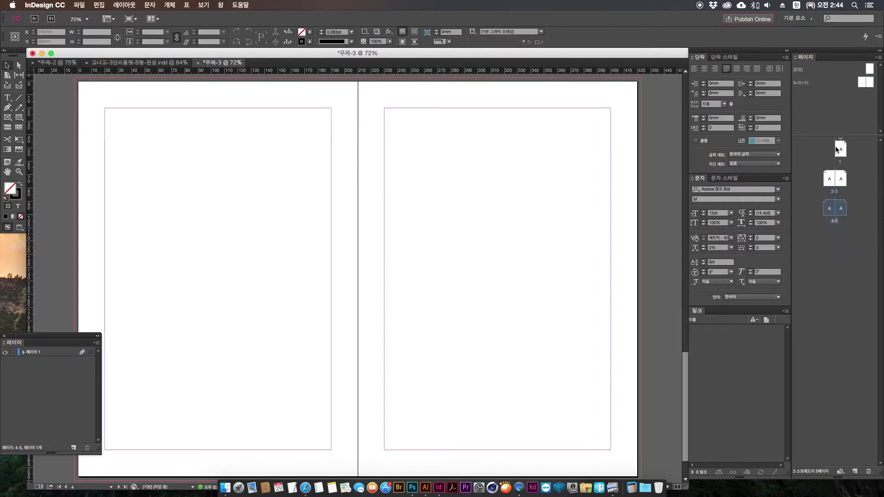
left_click(837, 286)
Compare the trial document with the leaflet template and close the trial document without saving
left_click(54, 63)
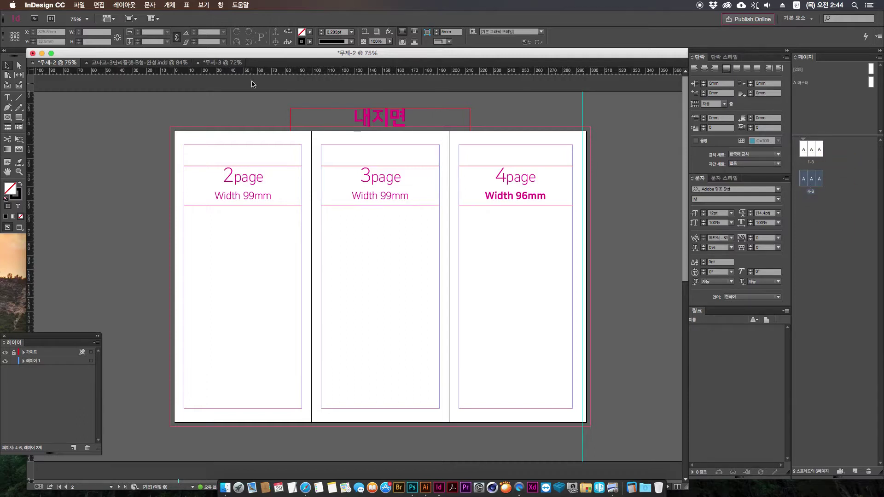
left_click(225, 62)
left_click(199, 63)
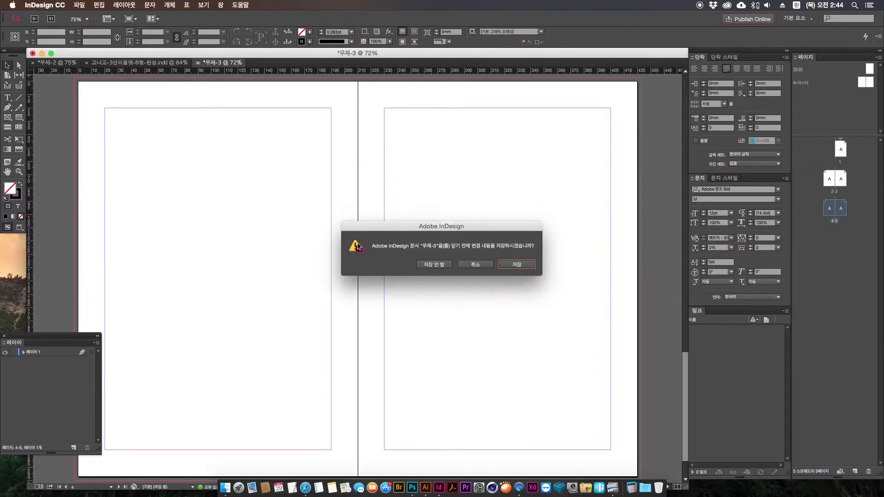
left_click(435, 263)
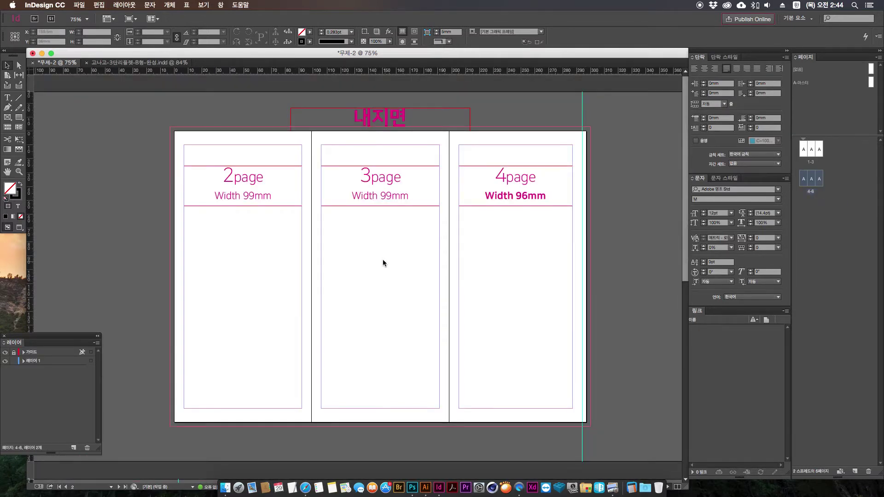
Set up a new one-page A4 landscape print document with facing pages off and a 3 mm bleed
key("super+n")
left_click_drag(420, 197, 428, 186)
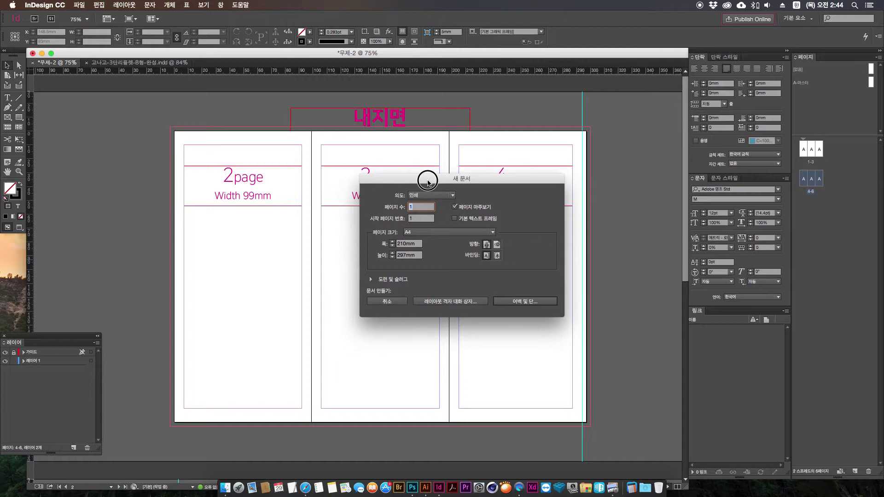
left_click(479, 207)
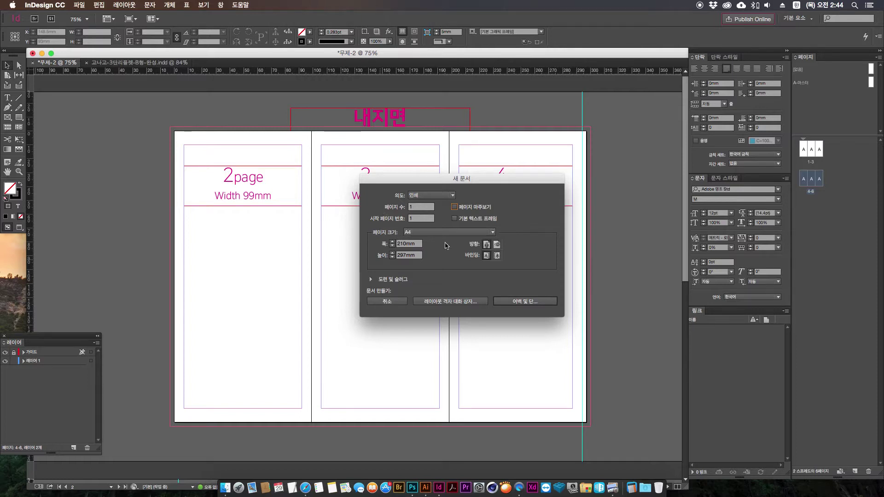
left_click(497, 245)
left_click(371, 279)
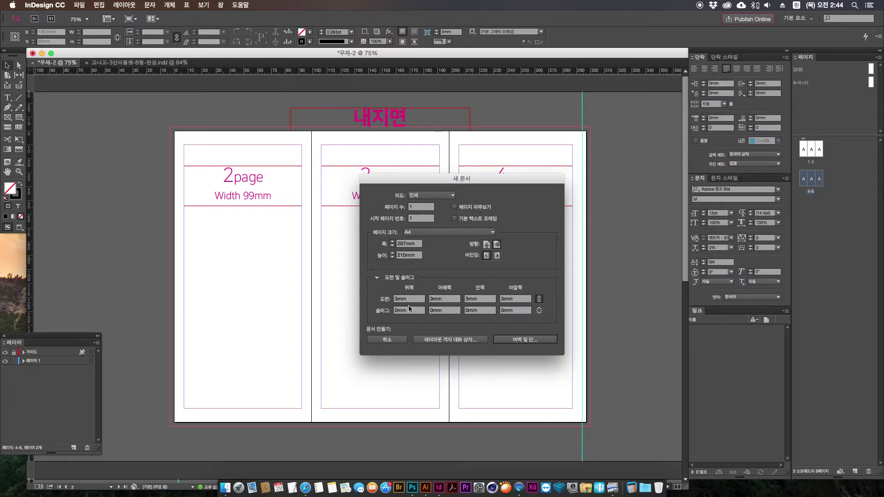
left_click(529, 342)
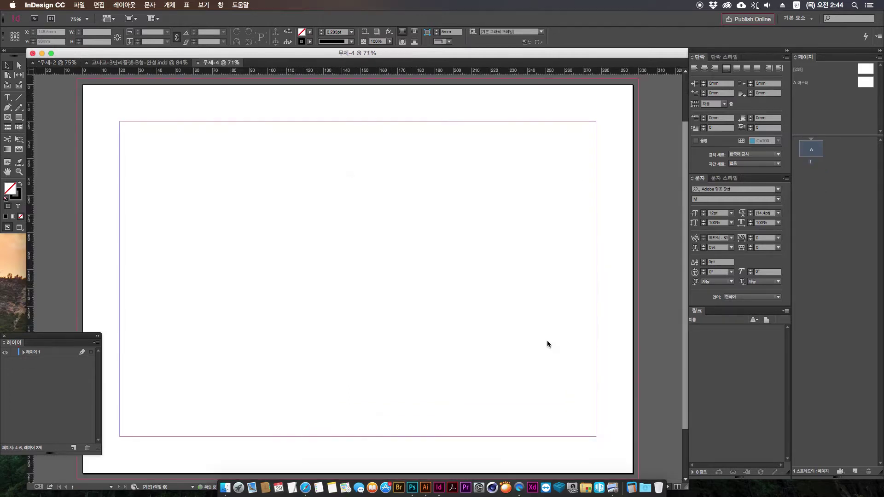
Set all four margins to 10 mm with one column and create the document
left_click_drag(405, 184, 425, 170)
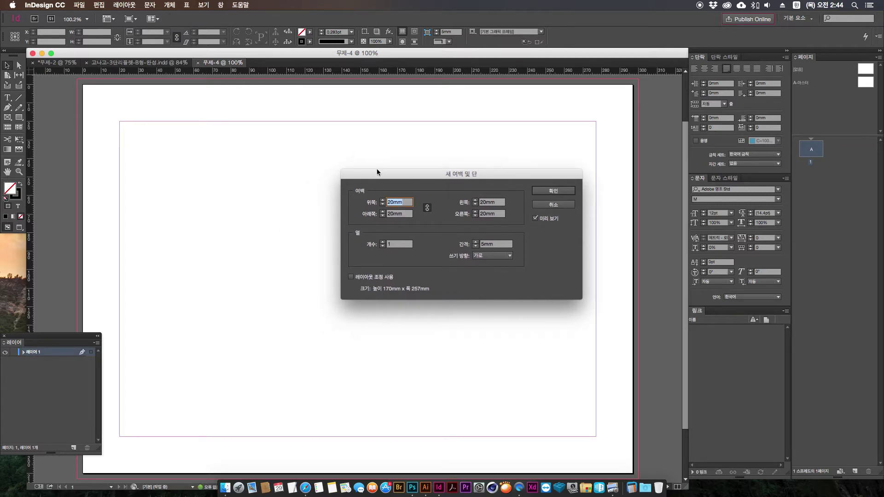
type("10")
key("Tab")
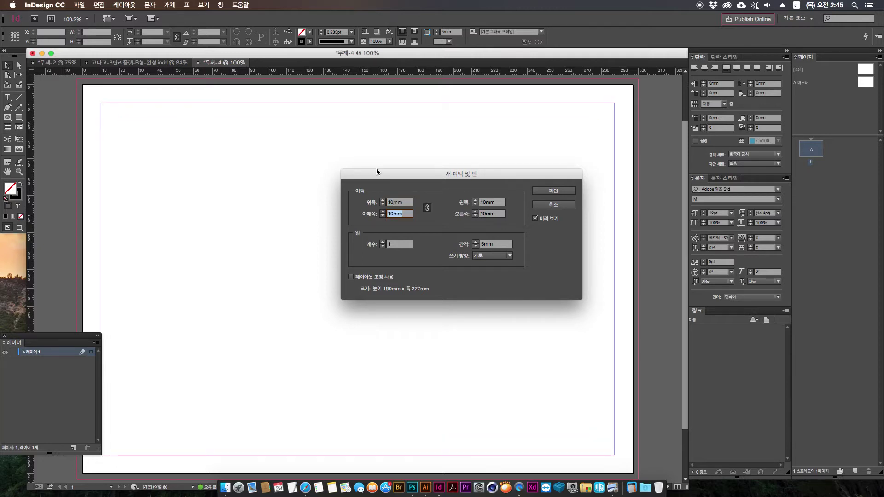
left_click(553, 190)
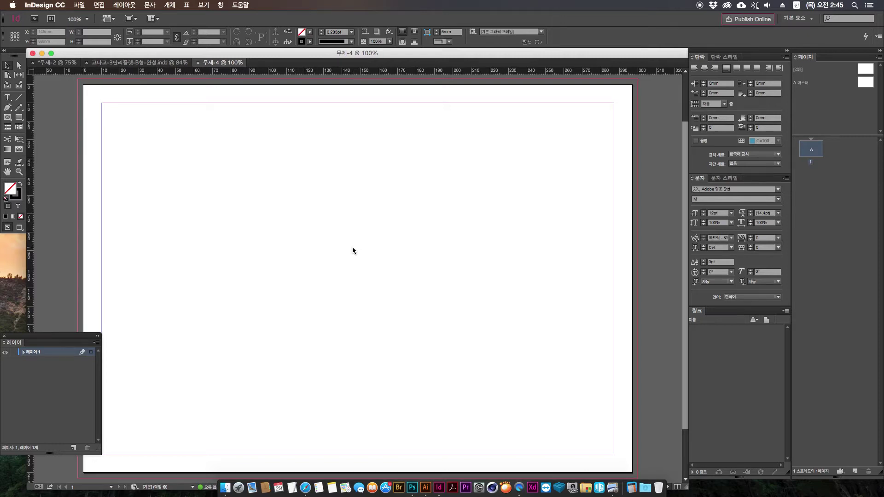
Check the panel widths in the inner-side reference photo in Preview and return to the new InDesign document
key("super+minus")
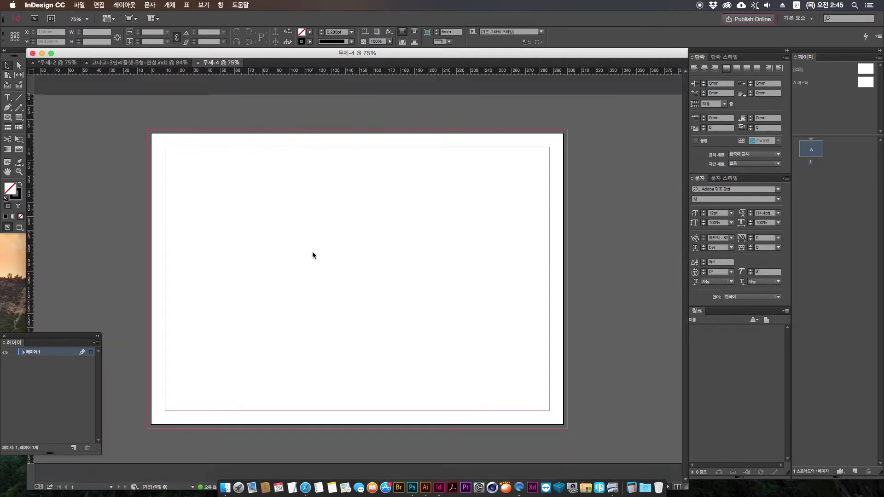
key("super+equal")
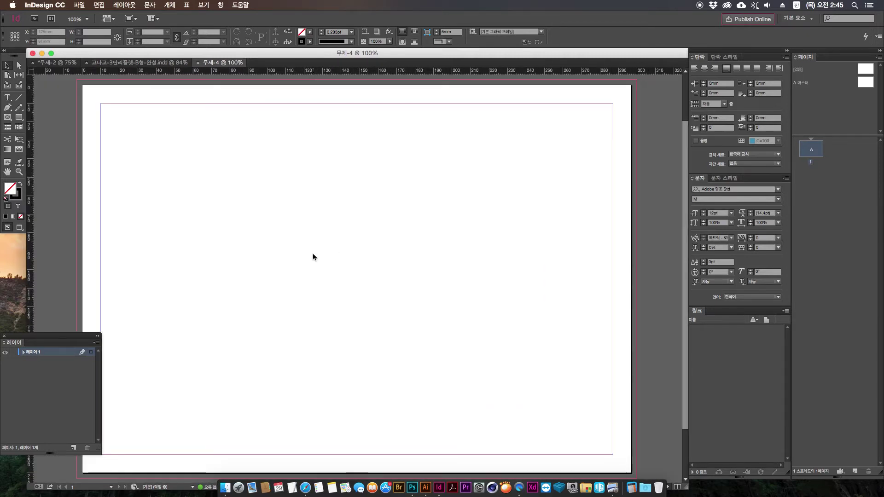
key("super+minus")
left_click_drag(312, 235, 336, 244)
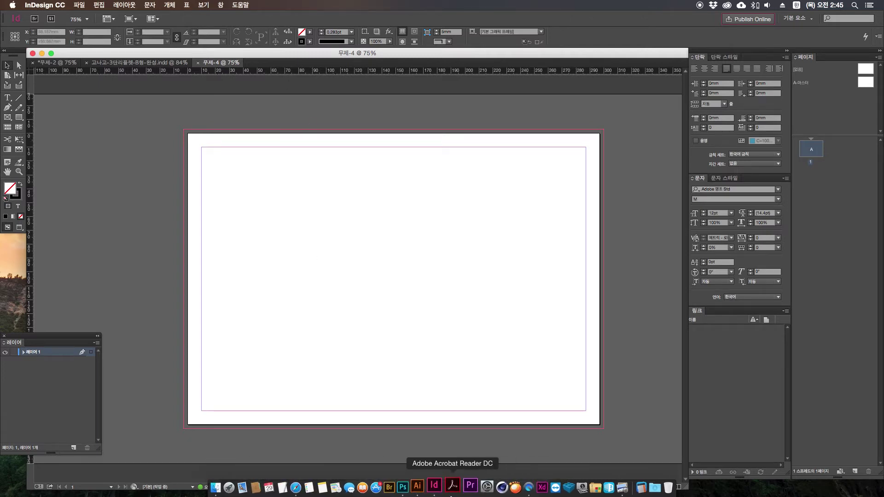
left_click(613, 493)
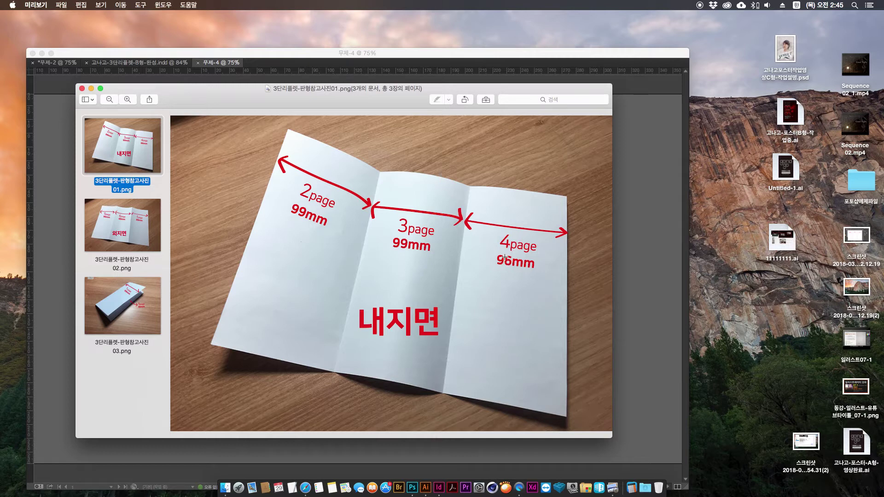
left_click(639, 272)
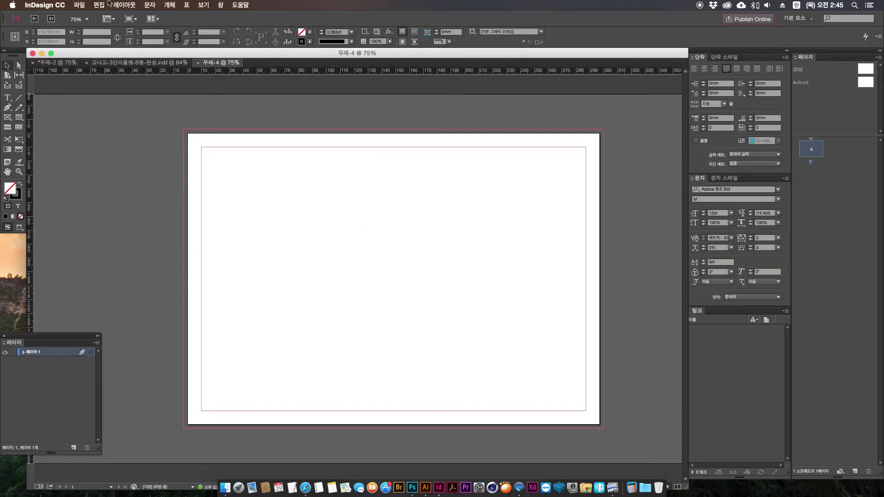
left_click(79, 6)
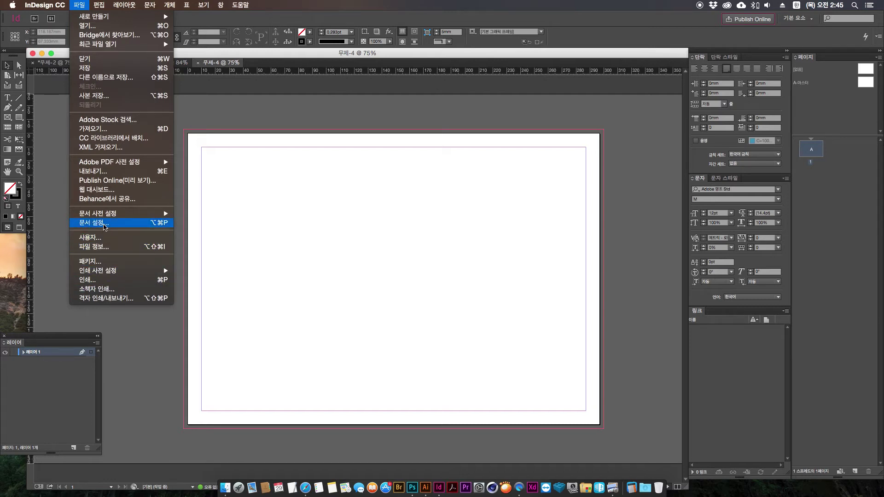
left_click(284, 226)
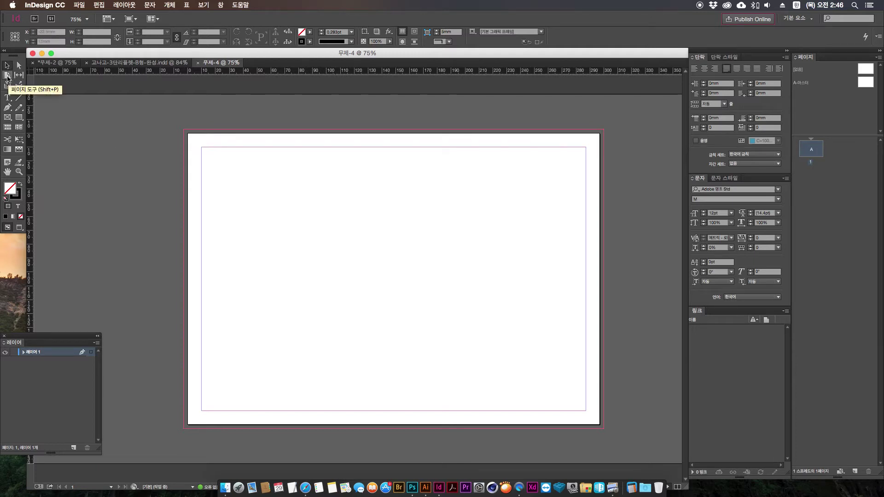
Use the Page tool to set the page width to 99 mm, and return to the Selection tool
left_click(7, 77)
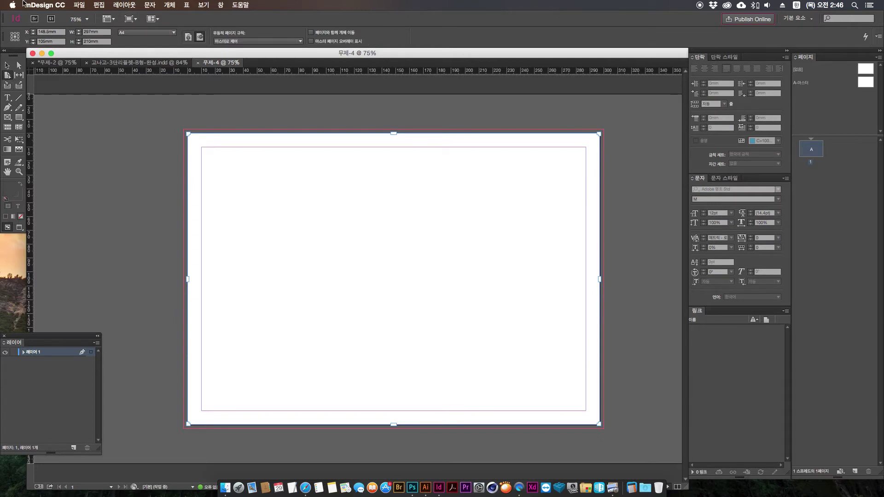
left_click(92, 32)
double_click(104, 32)
type("99")
key("Tab")
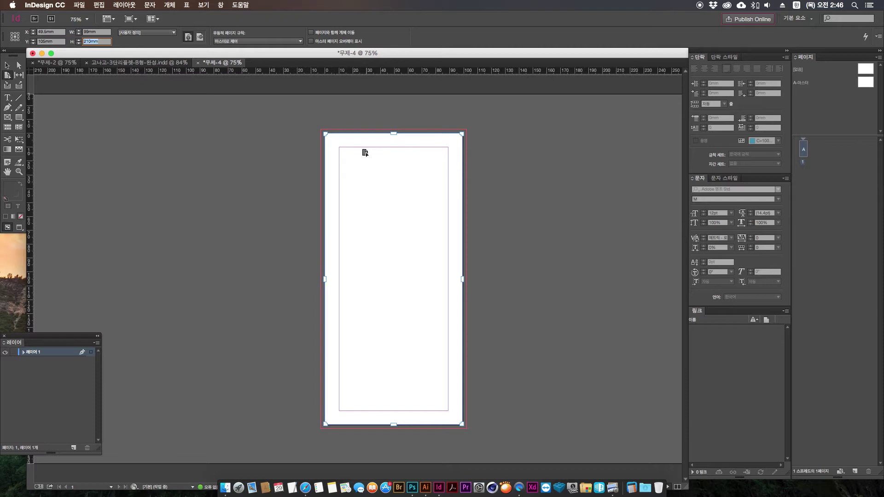
left_click(8, 68)
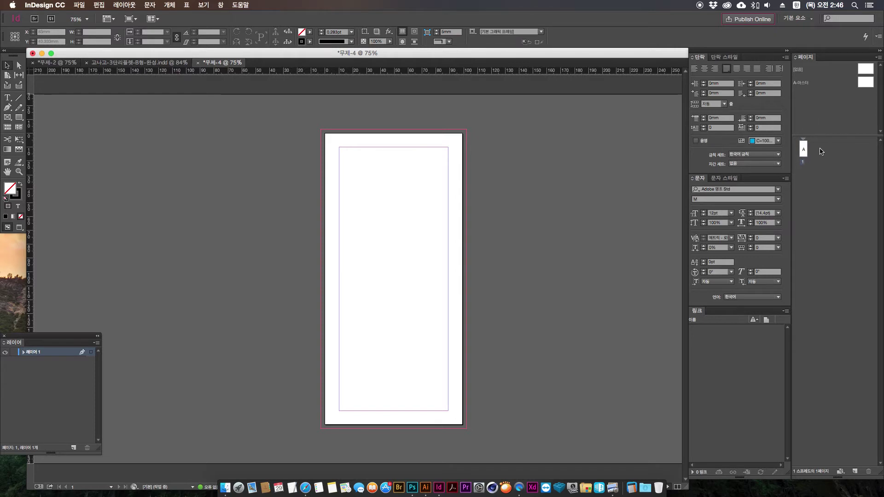
Enlarge the page icons through the panel options
right_click(827, 237)
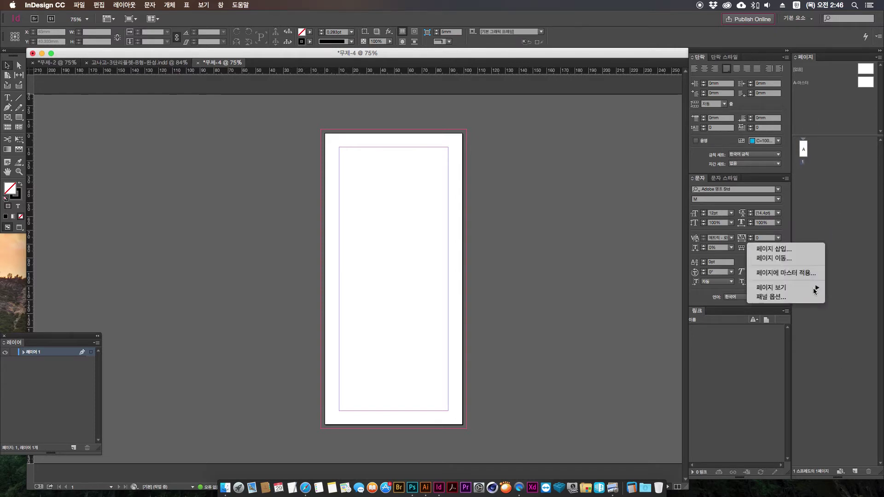
left_click(807, 297)
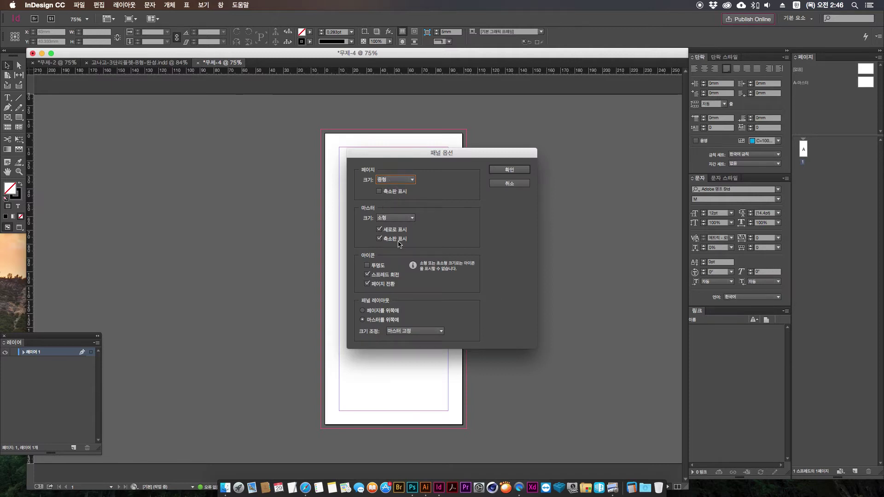
left_click(396, 180)
left_click(395, 223)
left_click(510, 170)
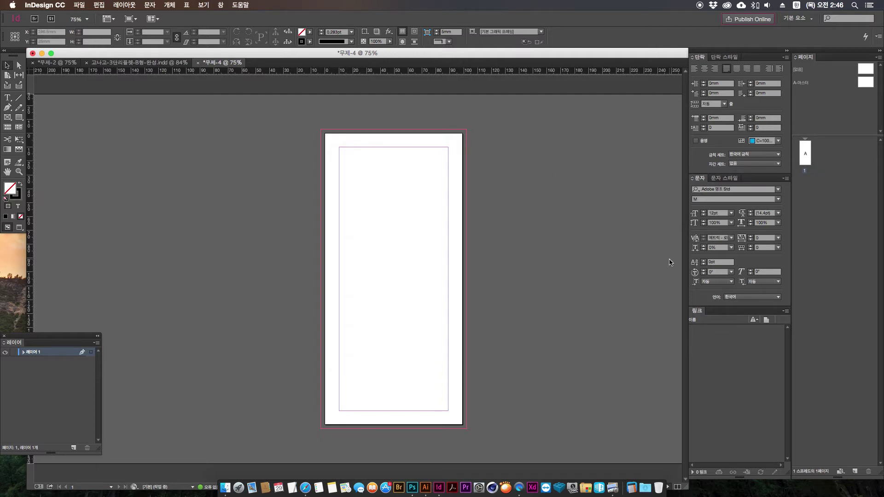
Try adding a second page with the insert command and from the A-Master, undoing each addition
left_click(806, 157)
key("super+shift+p")
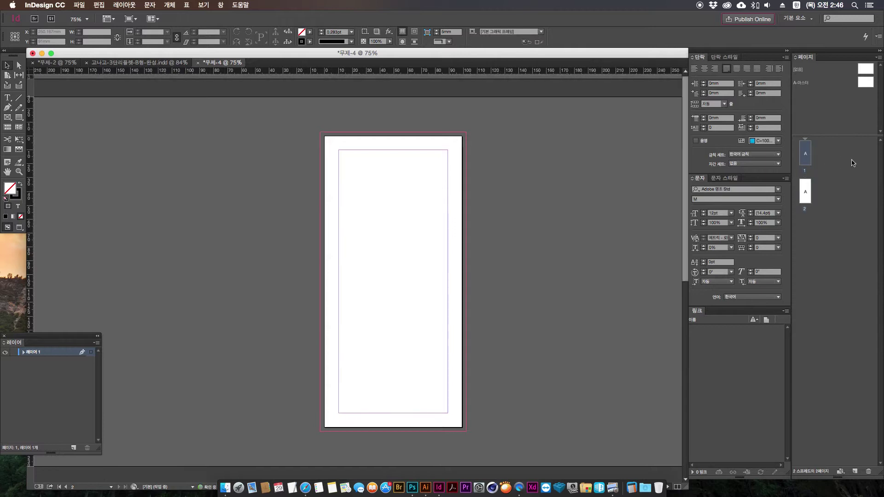
key("super+z")
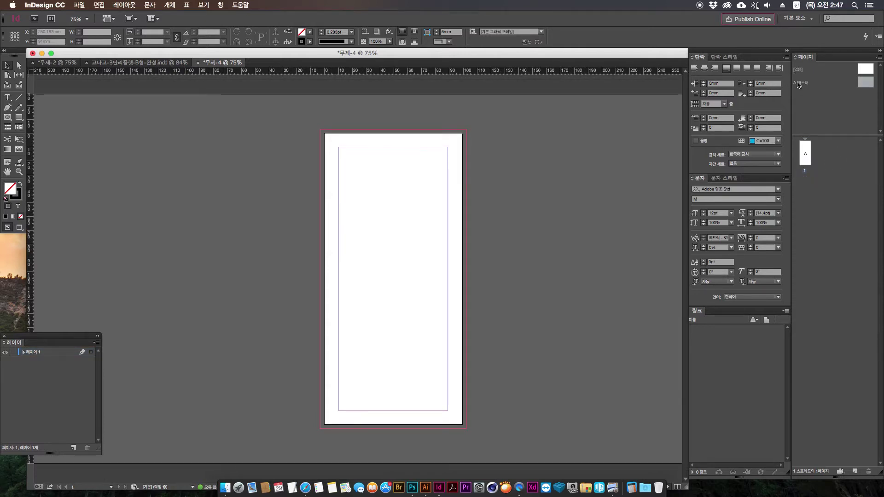
left_click_drag(801, 84, 813, 189)
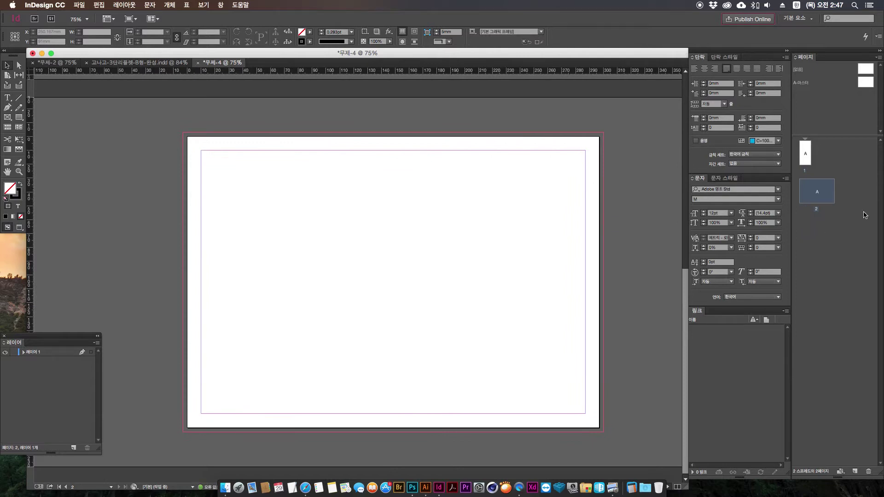
key("super+z")
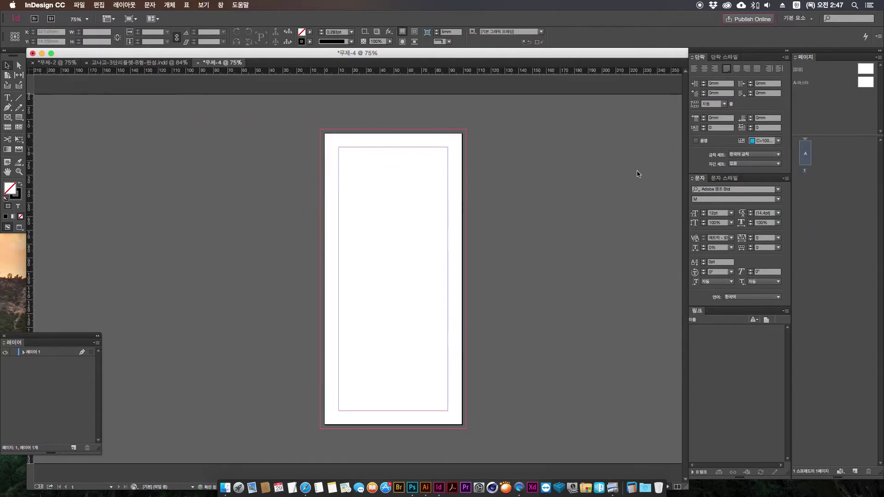
Try duplicating page 1 and moving the copy beside the original, and undo the duplication
left_click(811, 154)
left_click_drag(806, 161, 815, 153)
left_click_drag(816, 152, 816, 153)
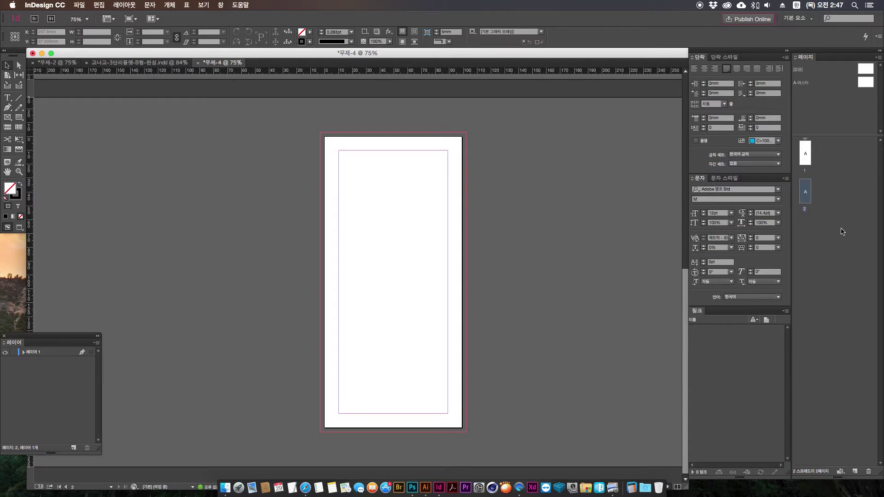
left_click_drag(802, 189, 818, 193)
key("super+z")
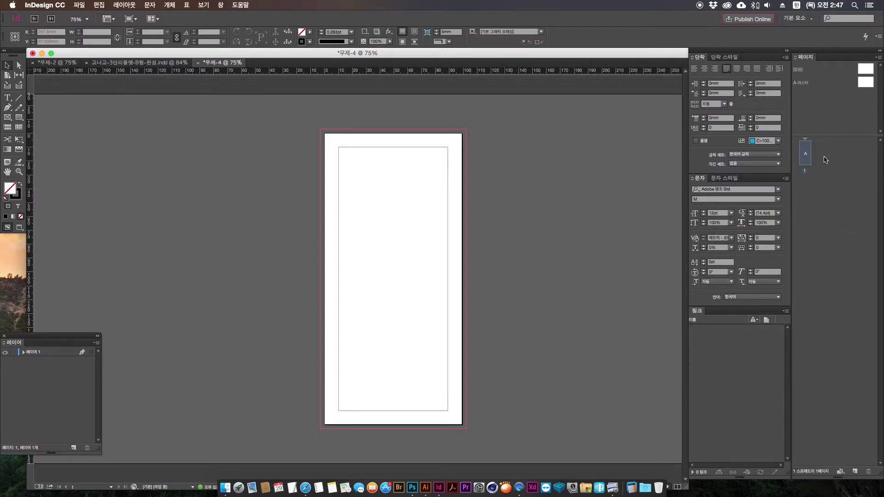
Turn off the option allowing document pages to shuffle, and recheck the page's shuffle settings
right_click(807, 158)
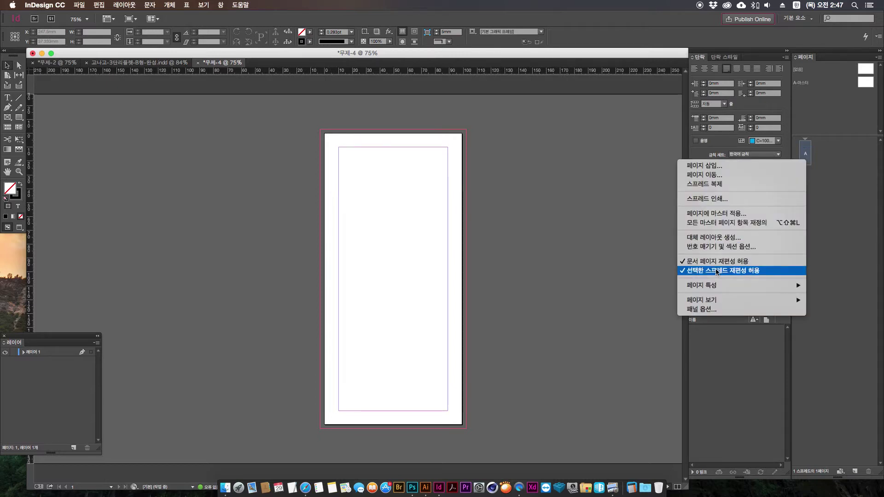
mouse_move(722, 285)
left_click(733, 266)
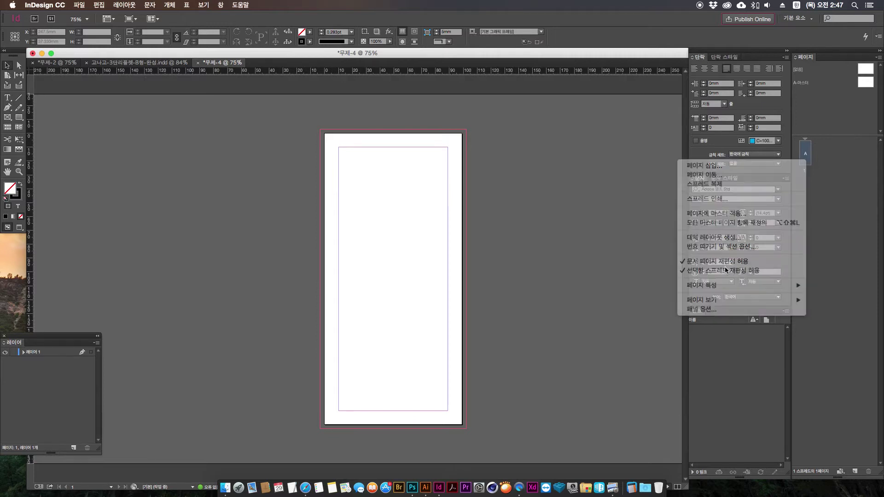
right_click(811, 159)
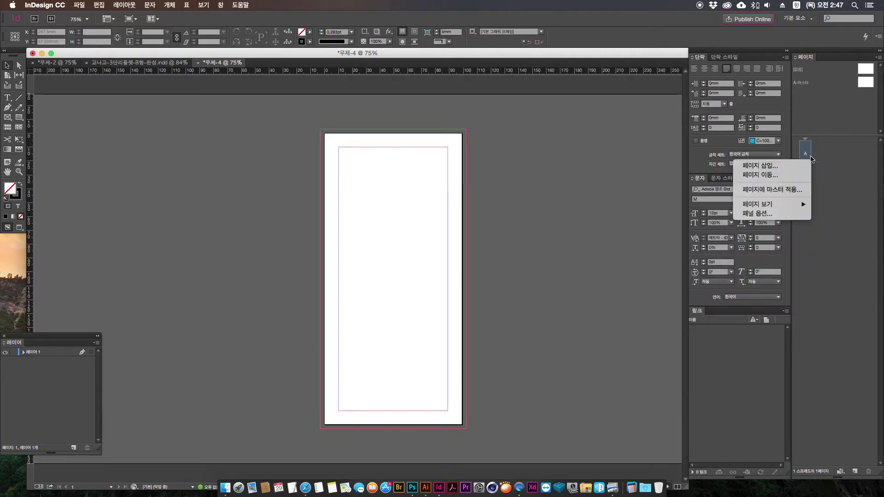
left_click(806, 154)
right_click(807, 153)
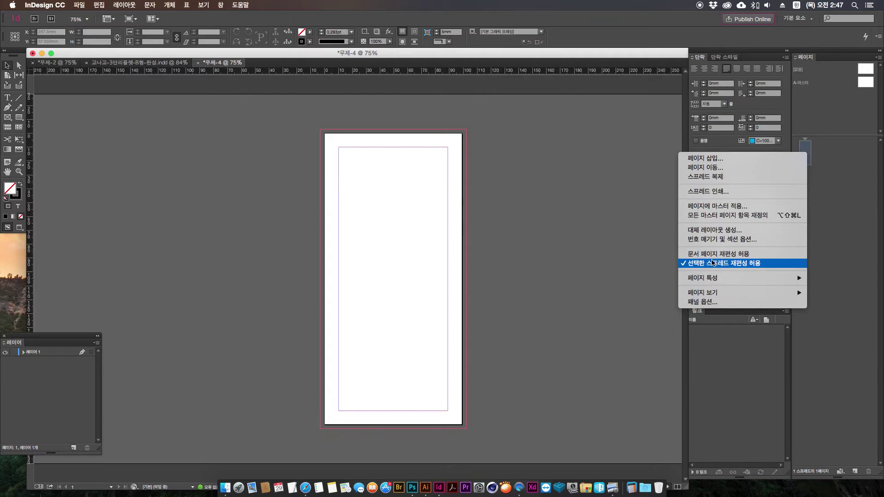
left_click(840, 261)
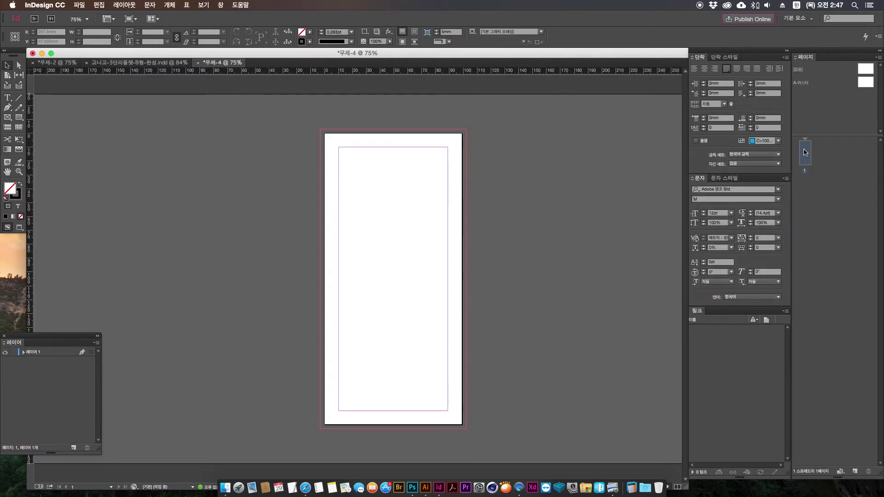
Duplicate page 1 and place the copy beside it to form a two-page spread
mouse_move(806, 159)
left_mouse_down()
mouse_move(814, 158)
mouse_move(799, 148)
mouse_move(816, 157)
left_mouse_up()
left_click_drag(805, 194, 811, 155)
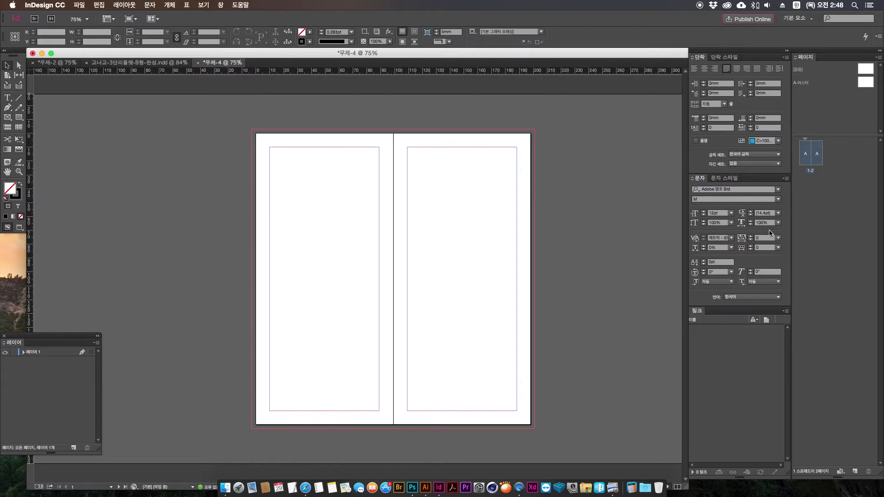
left_click(821, 189)
Duplicate page 2 and attach the copy to the spread as its third page
left_click(815, 151)
left_click_drag(816, 151, 824, 160)
left_click(818, 155)
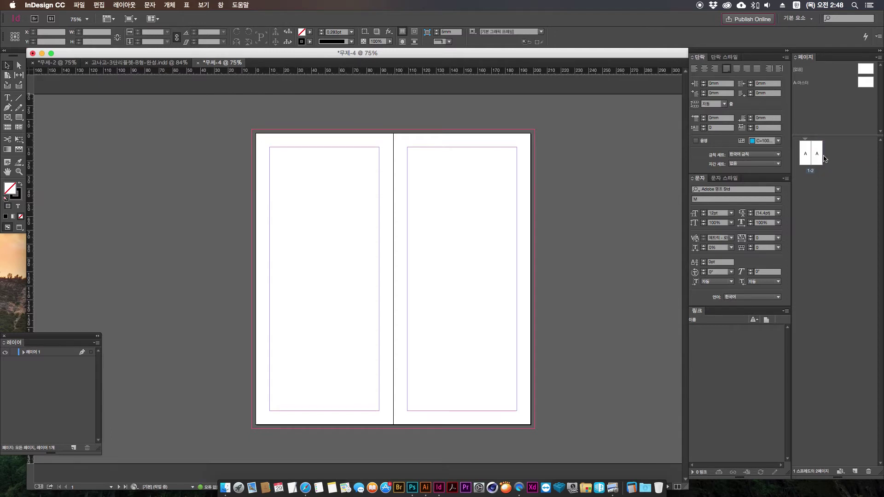
left_click_drag(815, 153, 819, 230)
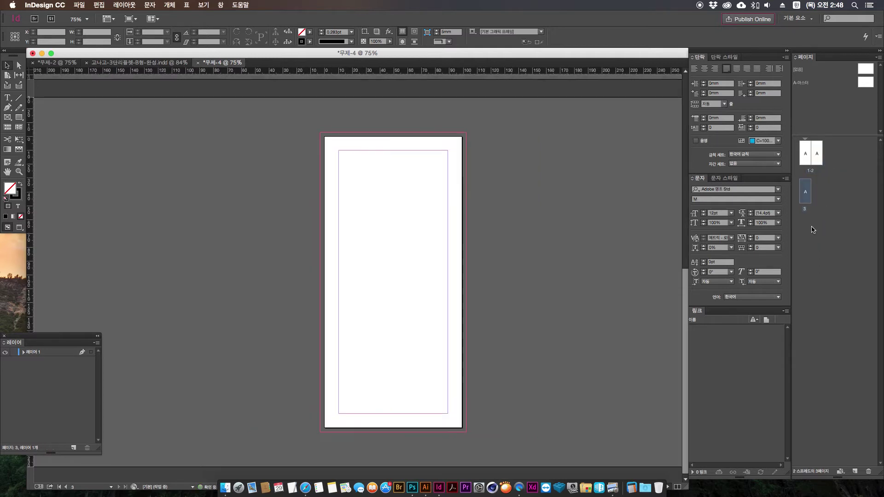
left_click(806, 191)
left_click_drag(810, 189, 824, 158)
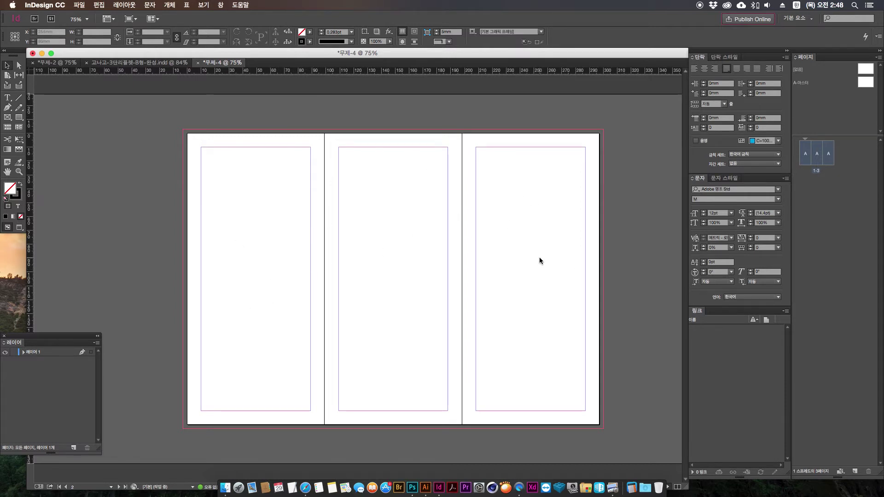
left_click(820, 197)
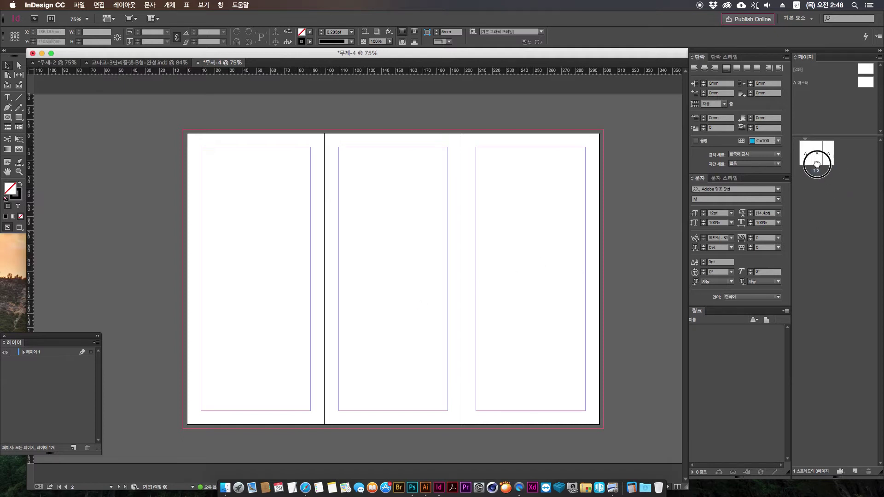
left_click(809, 160)
left_click(816, 154, "shift")
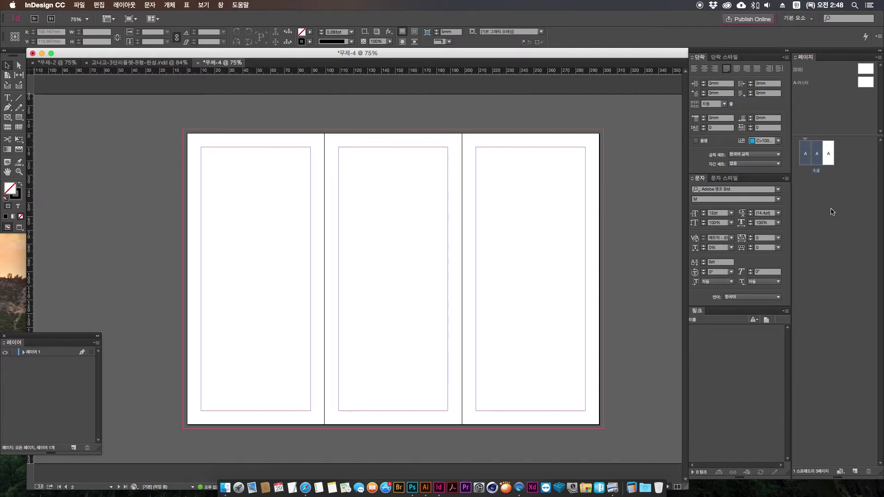
left_click(832, 211)
left_click(805, 154)
left_click(816, 154, "shift")
left_click(830, 154)
left_click(859, 169)
left_click(832, 157)
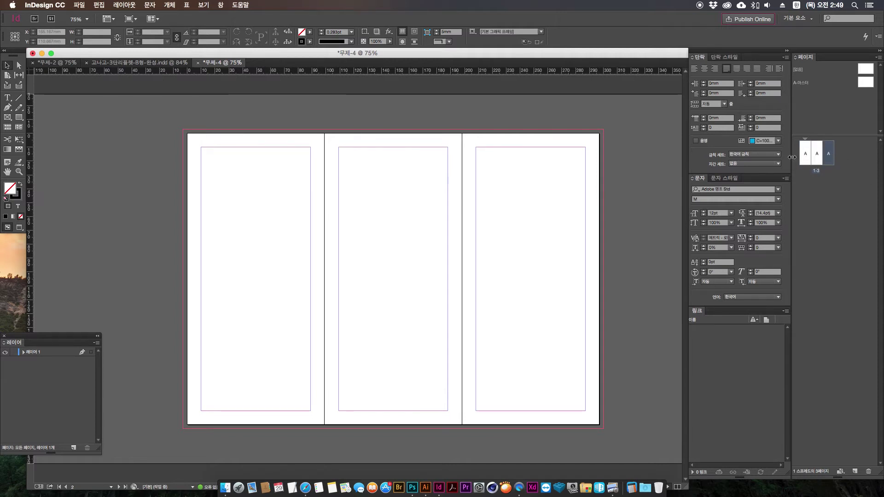
Select pages 1 and 2 and duplicate them below the first spread as pages 4-5 and 6-7
left_click(817, 154, "shift")
left_click(805, 156)
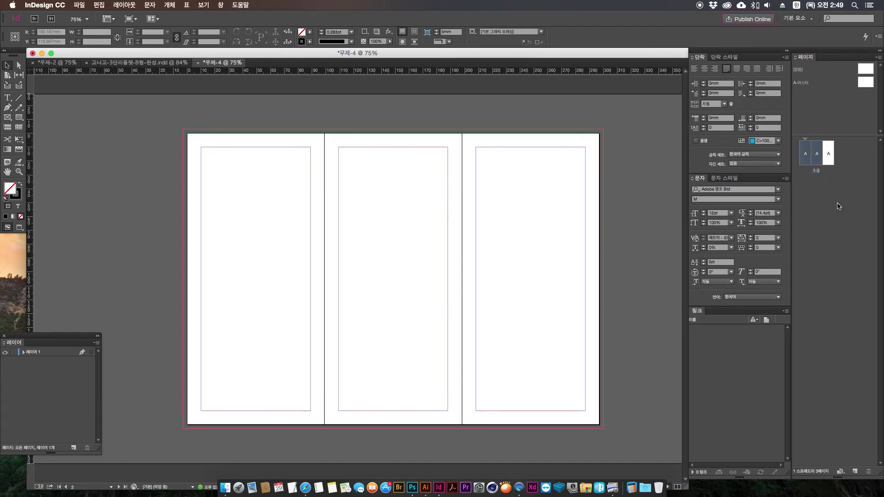
left_click(803, 155)
left_click(800, 152)
left_click_drag(807, 157, 805, 243)
left_click_drag(809, 195, 812, 232)
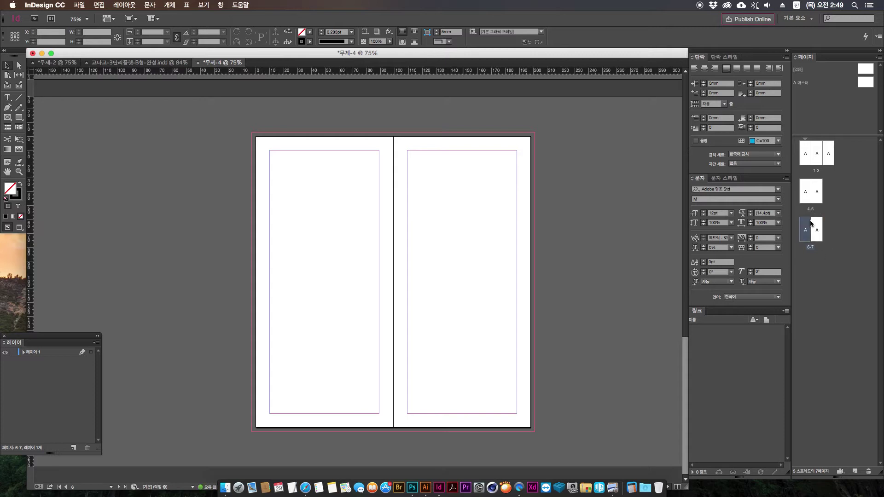
Delete page 7 and attach page 6 to the 4-5 spread as its third page
left_click(815, 233)
left_click(868, 472)
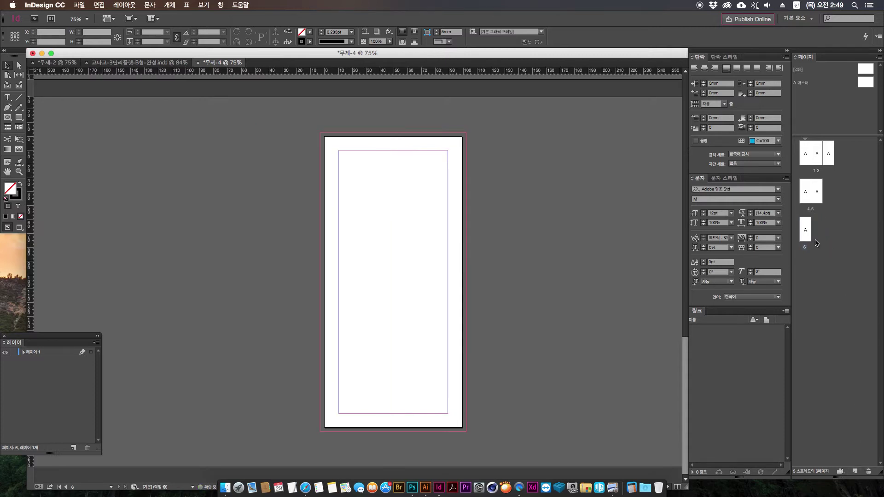
left_click_drag(824, 194, 822, 194)
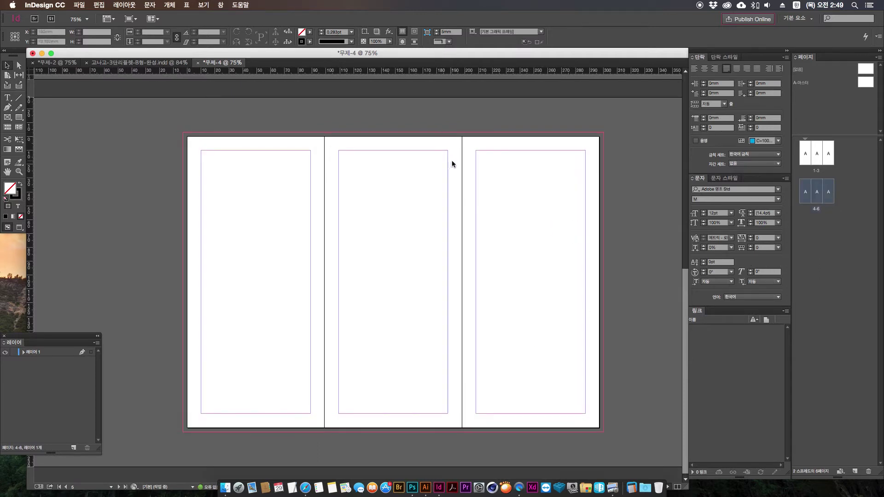
Review both three-page spreads, check the panel widths in the inner-side reference photo in Preview, and return to InDesign
key("super+minus")
left_click_drag(465, 196, 477, 240)
left_click_drag(472, 306, 460, 249)
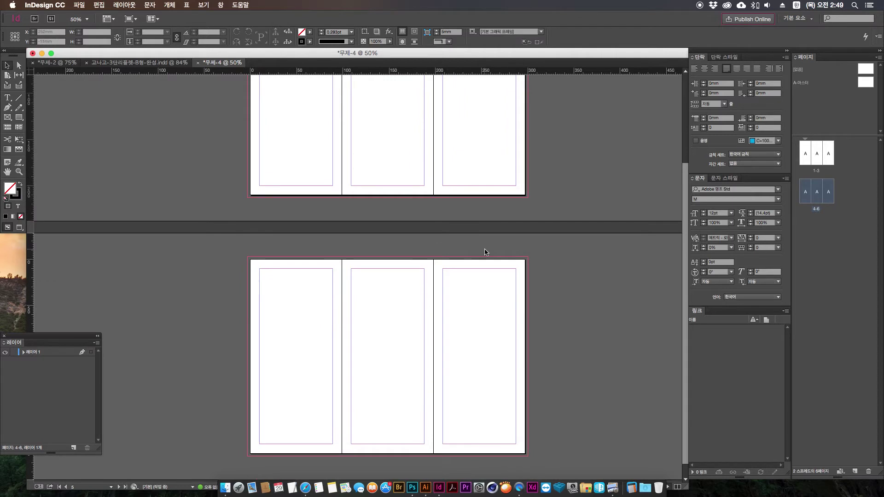
left_click_drag(435, 277, 430, 394)
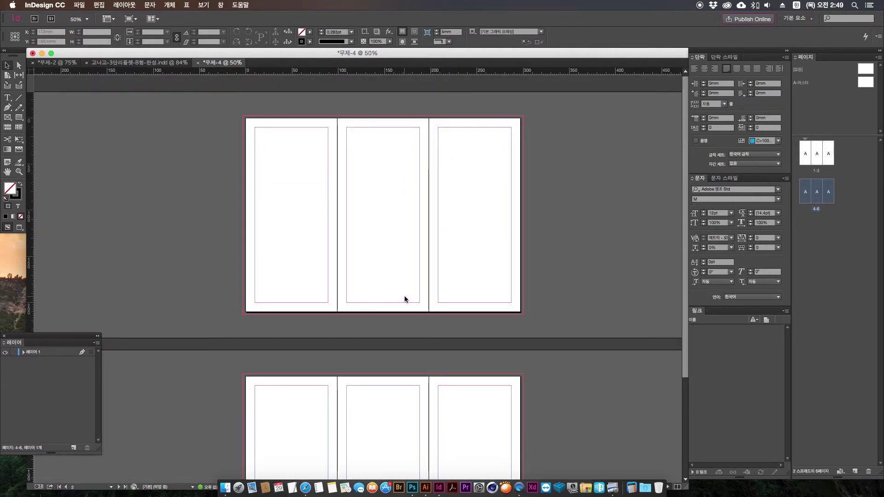
key("super+equal")
left_click_drag(408, 237, 412, 341)
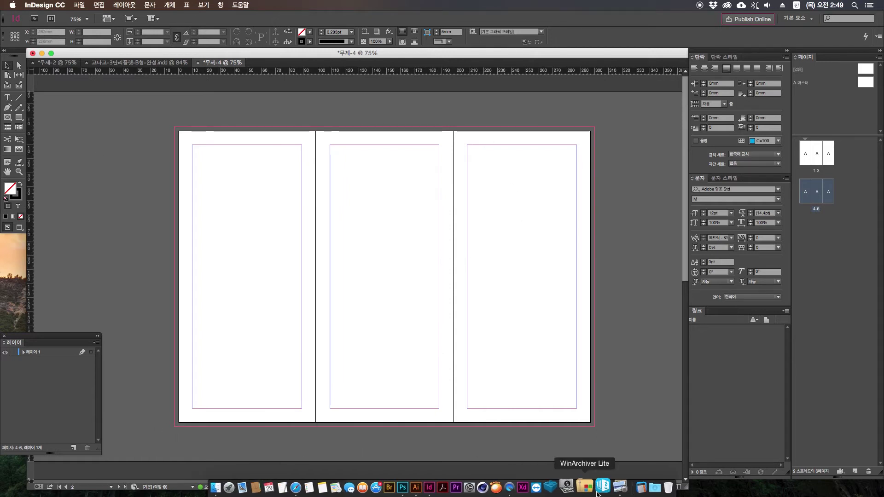
left_click(612, 488)
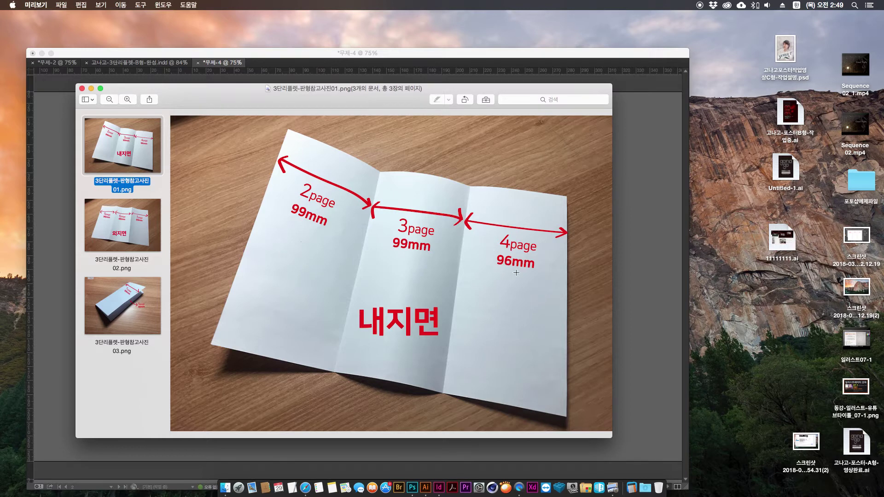
left_click(629, 226)
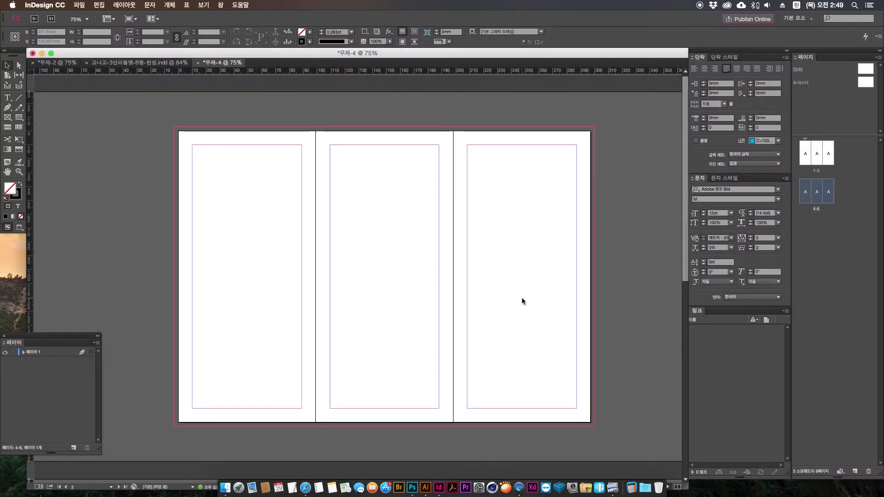
Select the third page of the first spread with the Page tool
key("super+equal")
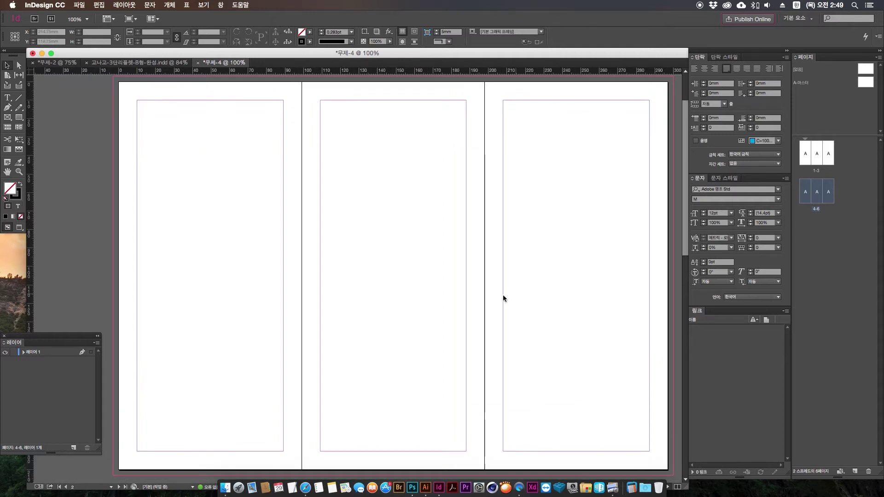
key("super+minus")
left_click_drag(487, 292, 436, 286)
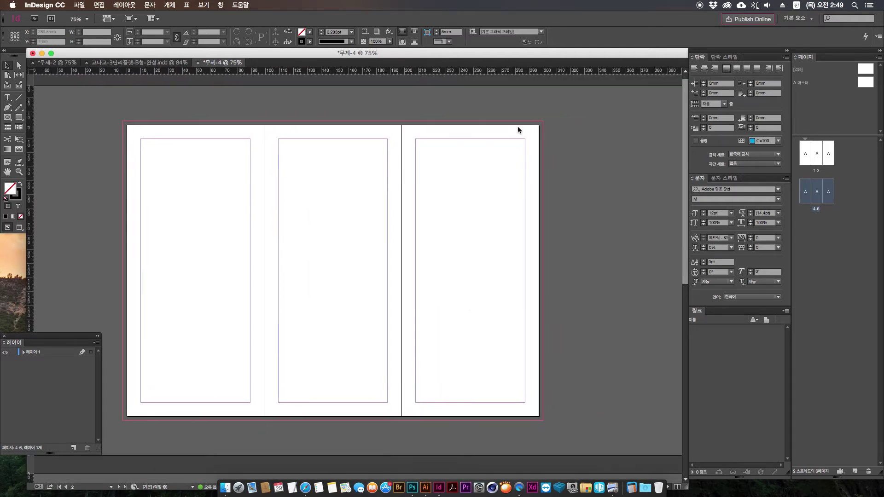
left_click(506, 225)
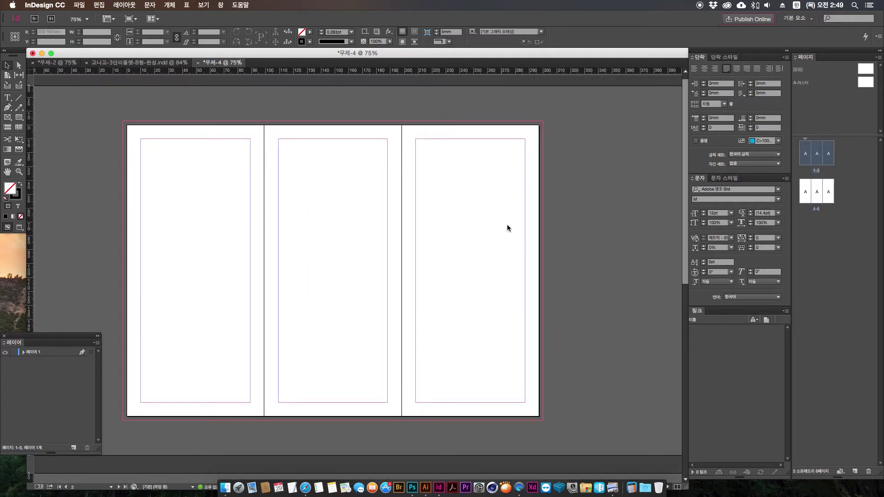
left_click(7, 76)
left_click(500, 190)
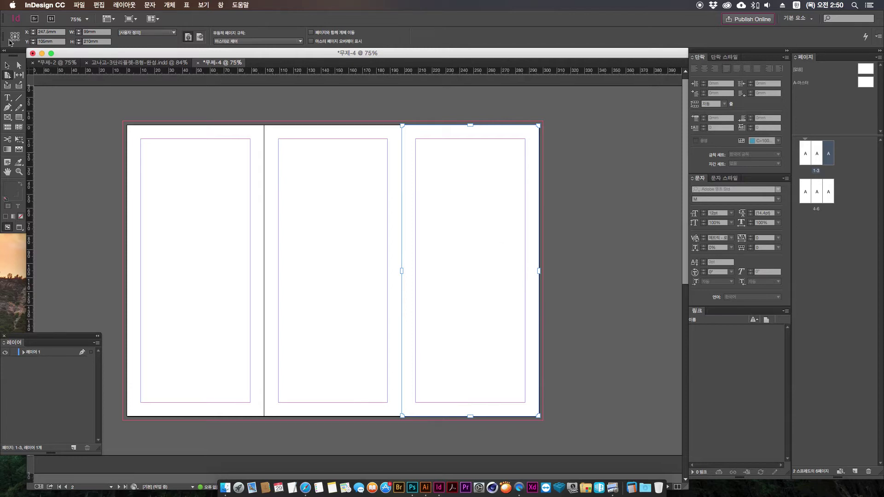
Try setting the third page's width to 96 mm from the centre reference point, and undo it
left_click(70, 31)
type("96")
key("Tab")
key("ctrl+z")
Set the third page's reference point to its top-left corner and its width to 96 mm
left_click(13, 33)
double_click(89, 32)
key("Tab")
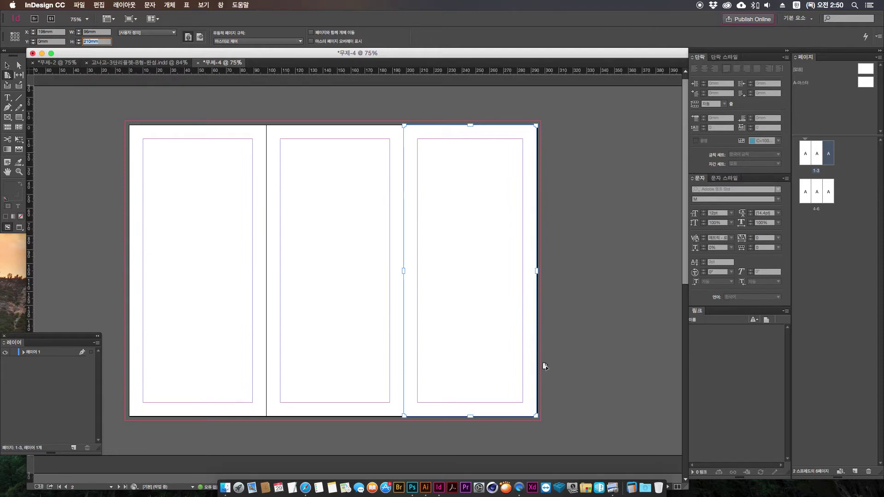
Set the width of the second spread's first page to 96 mm, anchored at a reference point on its right side
left_click(7, 66)
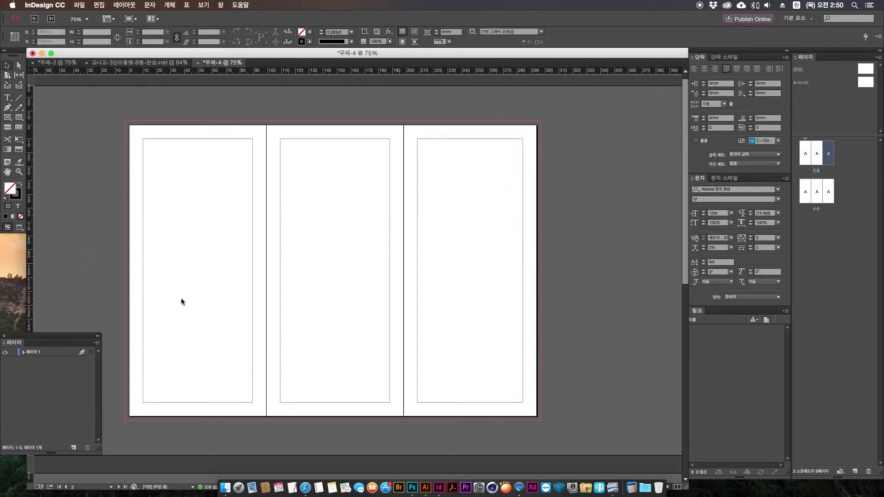
scroll(466, 99, "down", 10)
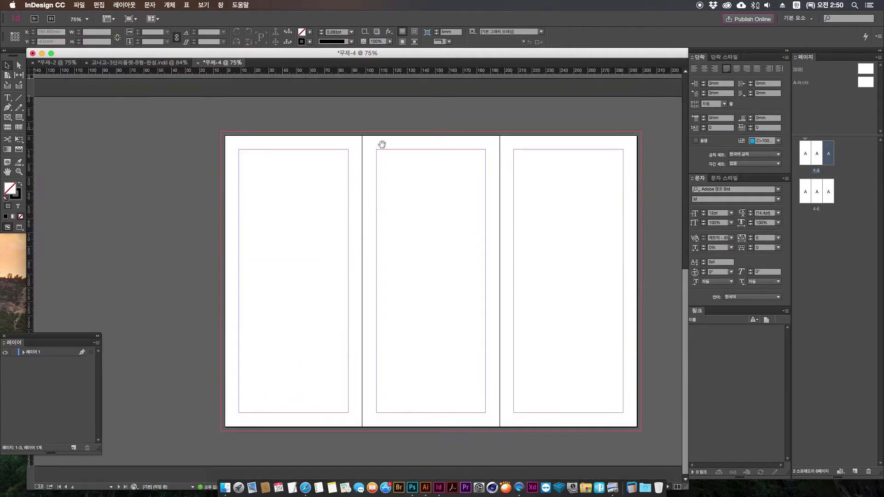
left_click(8, 75)
left_click(270, 225)
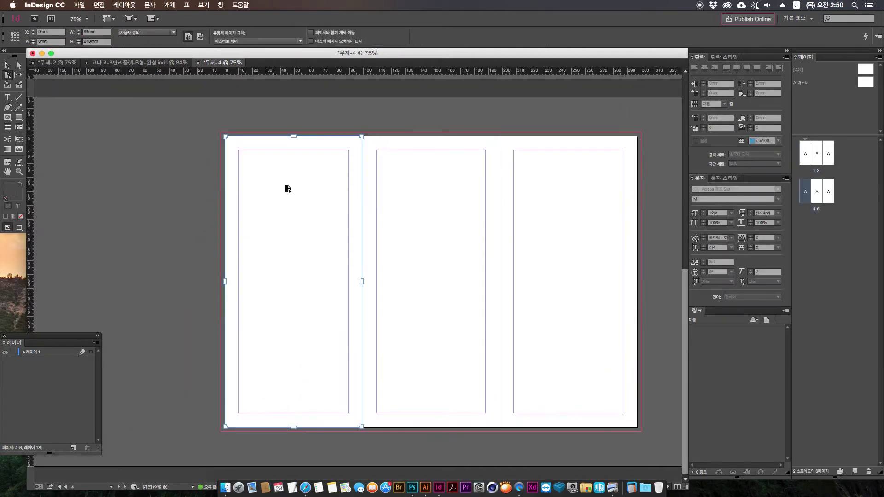
left_click(17, 40)
double_click(103, 34)
type("96")
key("Tab")
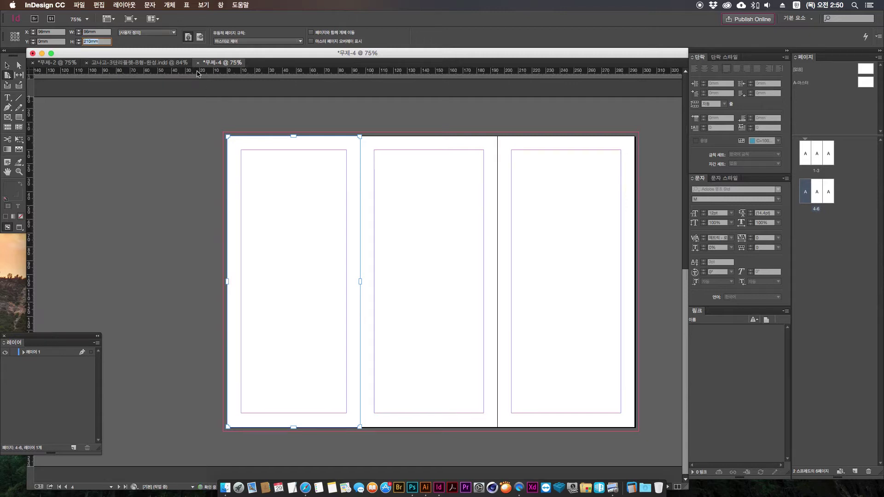
left_click(178, 217)
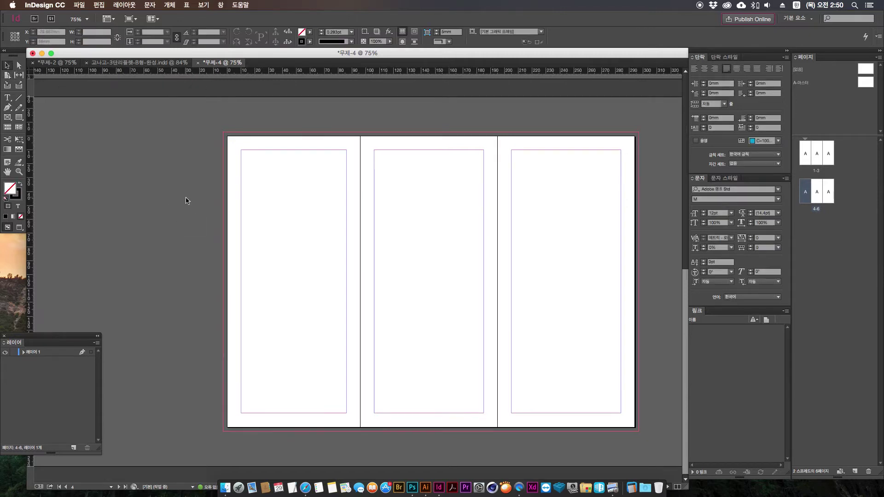
Compare the page widths of both three-page spreads and undo the 96 mm page-width changes
key("super+minus")
scroll(442, 258, "up", 5)
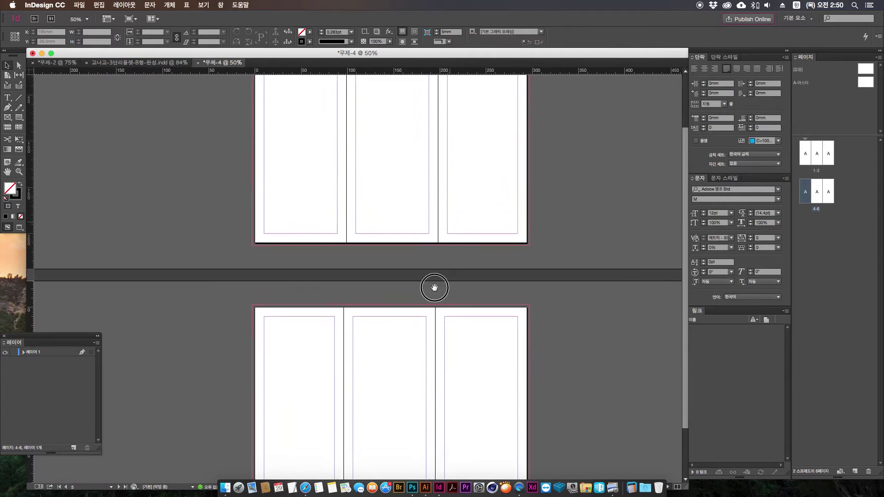
left_click_drag(434, 284, 423, 314)
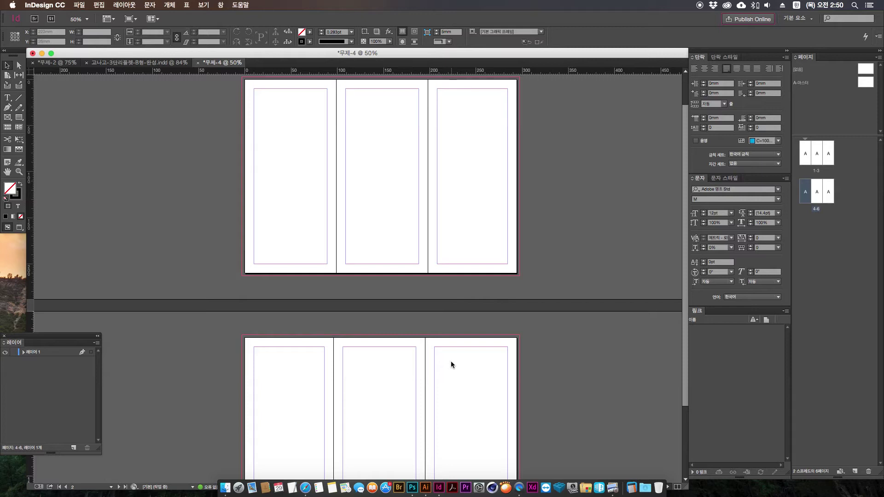
left_click_drag(456, 109, 451, 137)
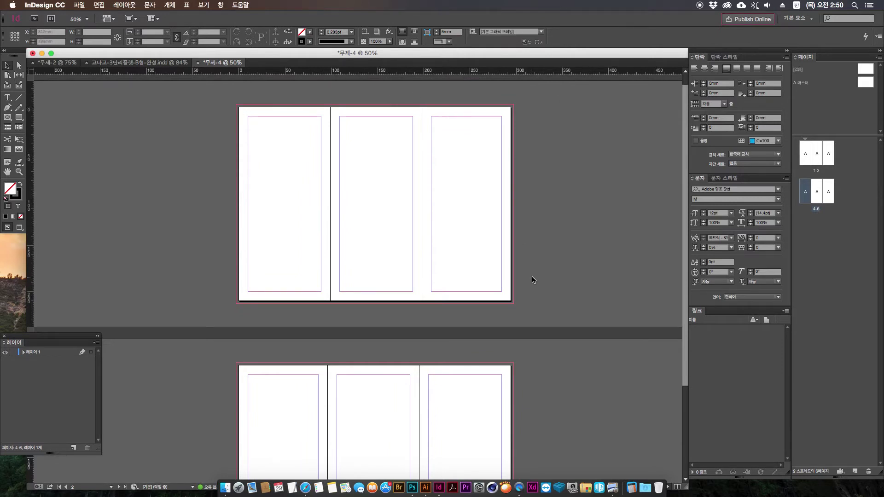
scroll(451, 288, "down", 5)
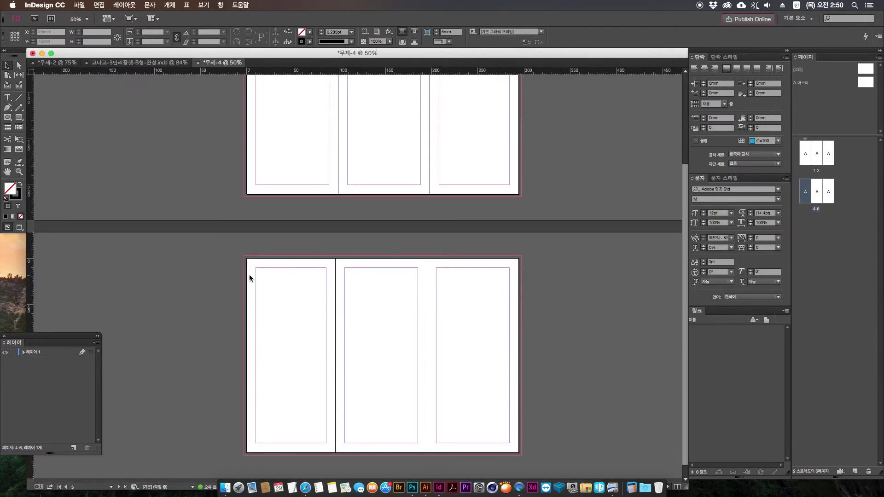
scroll(292, 264, "up", 5)
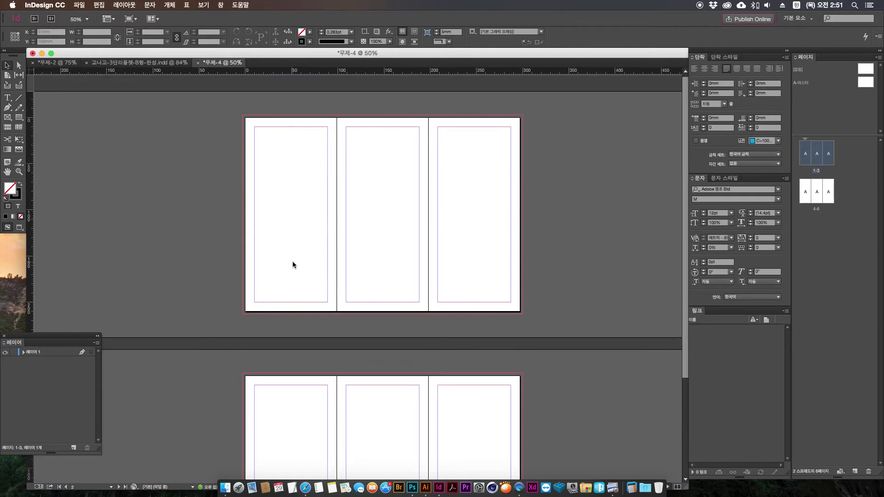
Try placing a vertical ruler guide at about 276 mm on the first spread's third page, and delete it
key("super+equal")
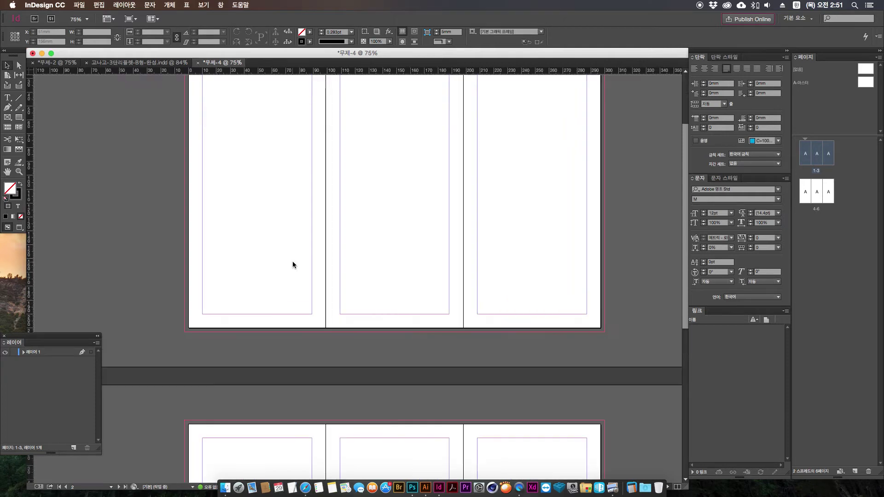
left_click_drag(312, 244, 274, 340)
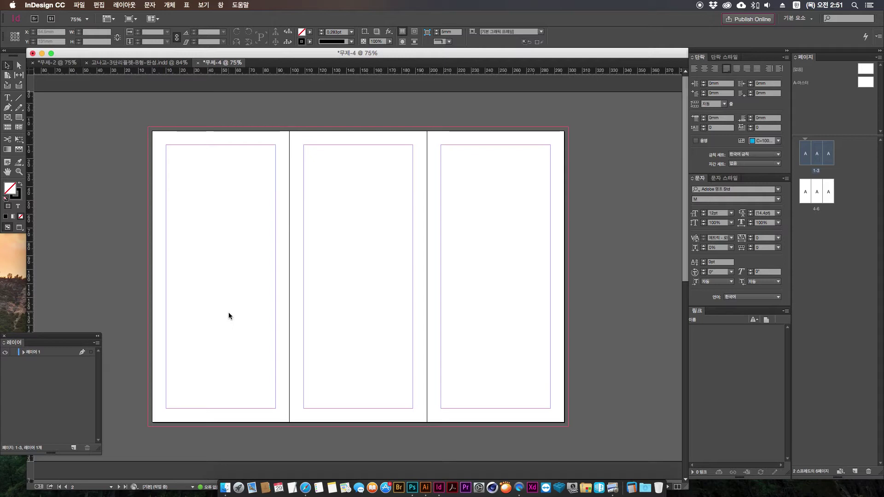
key("super+1")
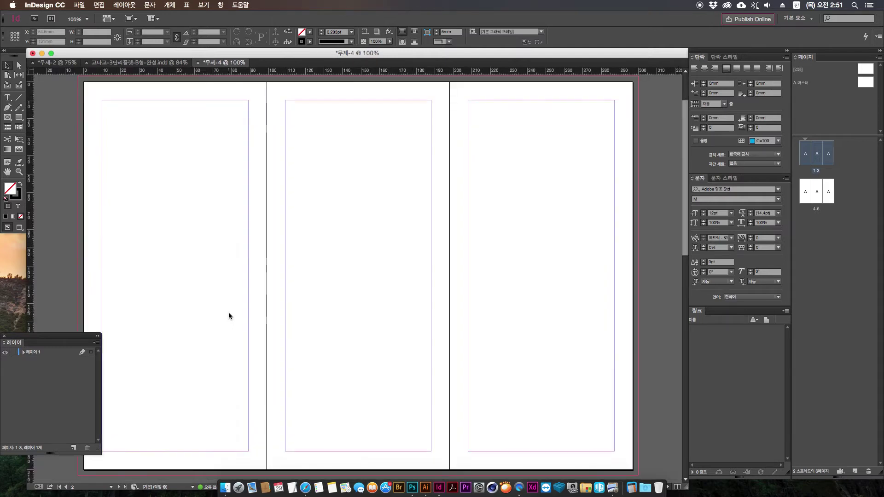
scroll(295, 285, "right", 3)
scroll(295, 285, "up", 1)
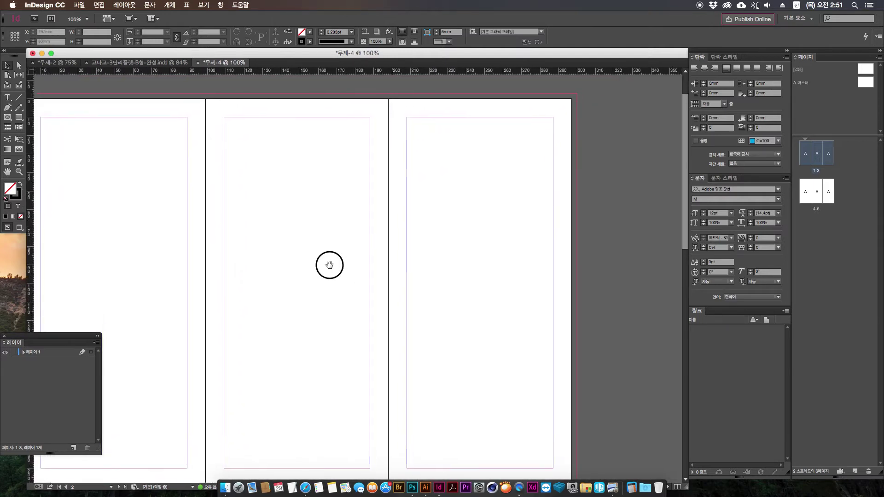
scroll(270, 189, "left", 2)
scroll(611, 162, "up", 1)
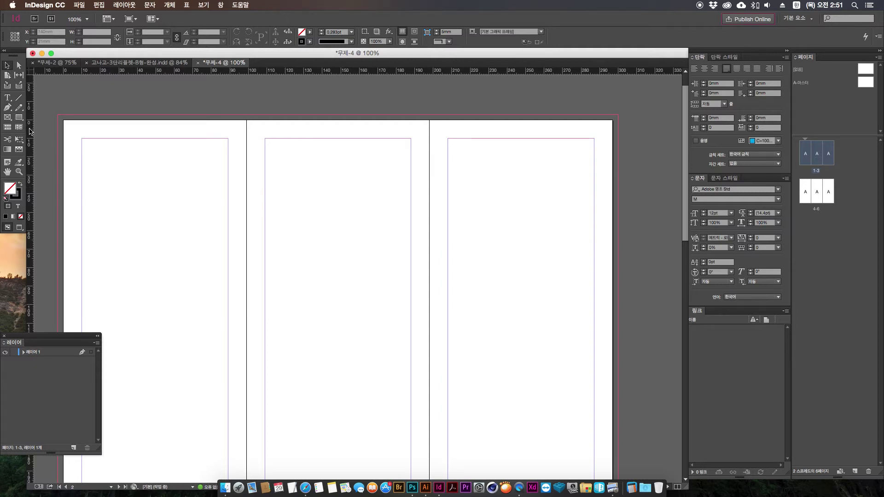
left_click(29, 129)
left_click_drag(30, 128, 525, 174)
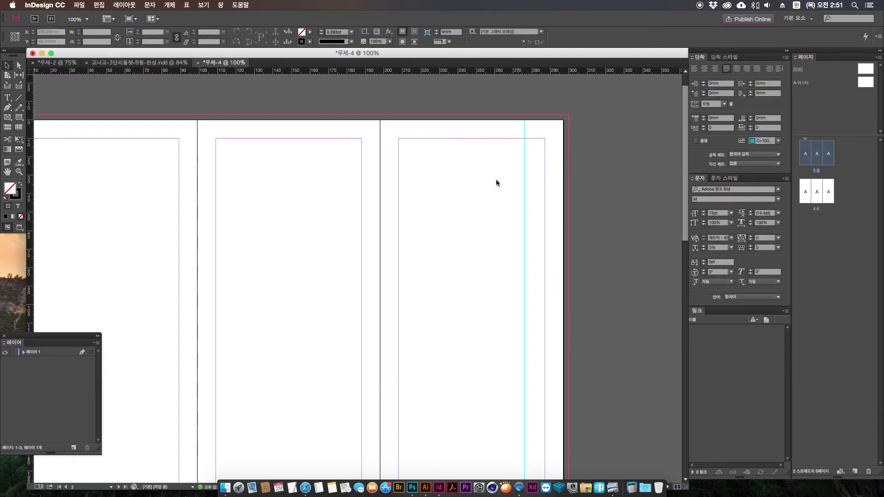
left_click(525, 232)
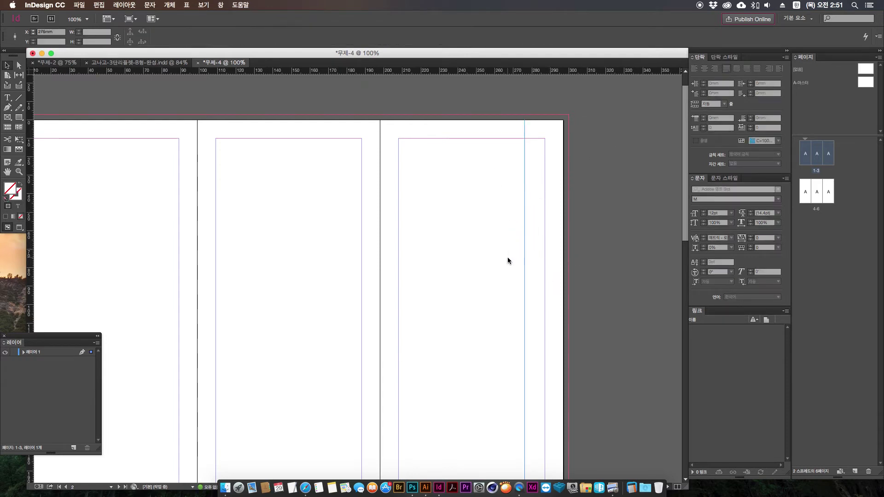
key("Delete")
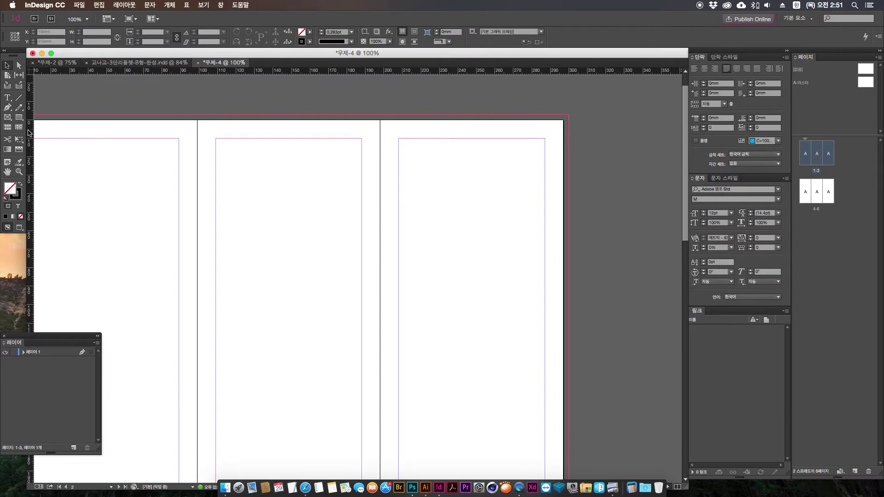
Add a vertical ruler guide across the first spread, aligned to the third page's right edge
left_click_drag(31, 130, 552, 151)
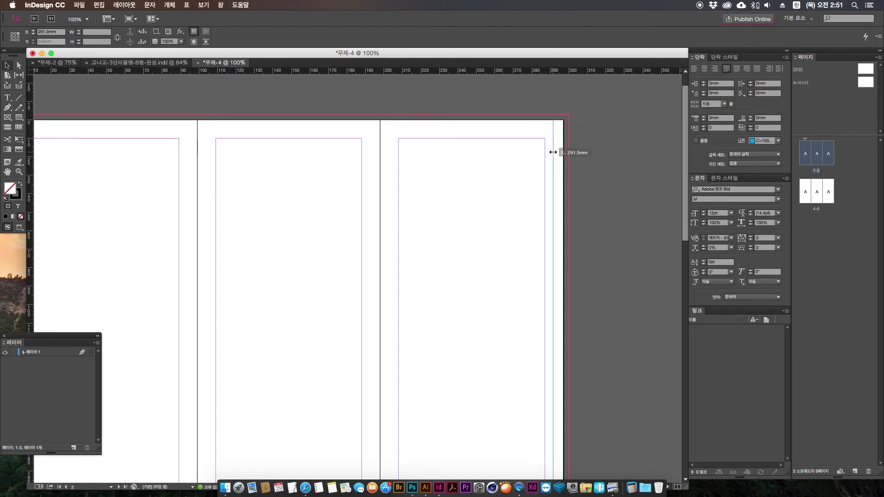
left_click_drag(552, 152, 563, 97)
left_click(582, 110)
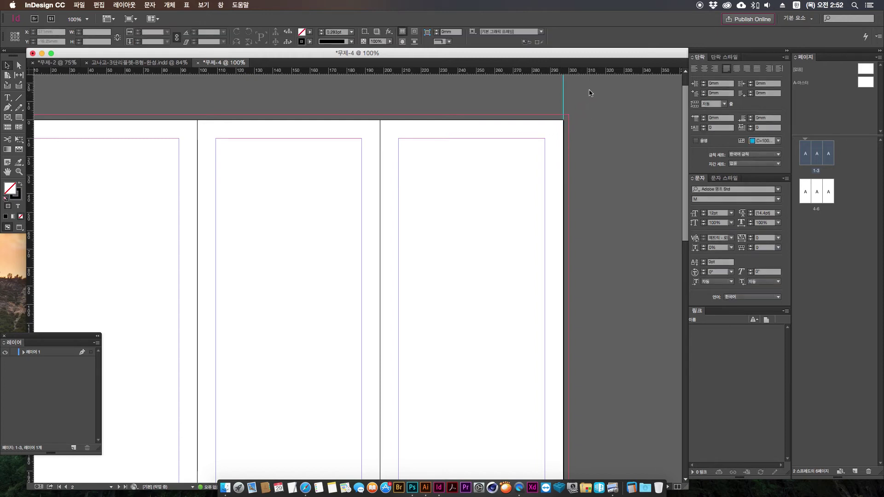
Move the vertical guide at the third page's outer edge 3 mm inward, to X 294 mm
left_click(574, 93)
left_click(562, 98)
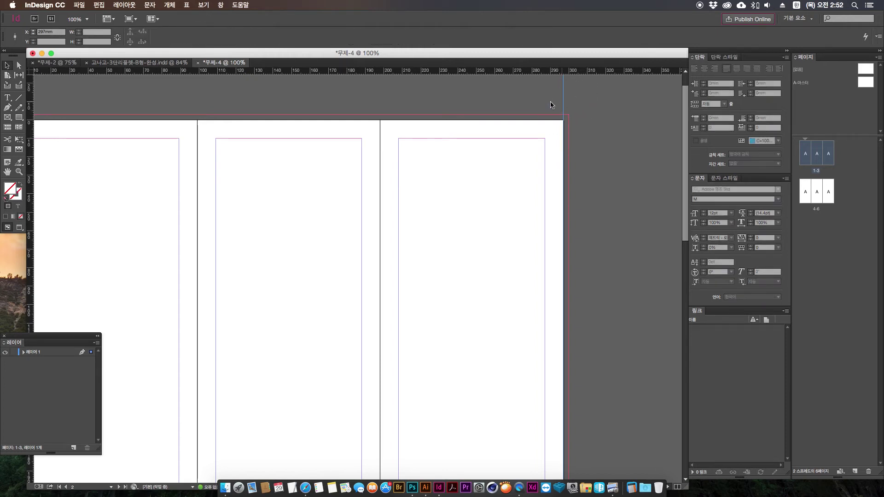
left_click(40, 33)
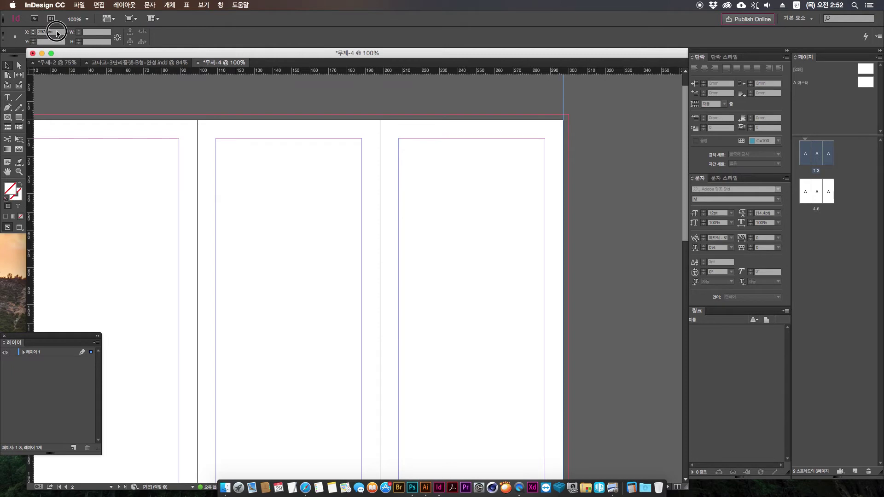
type("-3")
key("Return")
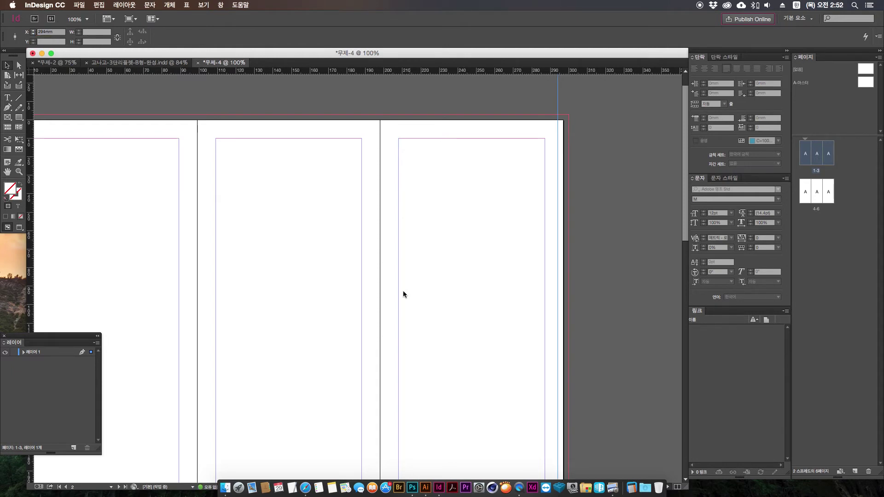
left_click(614, 262)
Examine the guide's position on the first spread's third page and compare it with the second spread
scroll(463, 159, "right", 5)
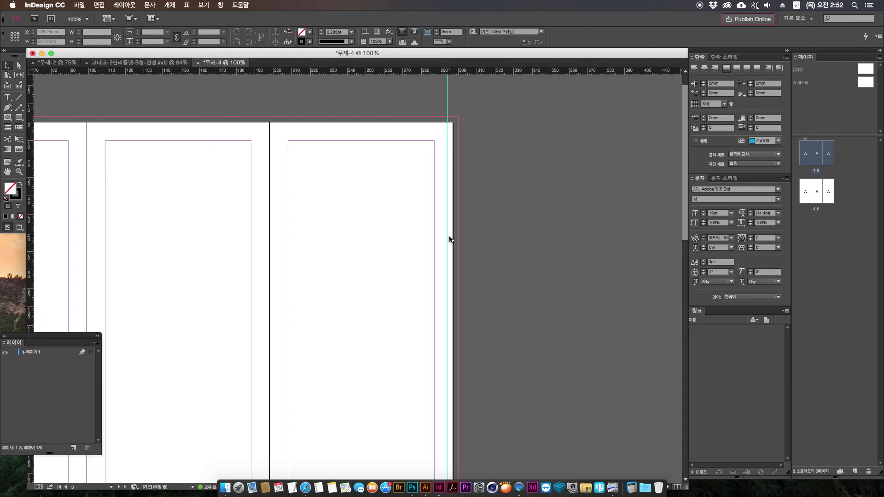
key("super+minus")
key("super+minus")
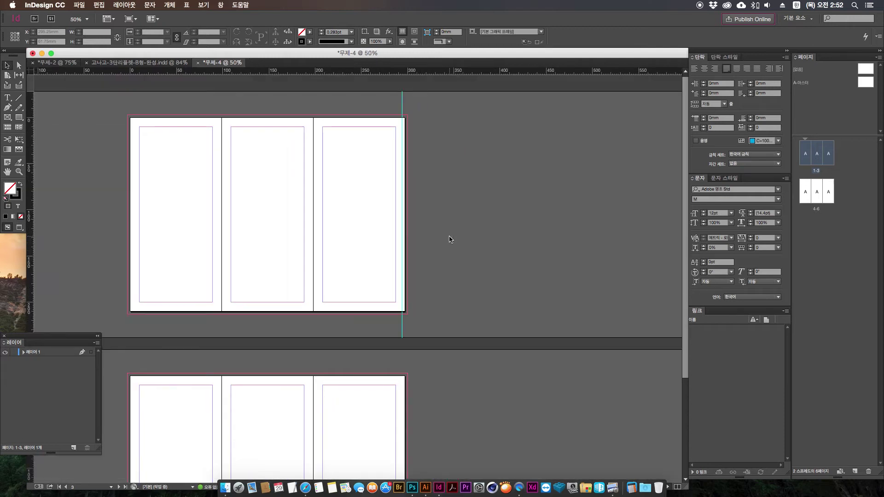
scroll(347, 282, "left", 3)
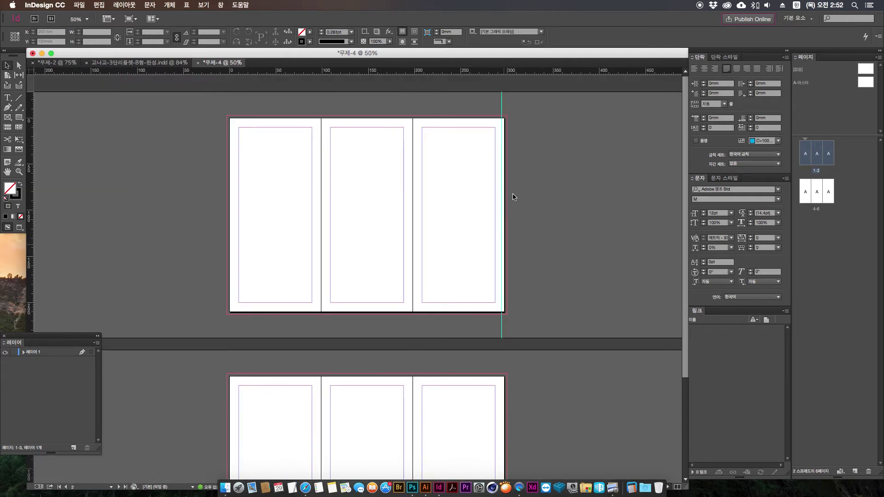
key("super+equal")
left_click_drag(407, 302, 367, 351)
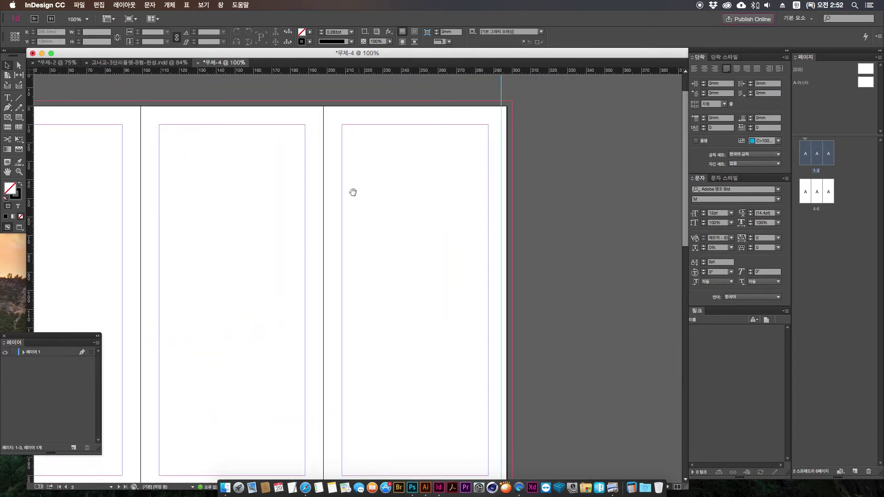
left_click_drag(366, 278, 349, 170)
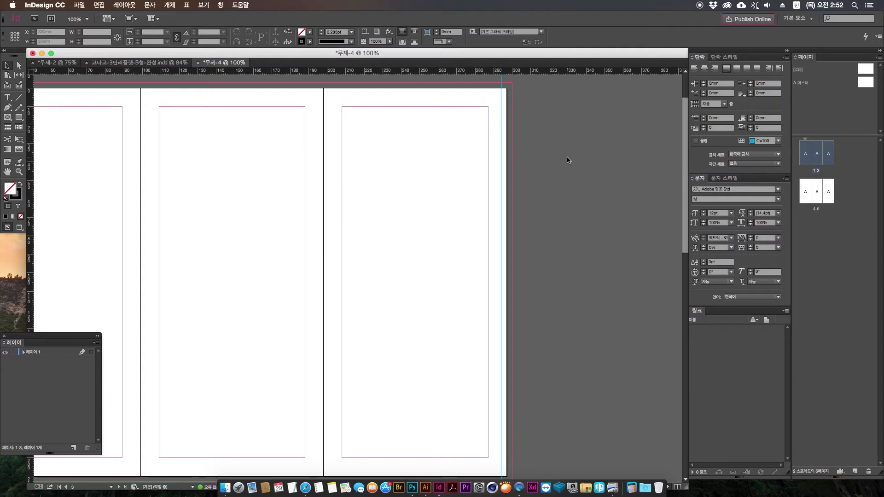
scroll(563, 195, "up", 1)
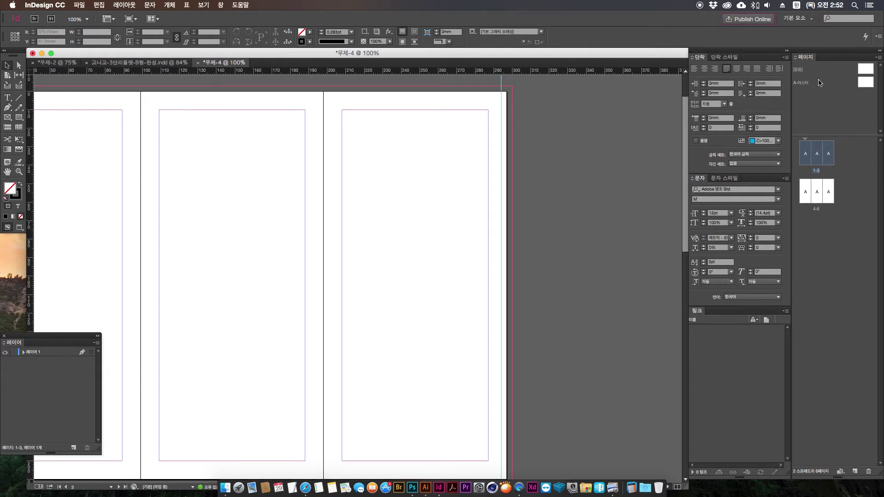
Open the Margins and Columns settings for the first spread's third page and position them clear of that page
left_click(858, 194)
left_click(827, 155)
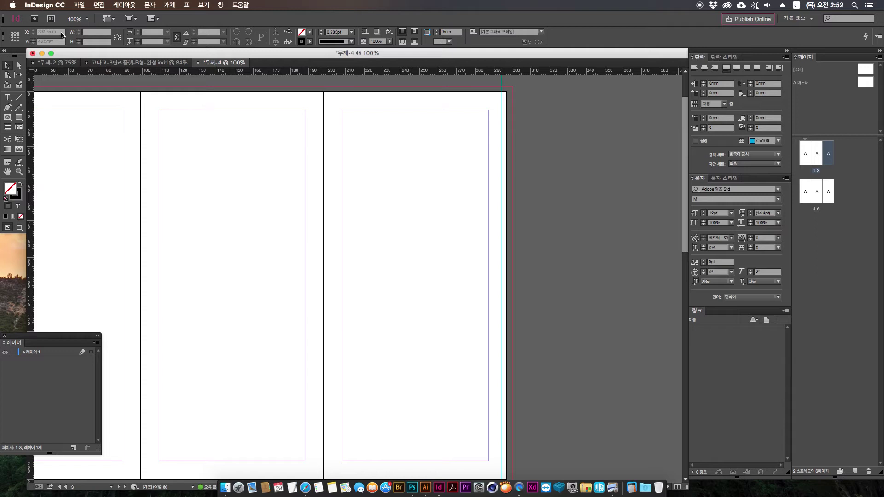
left_click(120, 4)
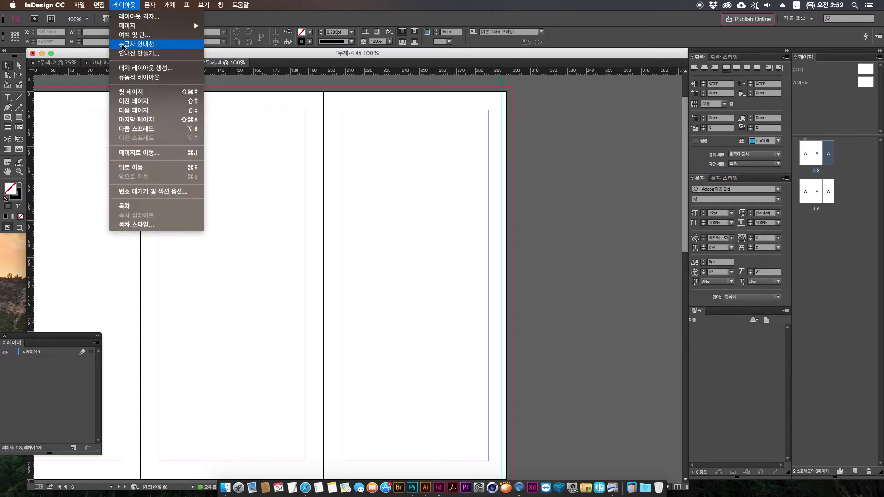
left_click(126, 35)
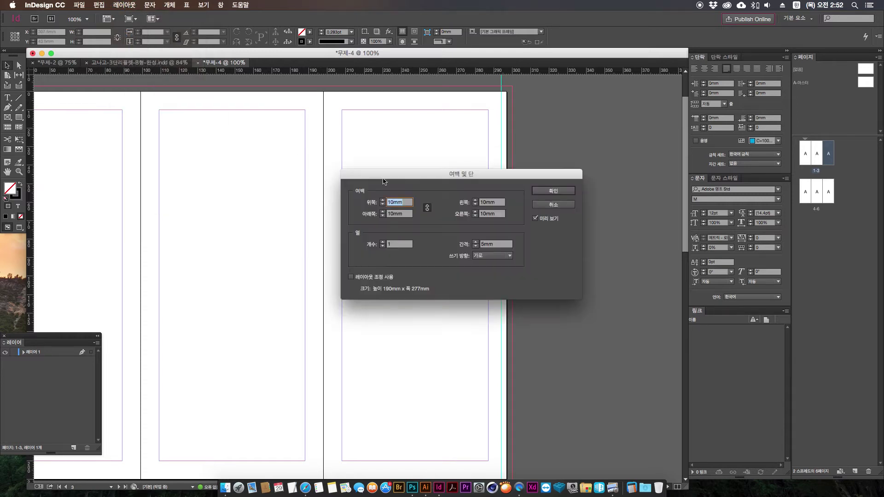
left_click_drag(404, 173, 242, 245)
key("Tab")
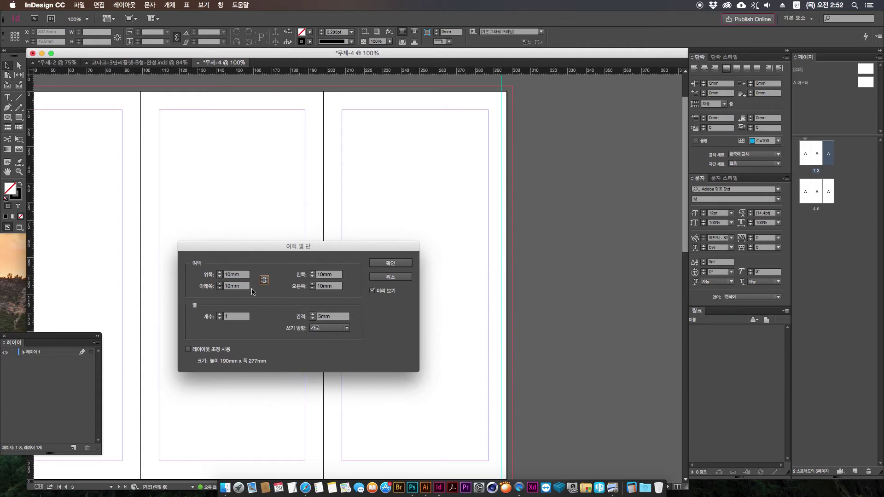
Set the right margin of the first spread's third page to 13 mm
left_click(312, 288)
left_click(312, 288)
left_click(312, 288)
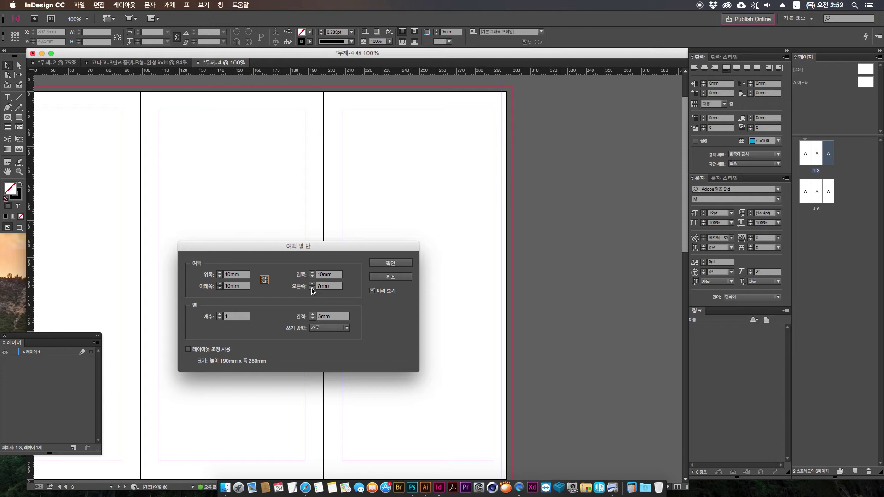
left_click(312, 284)
left_click(312, 284)
left_click(312, 285)
left_click(312, 285)
left_click(312, 285)
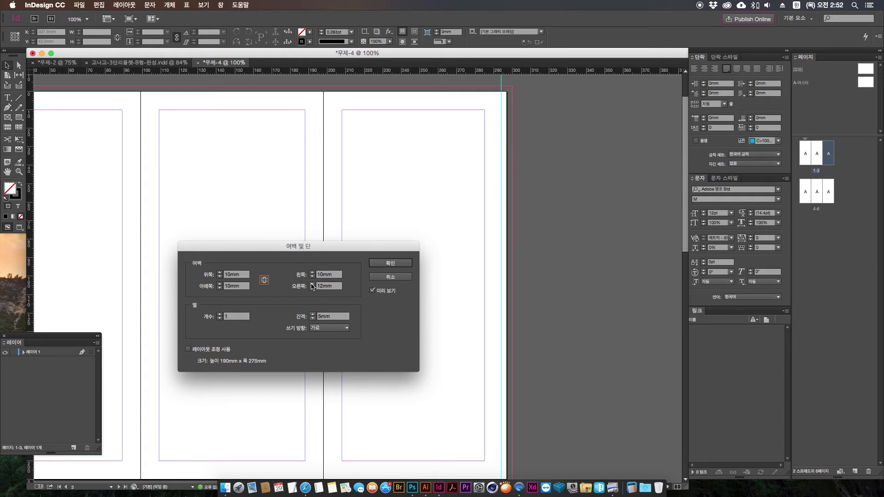
left_click(312, 284)
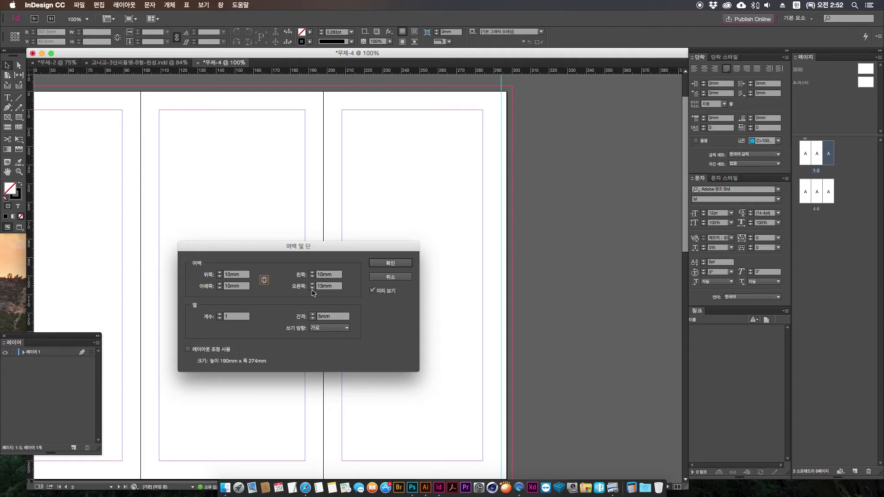
left_click(390, 263)
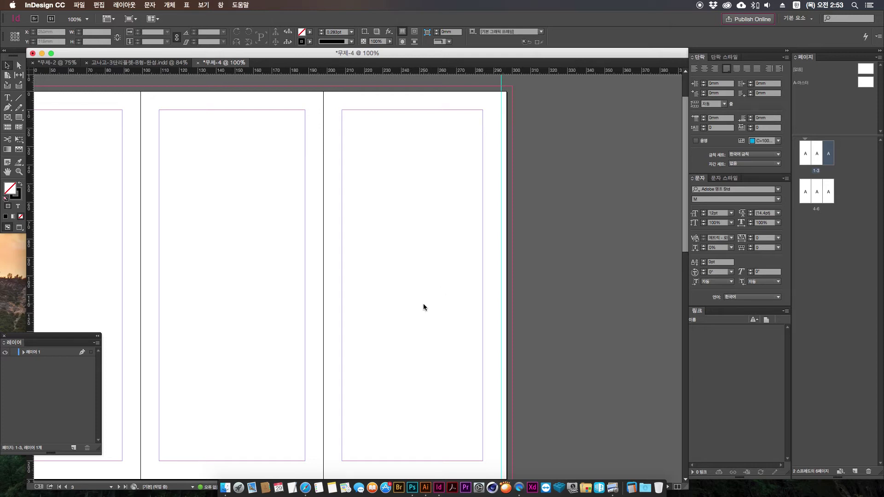
Add a vertical ruler guide across the whole second spread, about 3 mm inside its first page's outer edge
key("super+minus")
left_click_drag(365, 349, 425, 137)
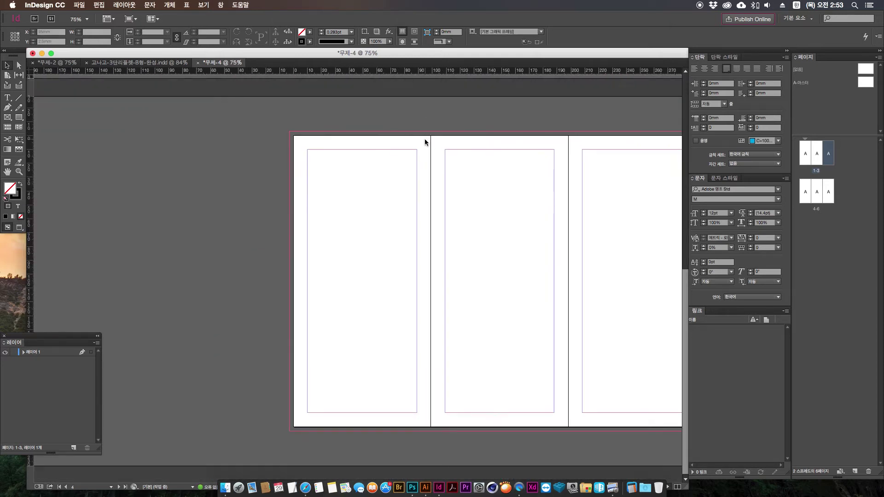
key("super+equal")
left_click_drag(404, 296, 369, 223)
left_click_drag(303, 206, 280, 258)
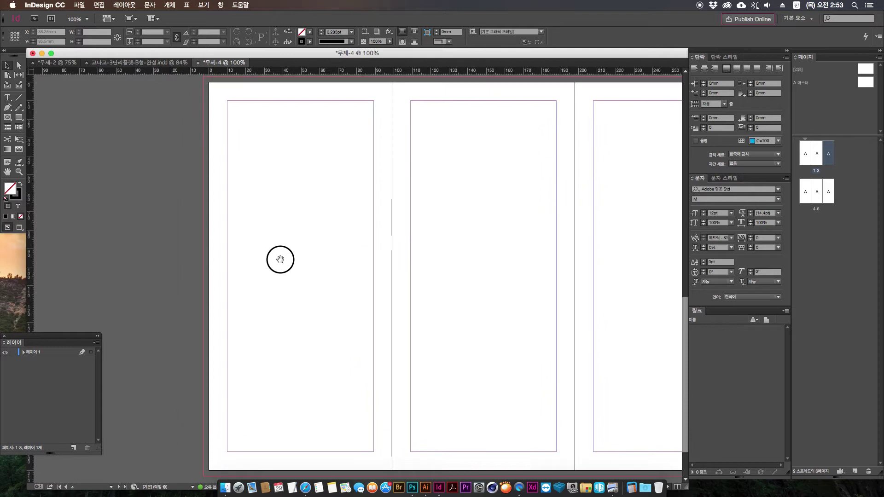
key("super+equal")
left_click_drag(247, 198, 228, 263)
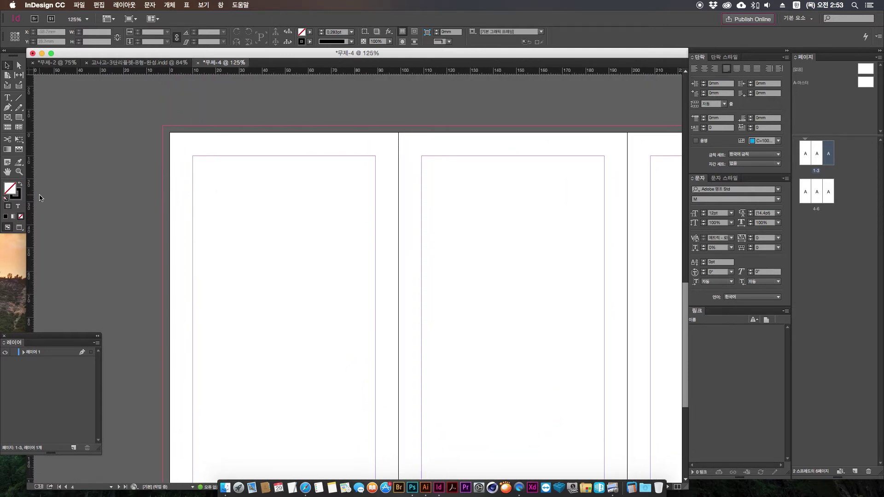
left_click_drag(31, 198, 178, 175)
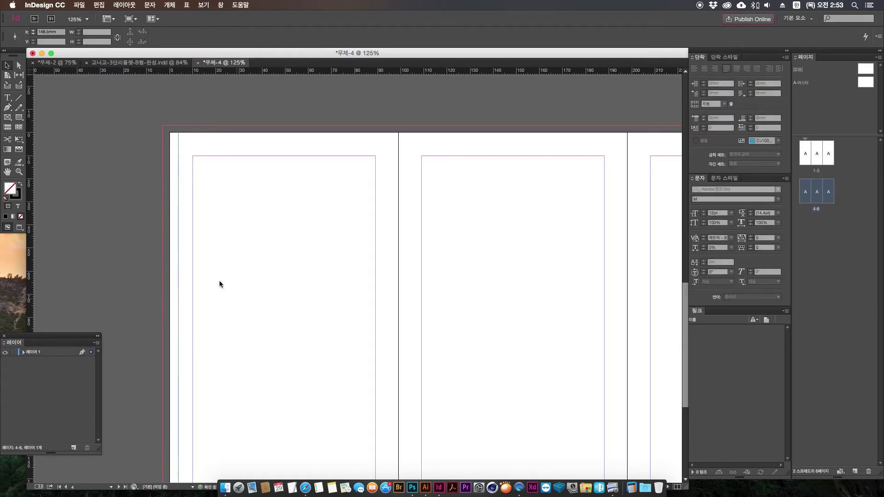
key("Delete")
left_click(215, 149)
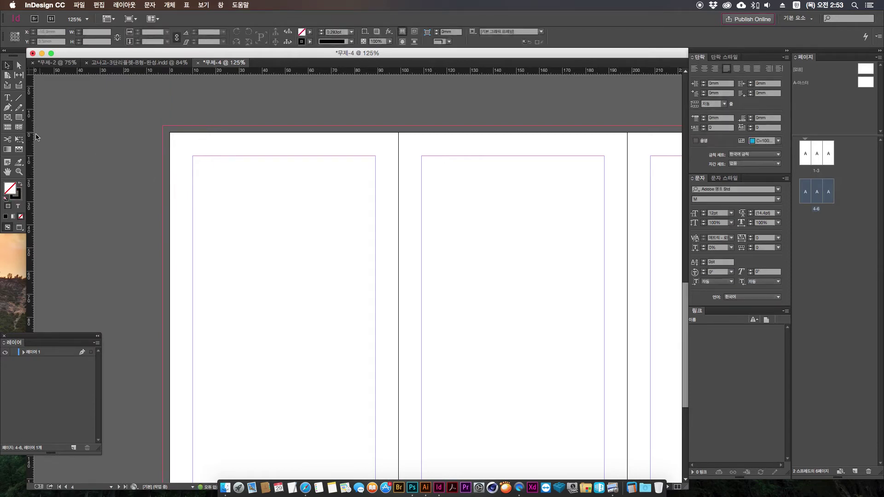
left_click_drag(29, 144, 176, 103)
left_click(155, 261)
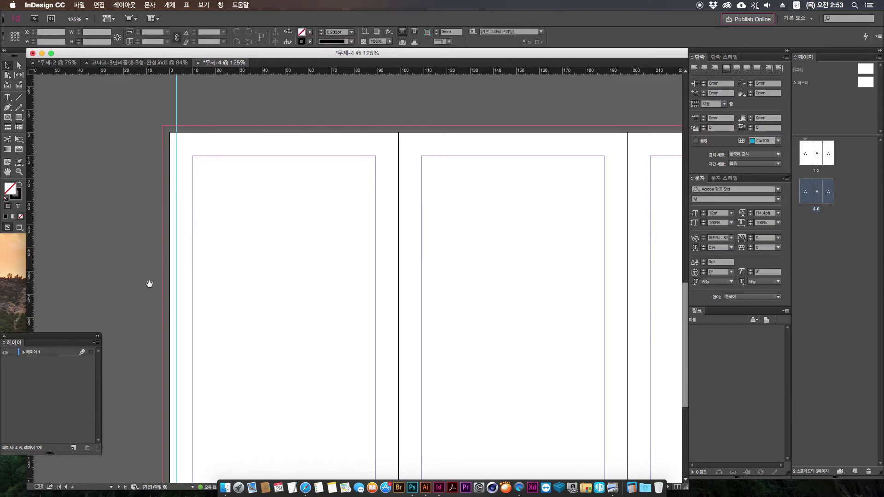
Set the left margin of the second spread's first page to 13 mm
left_click_drag(148, 282, 152, 235)
left_click(805, 195)
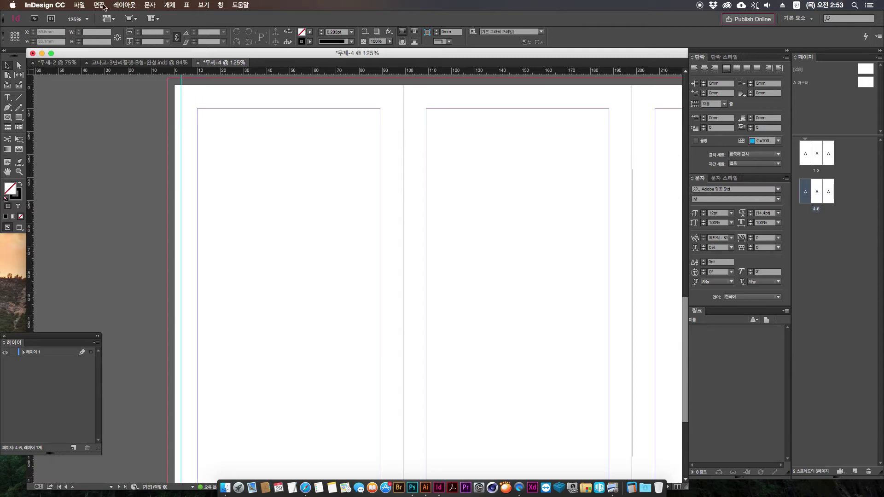
left_click(124, 5)
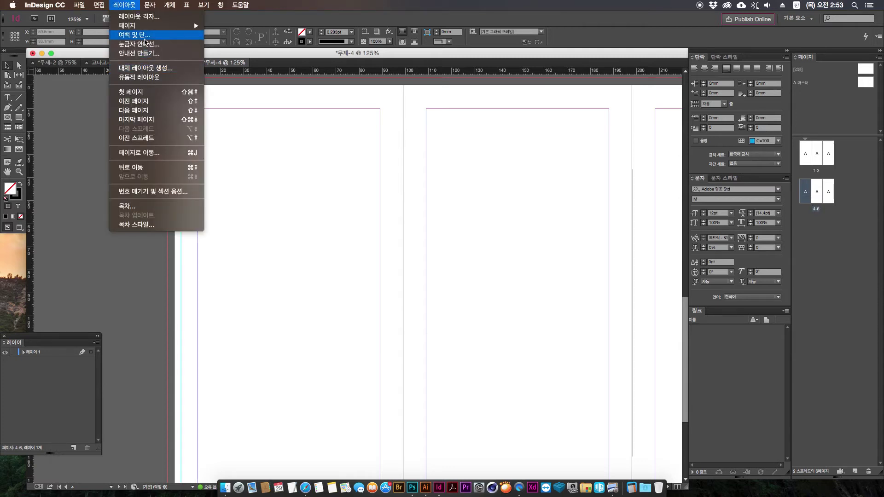
left_click(144, 35)
left_click_drag(252, 247, 329, 211)
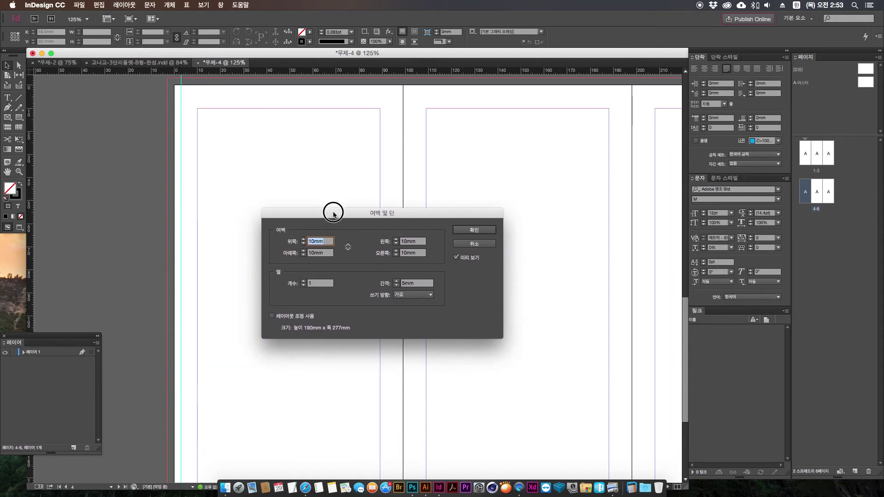
left_click(396, 239)
left_click(396, 239)
left_click(396, 240)
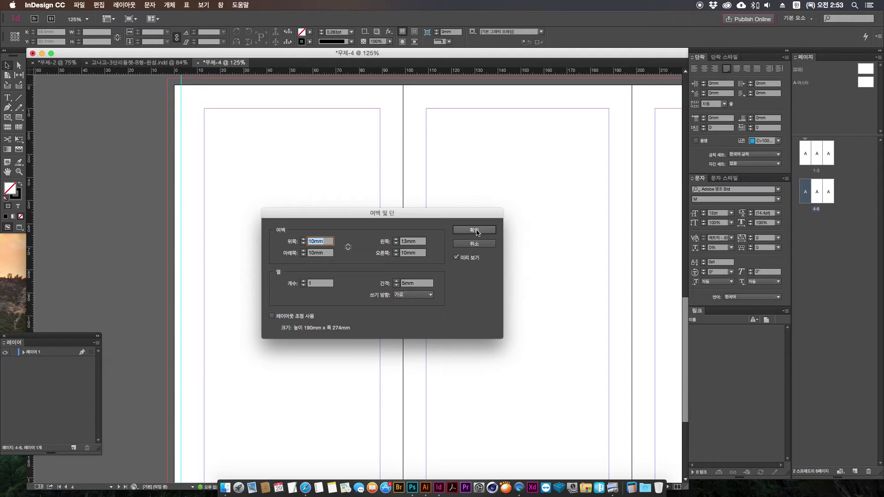
left_click(475, 231)
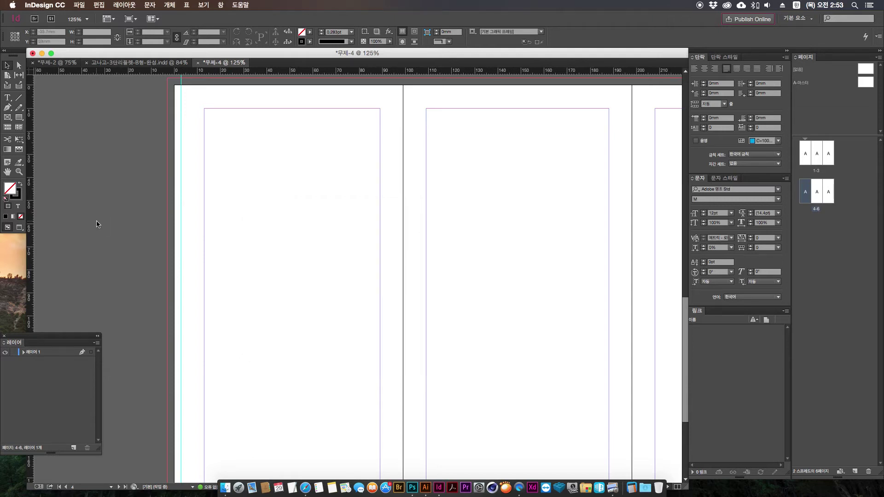
Examine the guides and adjusted margins on both spreads together
key("super+minus")
key("super+minus")
key("super+minus")
scroll(282, 253, "up", 3)
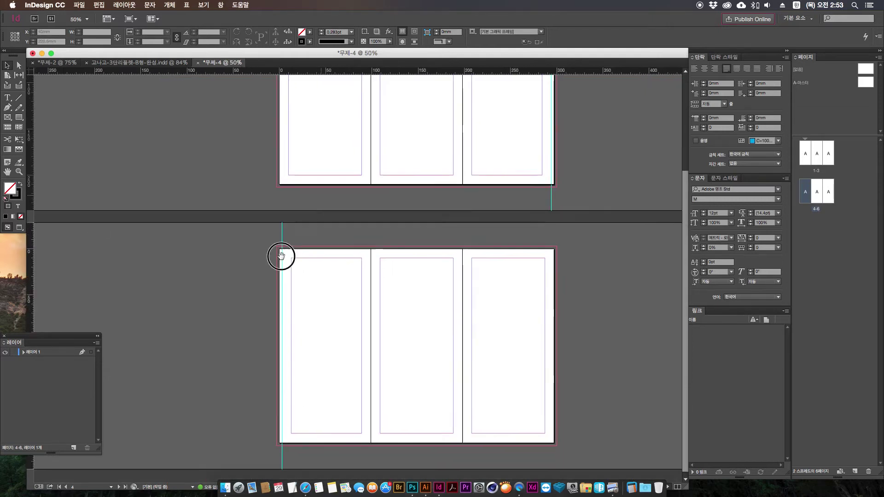
scroll(549, 245, "down", 3)
scroll(549, 245, "left", 1)
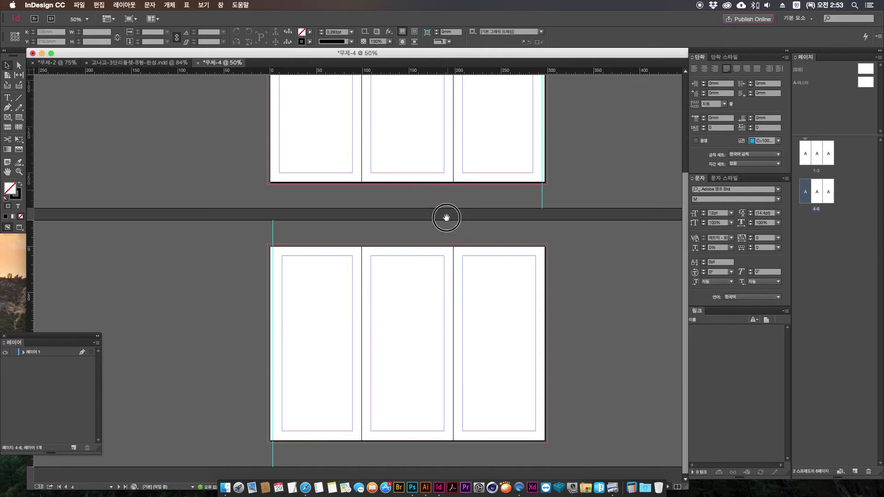
scroll(446, 213, "up", 5)
scroll(446, 213, "right", 1)
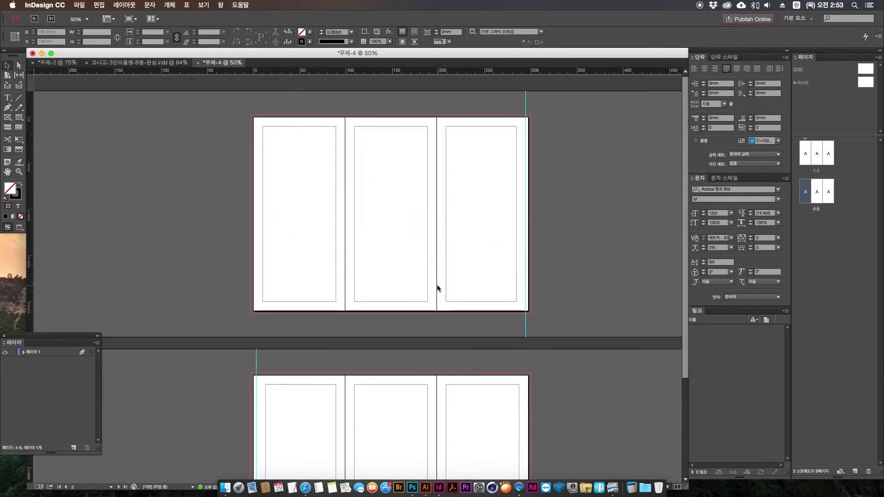
Draw a text frame about 79 × 34 mm in the first spread's first page and enter "2page" and "W 99mm" on two lines
key("super+1")
left_click_drag(369, 284, 391, 275)
key("super+minus")
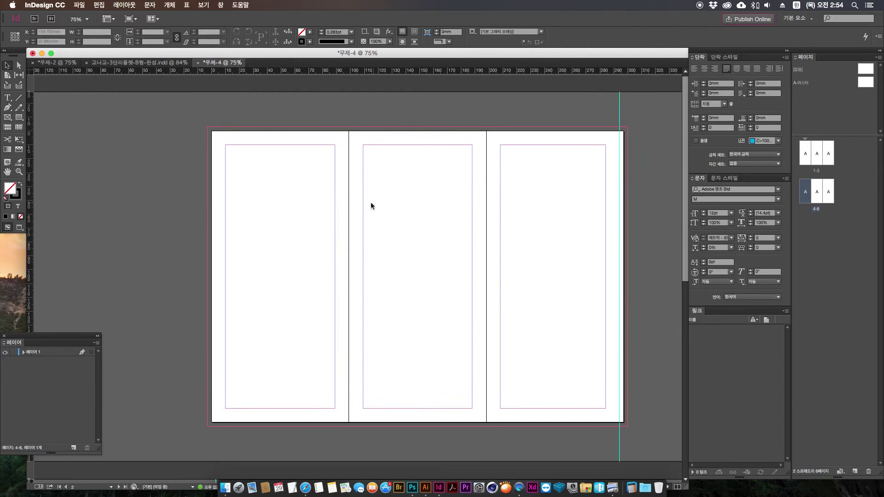
left_click(7, 99)
left_click_drag(226, 173, 335, 221)
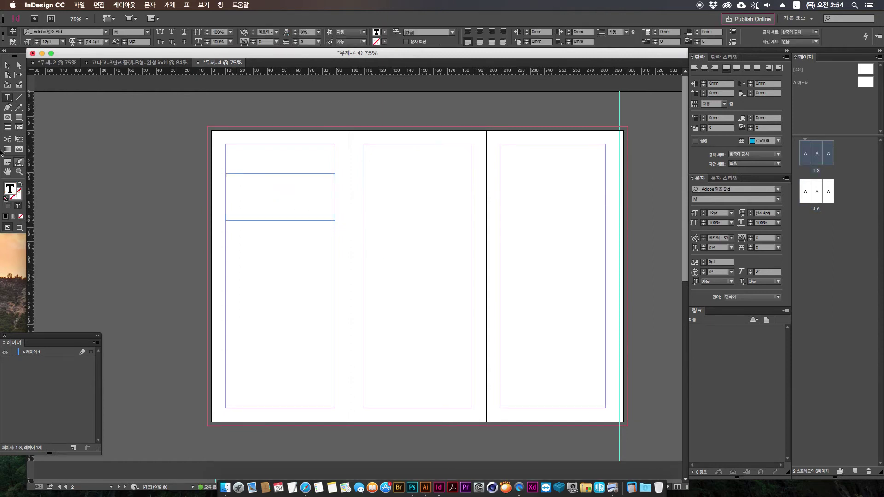
key("Escape")
double_click(260, 195)
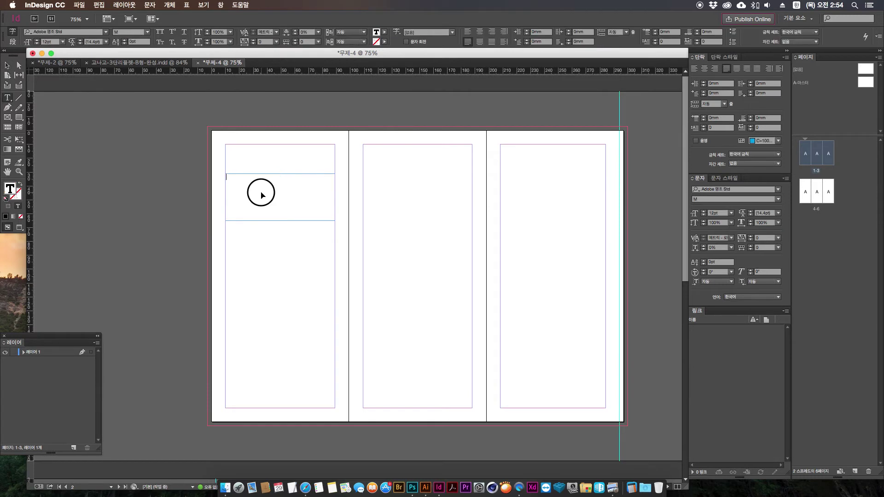
type("2")
key("Escape")
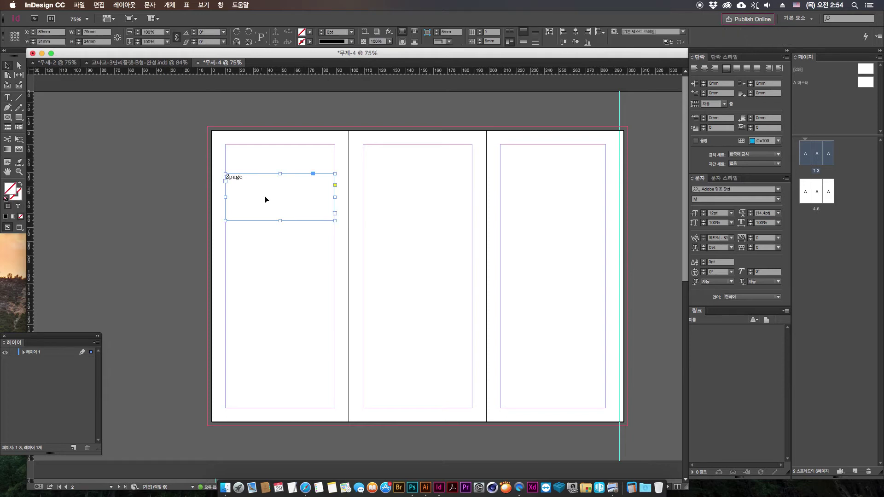
double_click(256, 181)
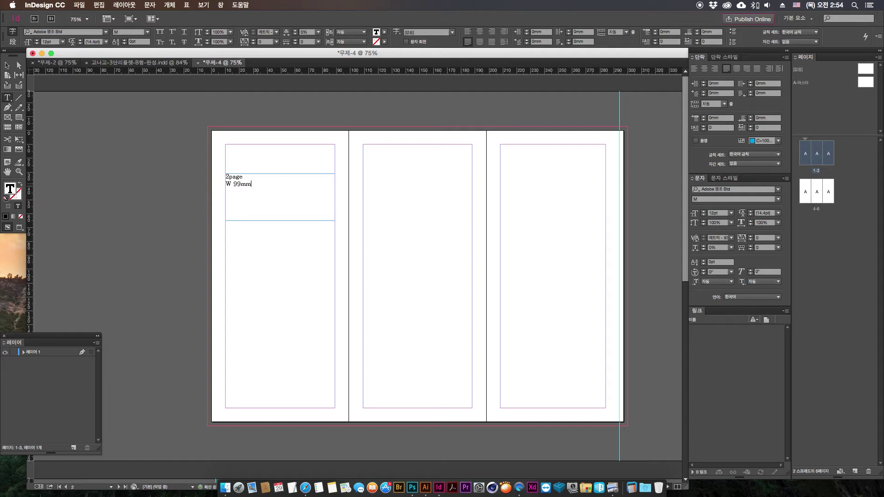
Enlarge the whole "2page / W 99mm" text to 26 pt and center it horizontally
key("super+a")
key("super+shift+period")
key("super+shift+period")
key("super+shift+period")
key("super+shift+period")
key("super+shift+period")
key("super+shift+period")
key("super+shift+period")
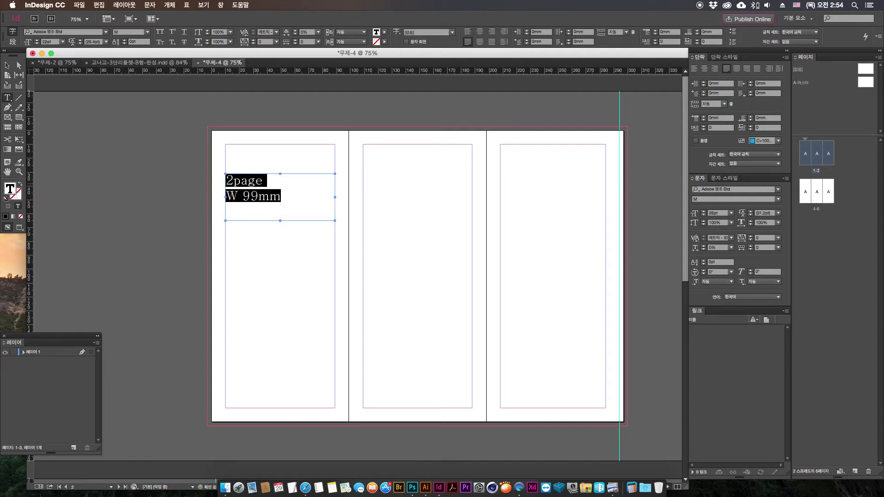
key("super+shift+c")
Lower the top edge of the label's text frame so the frame is about 28.2 mm high
key("super+equal")
key("super+equal")
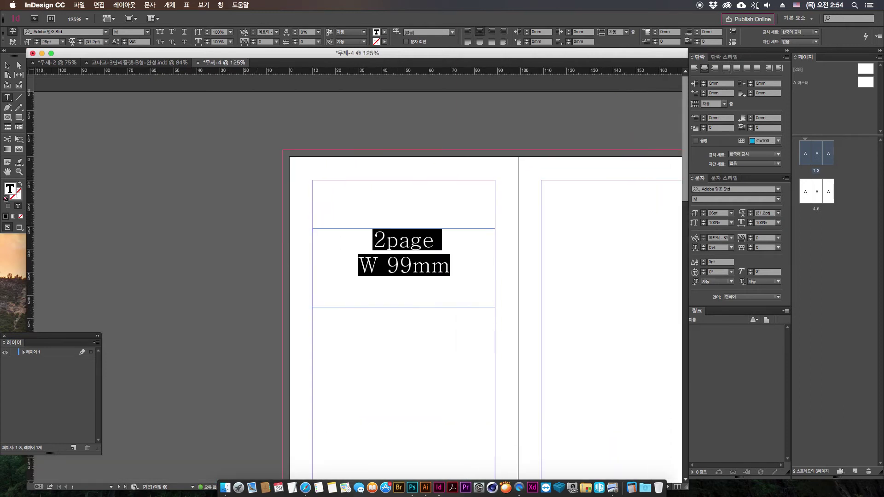
key("Escape")
key("super+equal")
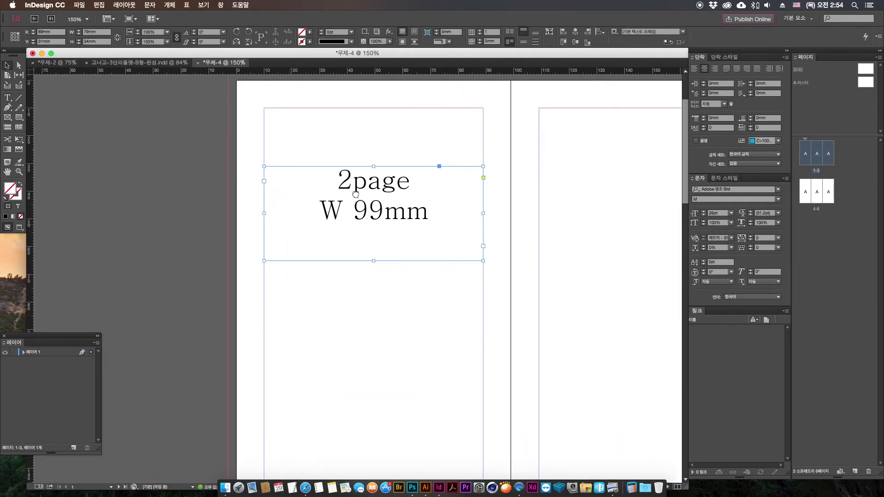
mouse_move(378, 169)
left_mouse_down()
mouse_move(375, 161)
mouse_move(375, 184)
left_mouse_up()
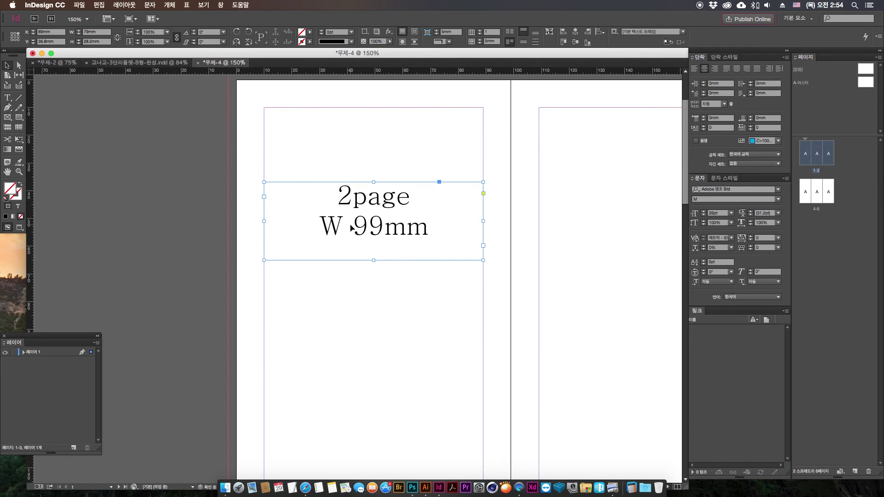
Color both lines of the label text magenta with the C=0 M=100 Y=0 K=0 swatch
double_click(347, 225)
left_click(360, 225)
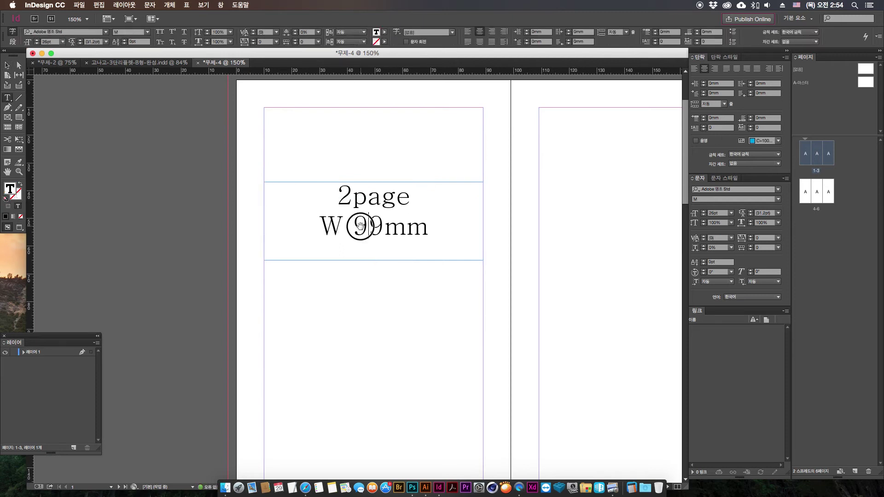
triple_click(359, 197)
left_click_drag(331, 198, 428, 229)
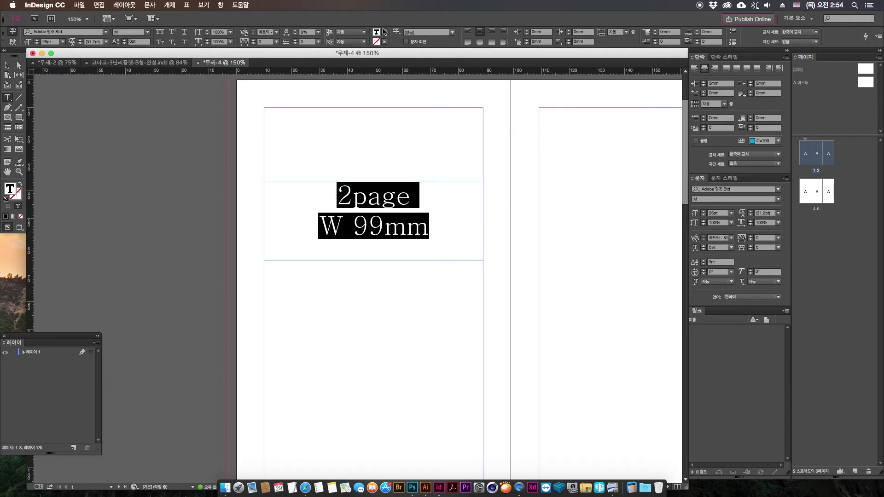
left_click(384, 32)
left_click(311, 98)
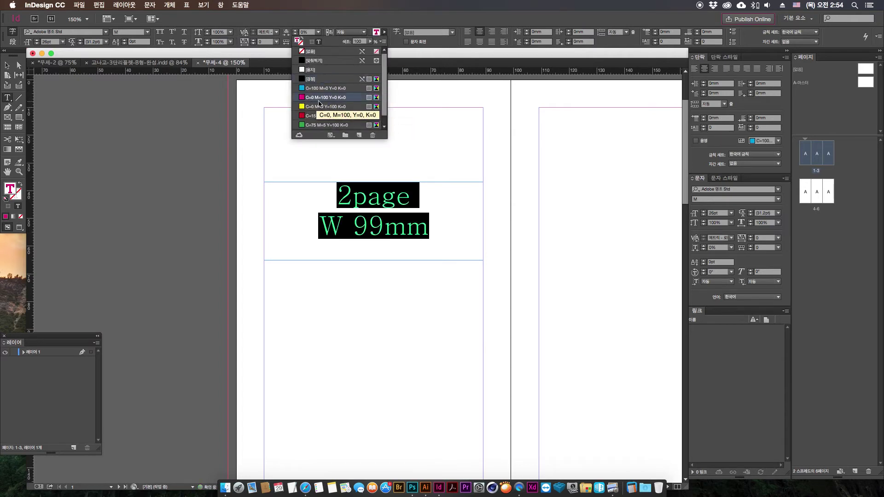
Set the label text's font to 나눔스퀘어OTF in the Light style
left_click(105, 32)
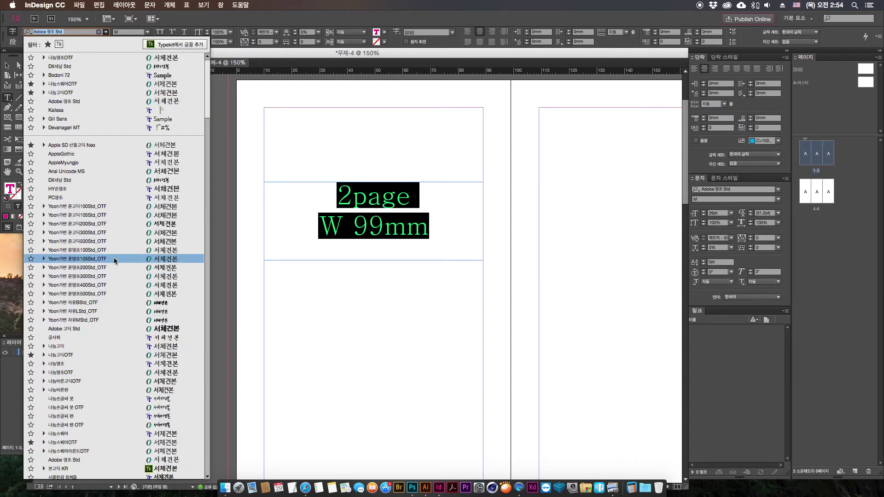
scroll(197, 179, "down", 2)
scroll(197, 179, "down", 10)
scroll(213, 134, "up", 15)
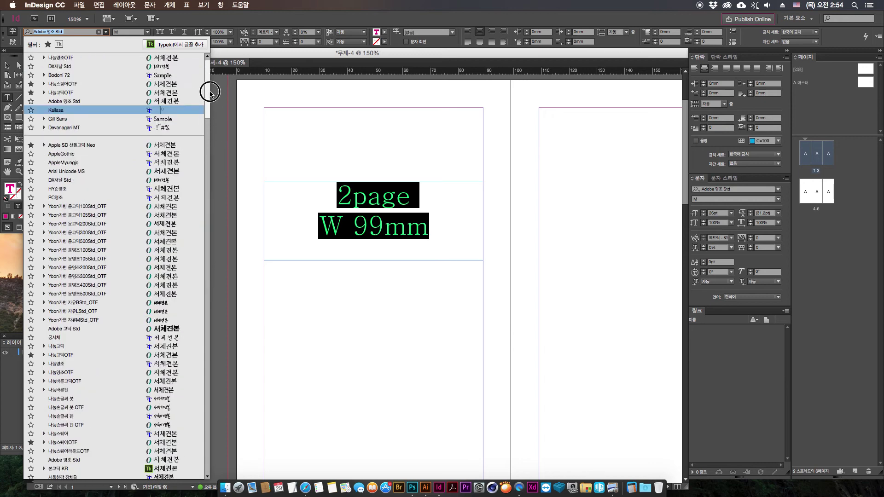
scroll(208, 122, "down", 7)
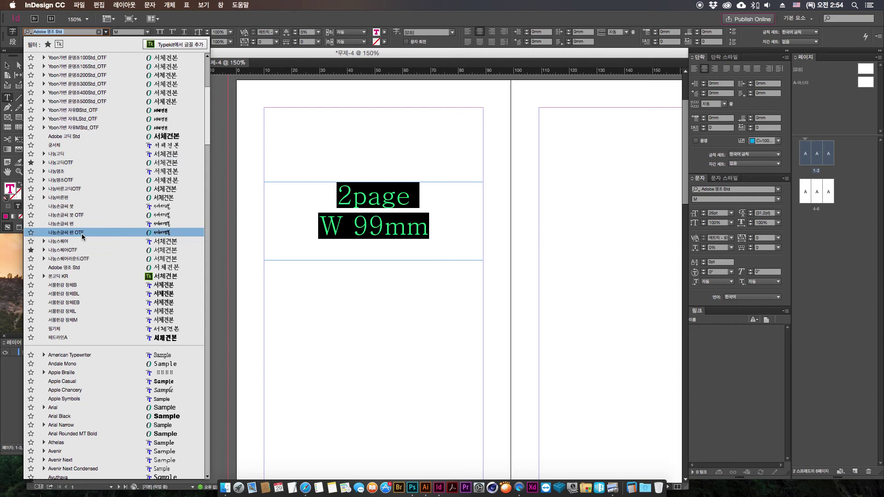
left_click(83, 251)
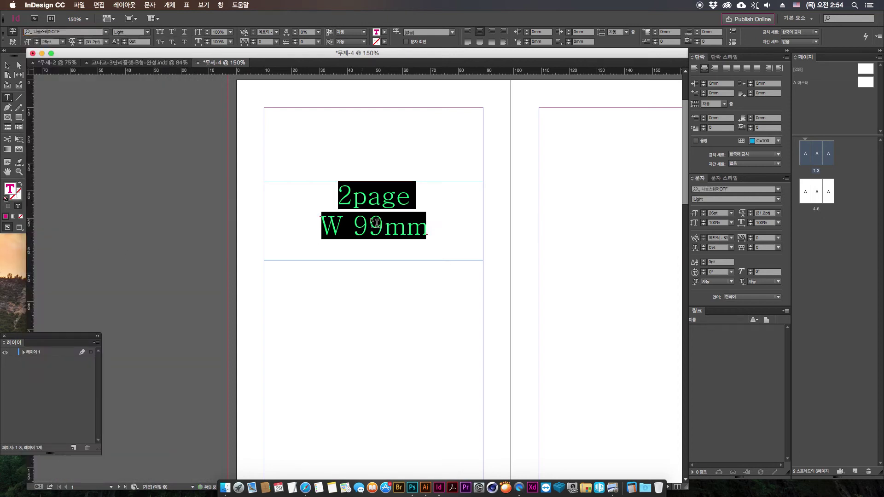
left_click(149, 32)
left_click(127, 52)
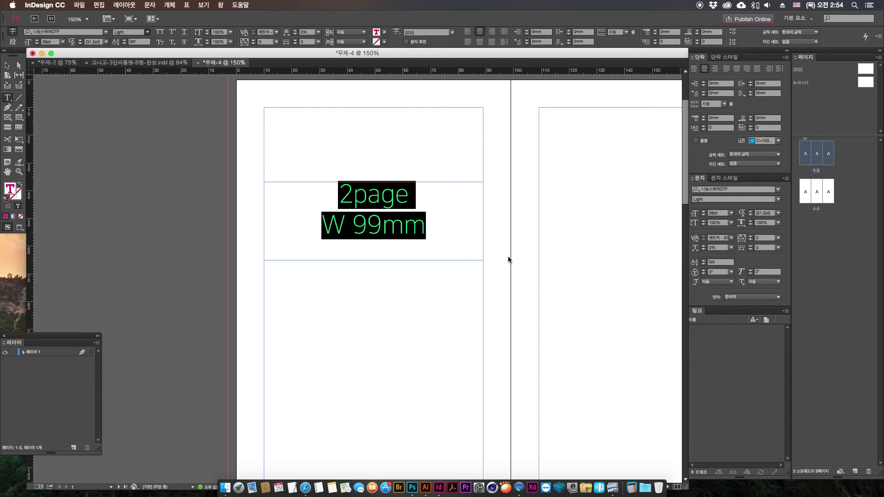
Enlarge the label's first line, "2page", to 36 pt
left_click(327, 197)
left_click_drag(327, 197, 431, 199)
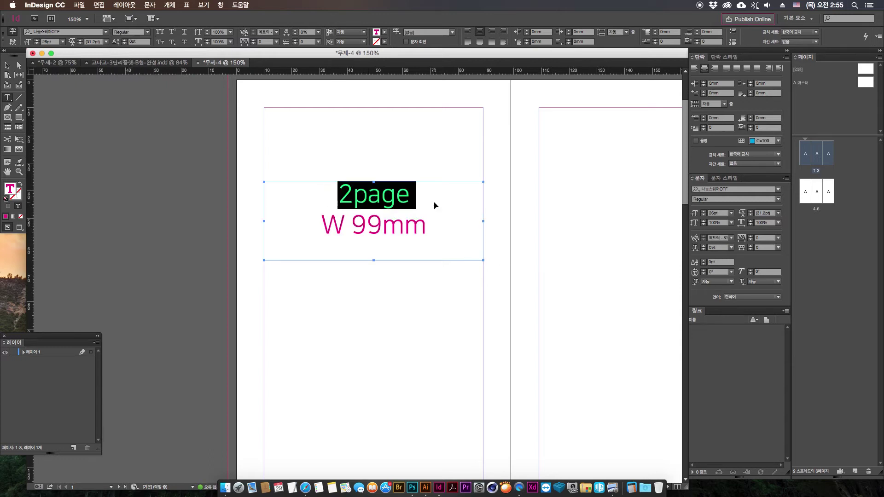
key("super+shift+period")
key("super+shift+period")
key("super+shift+period")
key("super+shift+period")
key("super+shift+period")
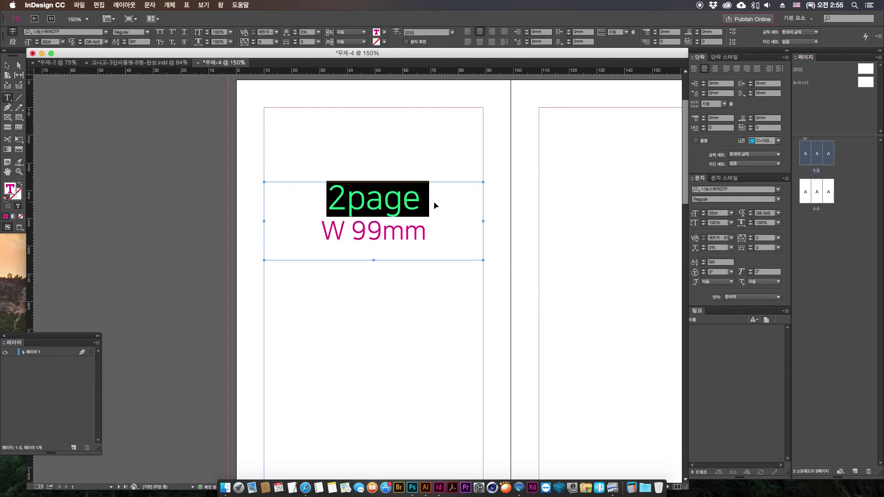
key("Escape")
left_click(374, 363)
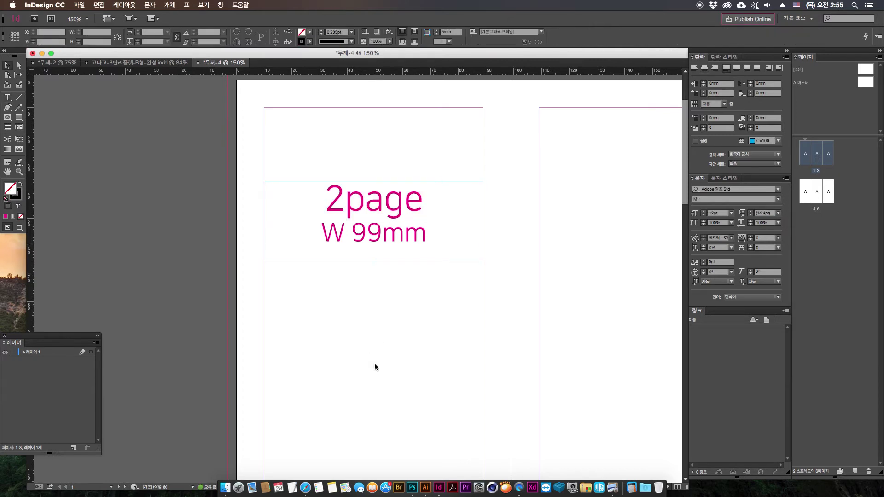
Remove the space in the label's second line so it reads "W99mm"
key("super+minus")
key("space")
left_click_drag(442, 294, 257, 245)
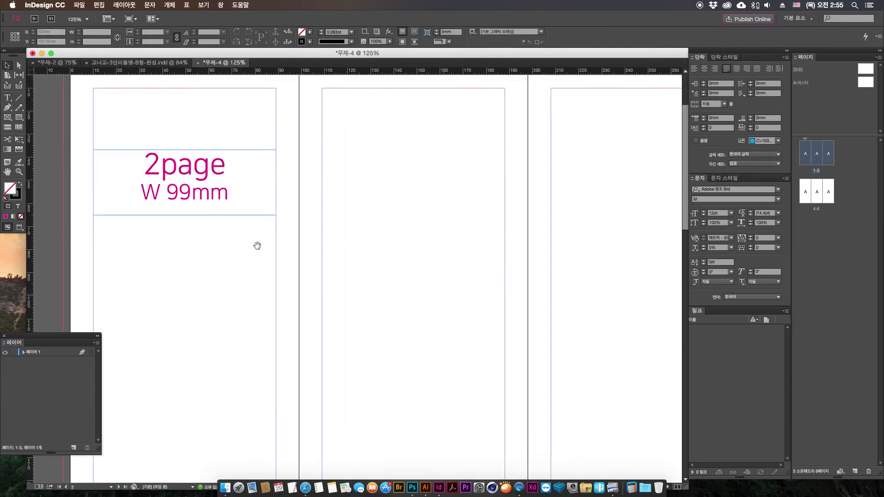
key("super+minus")
left_click(262, 201)
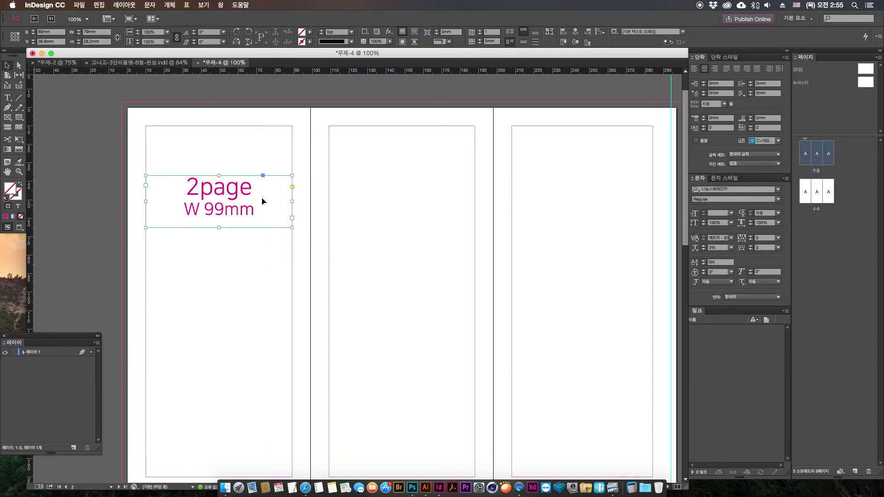
double_click(223, 210)
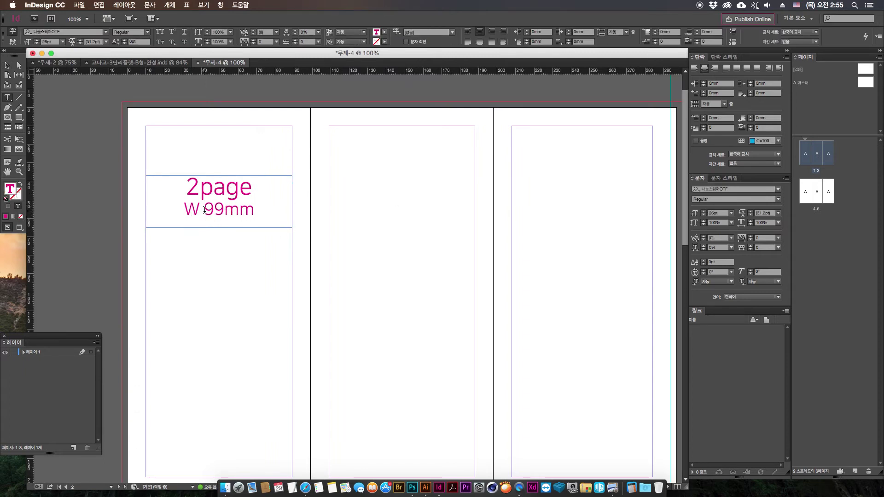
key("Escape")
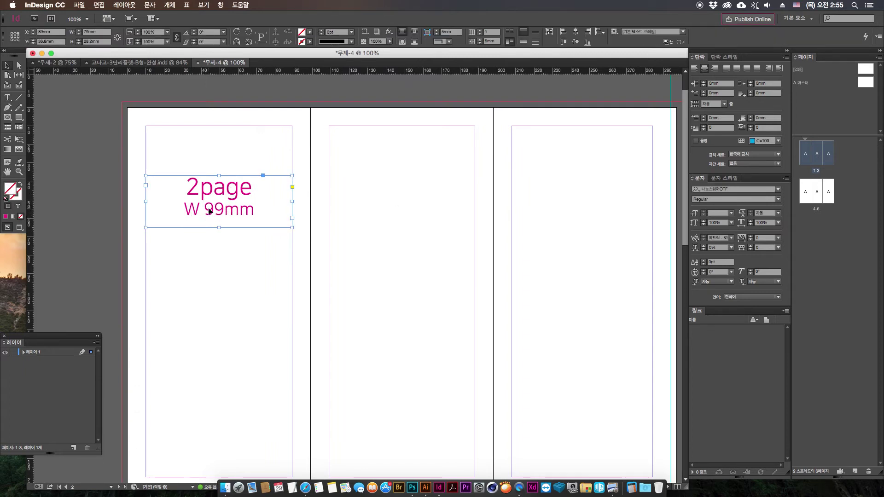
key("t")
left_click(211, 208)
key("BackSpace")
key("Escape")
Copy the 2page label onto the second and third panels of the first spread at the same height
left_click(243, 205)
left_click_drag(244, 205, 568, 219)
left_click(398, 196)
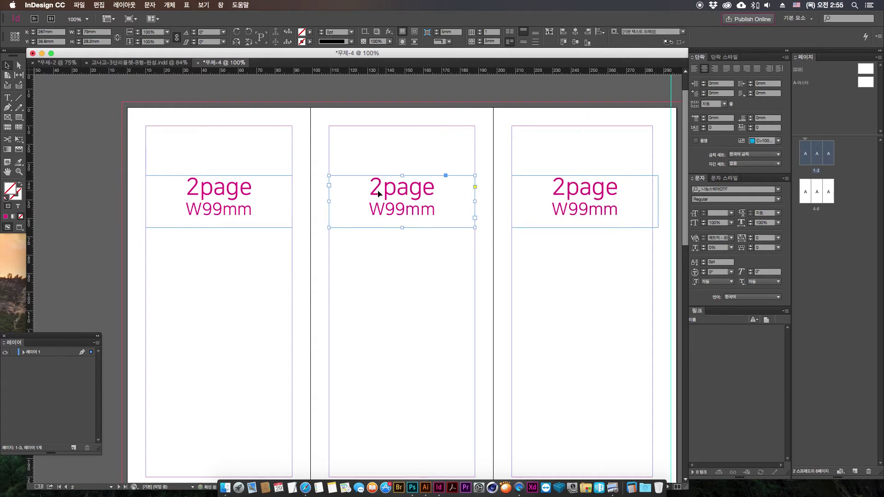
Renumber the copied labels as "3page" on the middle panel and "6page" on the third panel
double_click(381, 189)
left_click_drag(381, 188, 368, 189)
type("3")
left_click_drag(552, 189, 563, 194)
type("6")
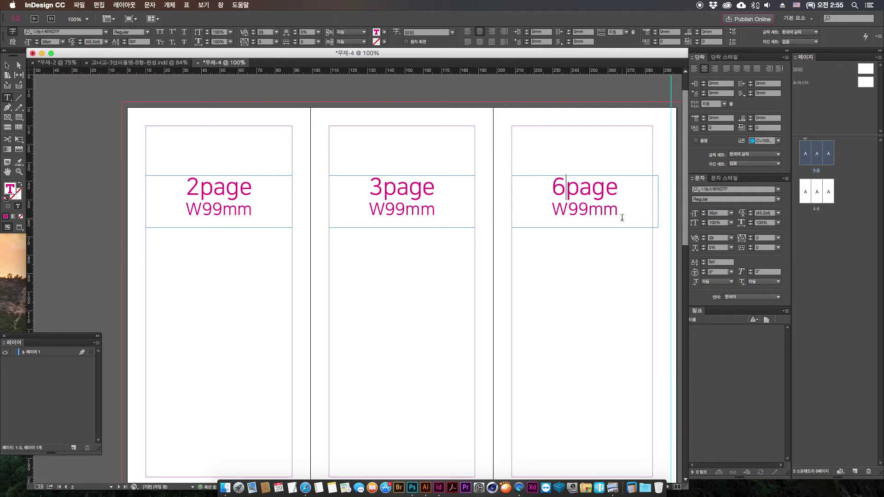
Narrow the 6page label's frame to its panel's margins and change its second line to "W96mm"
key("Escape")
left_click_drag(660, 202, 652, 201)
double_click(574, 209)
left_click_drag(576, 210, 581, 209)
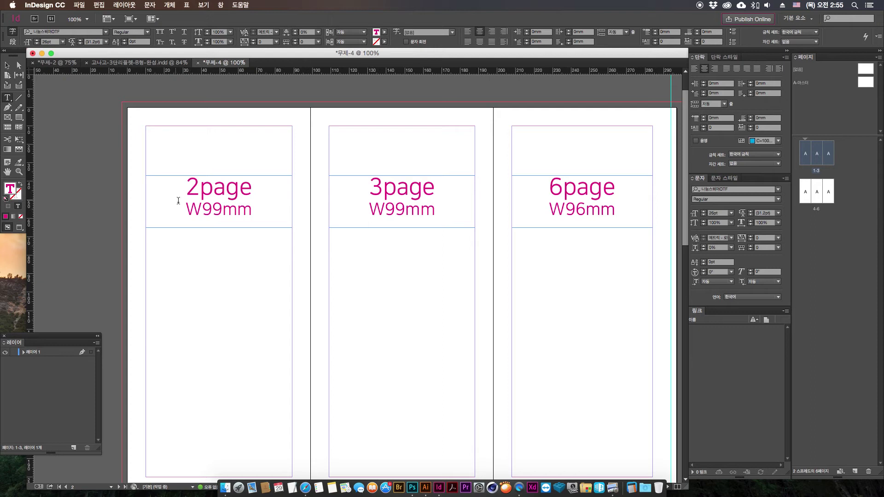
Make the "W96mm" line bold and color it red with the C=15 M=100 Y=100 K=0 swatch
left_click_drag(549, 211, 616, 212)
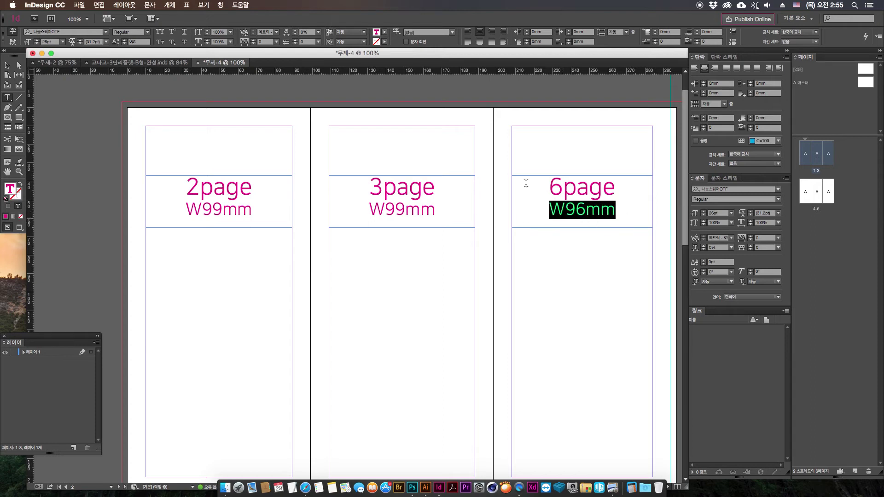
left_click(147, 32)
left_click(134, 68)
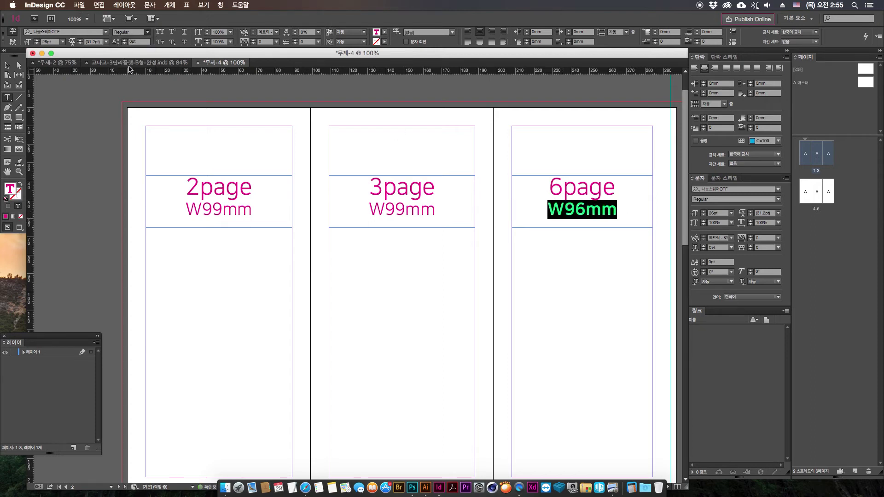
left_click(384, 32)
left_click(320, 116)
left_click(548, 116)
left_click(548, 117)
left_click(9, 64)
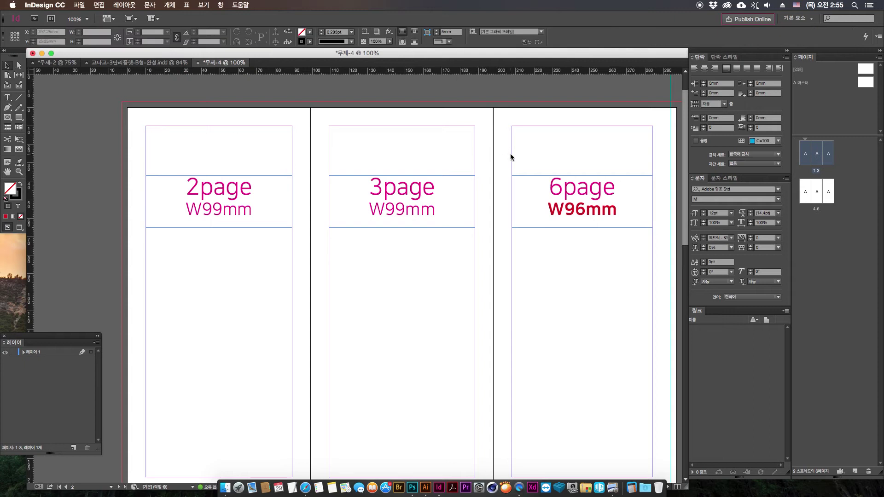
Copy the 6page label to the second spread's first panel and the 2page label to its second and third panels
scroll(509, 152, "right", 3)
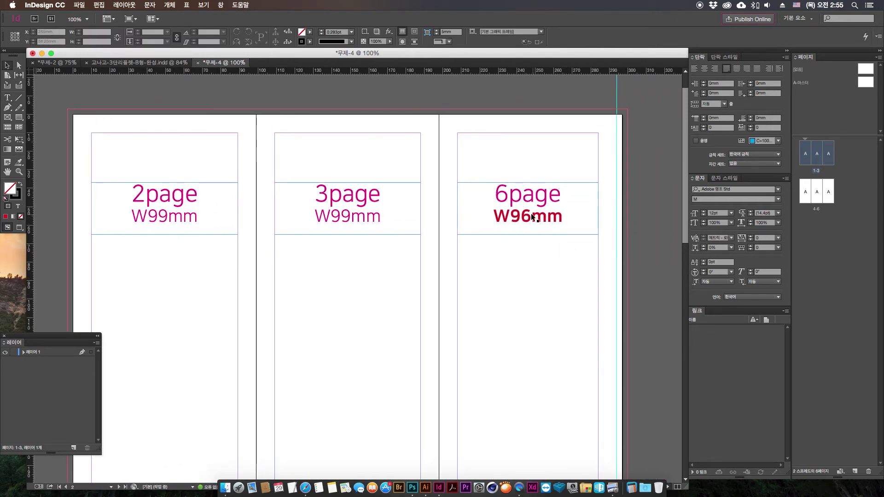
key("super+minus")
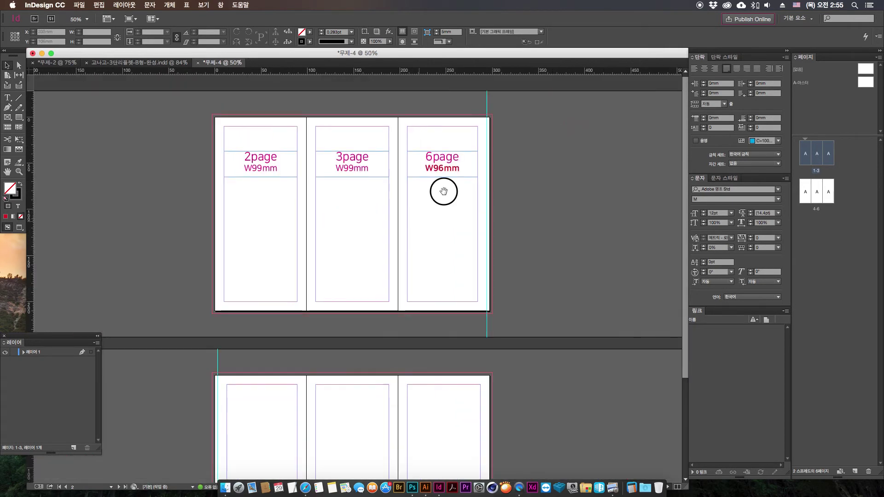
scroll(329, 132, "down", 2)
left_click(470, 122)
left_click(452, 260)
left_click_drag(262, 387, 398, 389)
left_click_drag(365, 385, 462, 389)
scroll(377, 426, "down", 3)
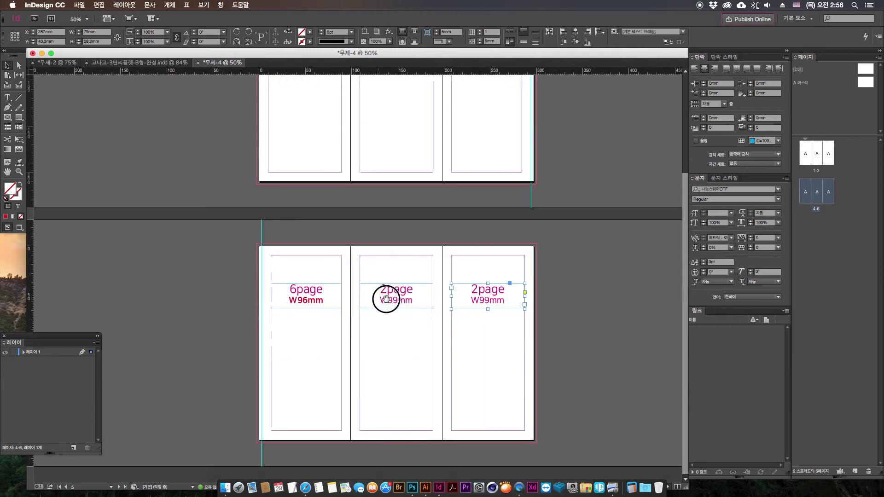
Renumber the second spread's labels from first to third panel as "5page", "6page" and "1page"
key("super+equal")
key("super+equal")
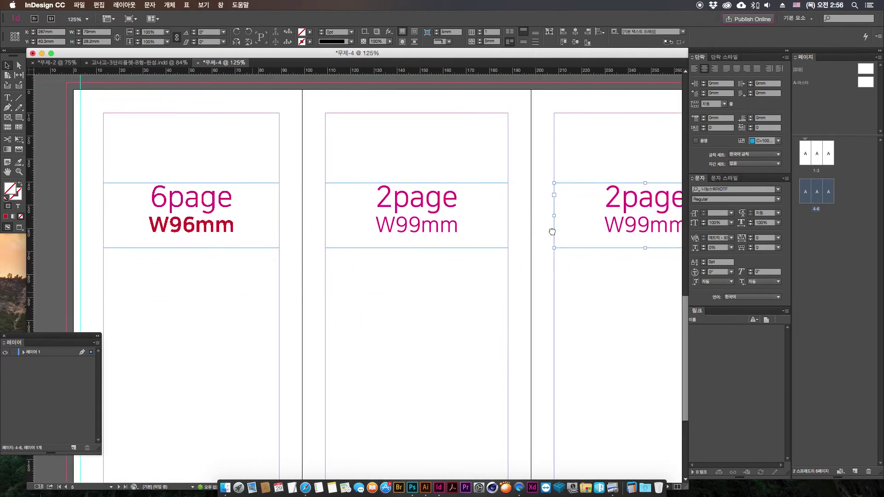
double_click(608, 206)
left_click_drag(608, 207, 624, 207)
type("1")
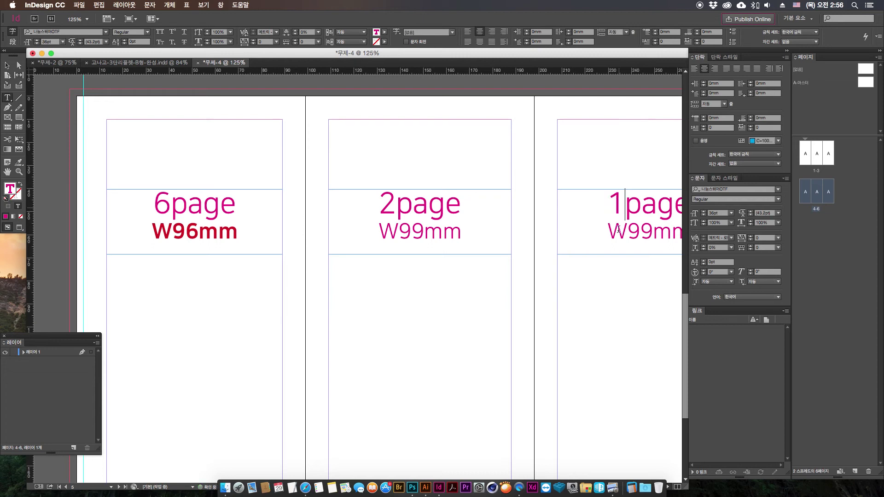
left_click_drag(383, 203, 392, 202)
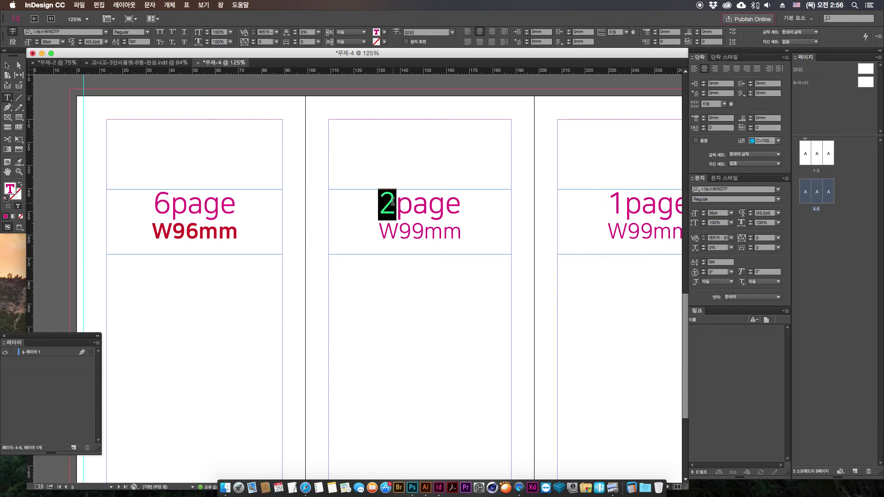
type("6")
left_click_drag(153, 204, 171, 203)
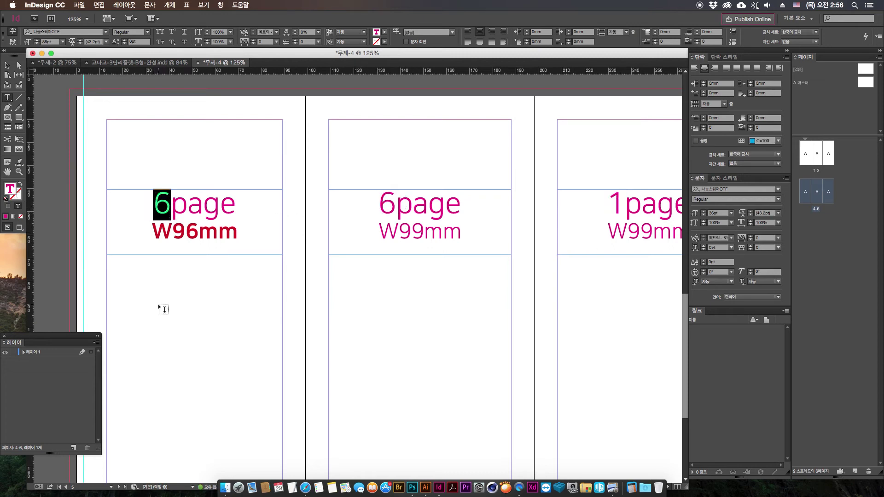
type("5")
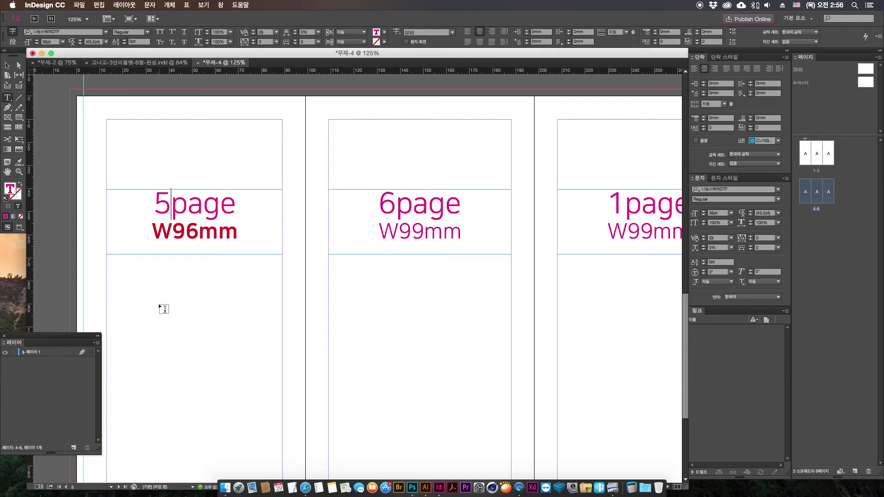
key("super+minus")
key("super+minus")
left_click(7, 65)
Place a copy of the 3page label above the first spread, in a frame about 121 mm wide and 25 mm high
scroll(385, 282, "right", 5)
scroll(384, 282, "down", 2)
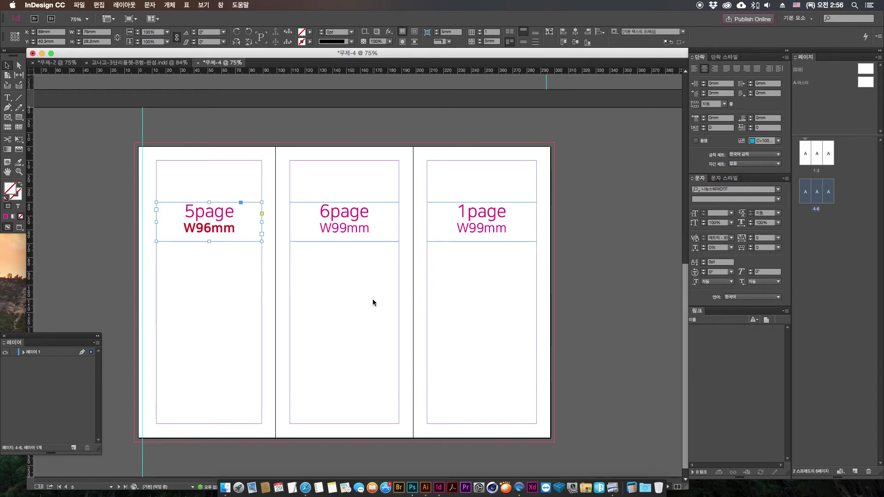
left_click(372, 300)
key("super+minus")
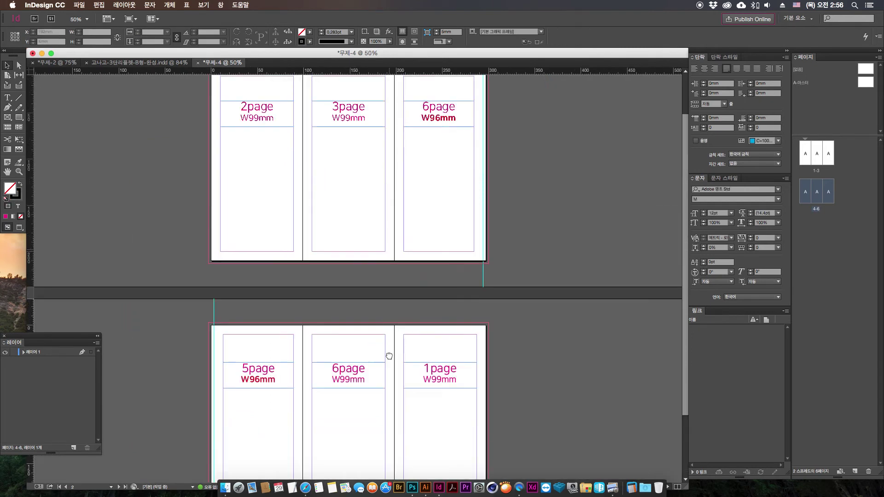
scroll(389, 356, "up", 2)
left_click(352, 159)
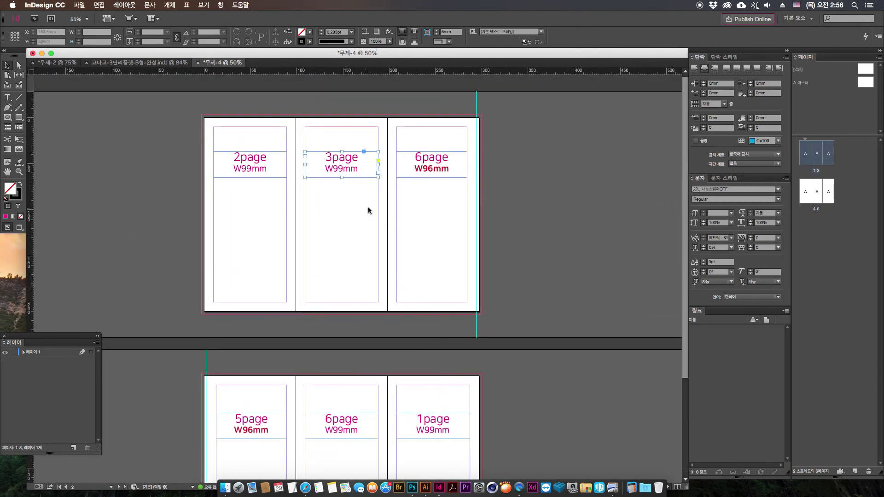
left_click_drag(355, 176, 387, 124)
Replace the copied label's text with "내지면" and narrow its frame to the middle panel's 99 mm width
double_click(322, 115)
left_click_drag(321, 114, 355, 120)
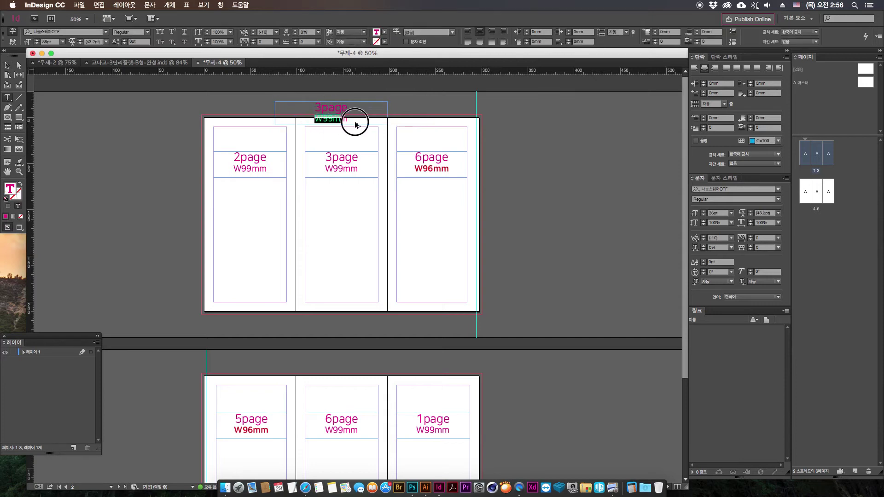
key("BackSpace")
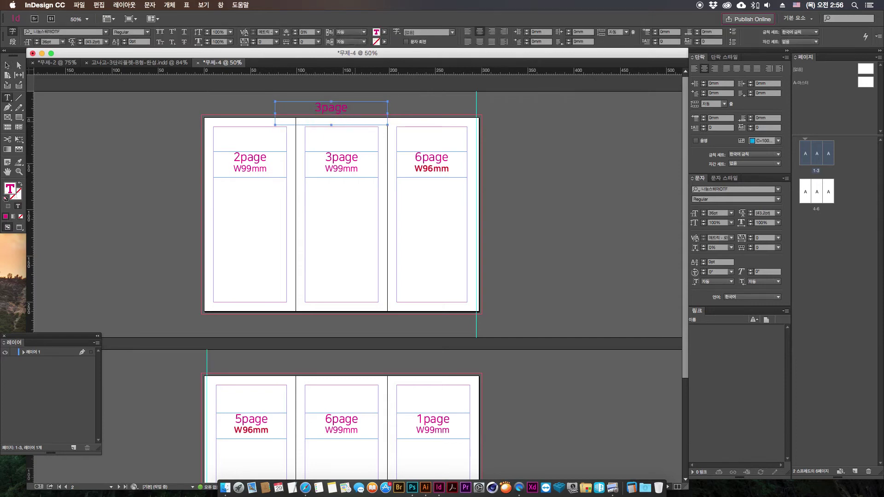
key("super+a")
type("SO")
type("내지면")
key("Escape")
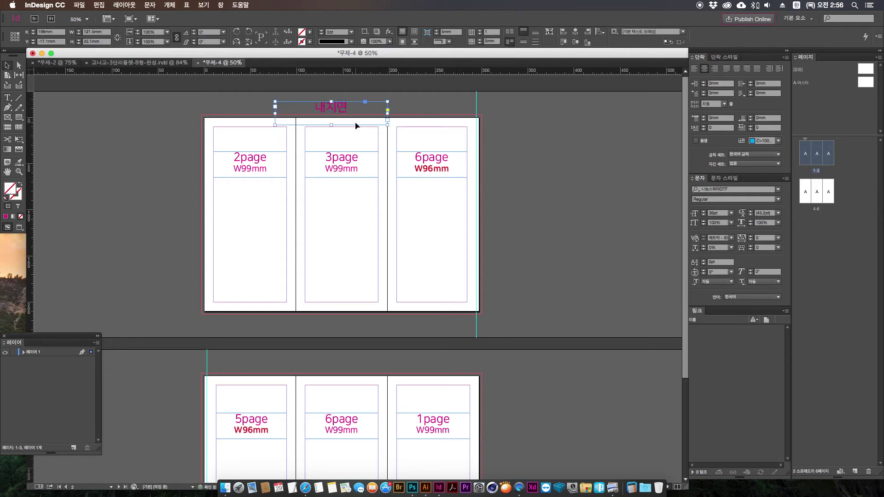
left_click_drag(274, 112, 296, 113)
Copy the 내지면 heading above the second spread's middle panel and change its text to "외지면"
left_click_drag(374, 107, 372, 363)
left_click_drag(411, 391, 518, 261)
double_click(450, 236)
left_click_drag(443, 234, 432, 234)
type("외지면")
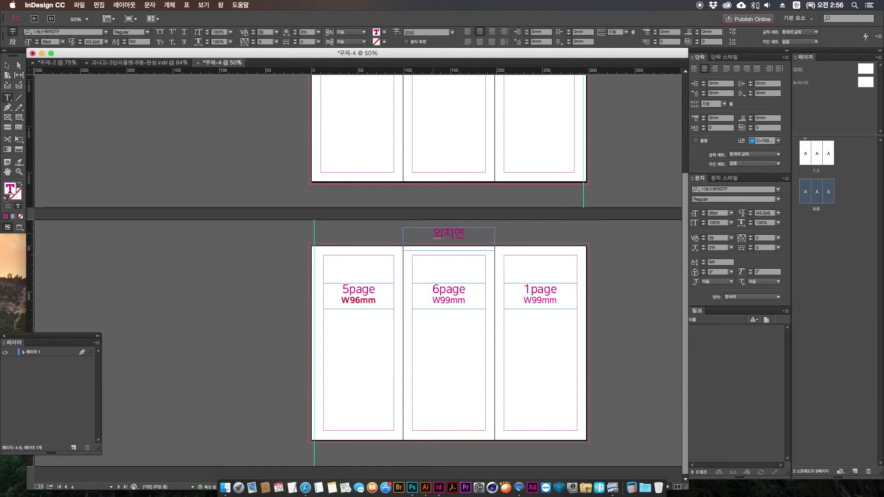
Lower the top edge of the 외지면 heading's frame so it is about 23.6 mm high
key("Escape")
left_click_drag(450, 226, 450, 229)
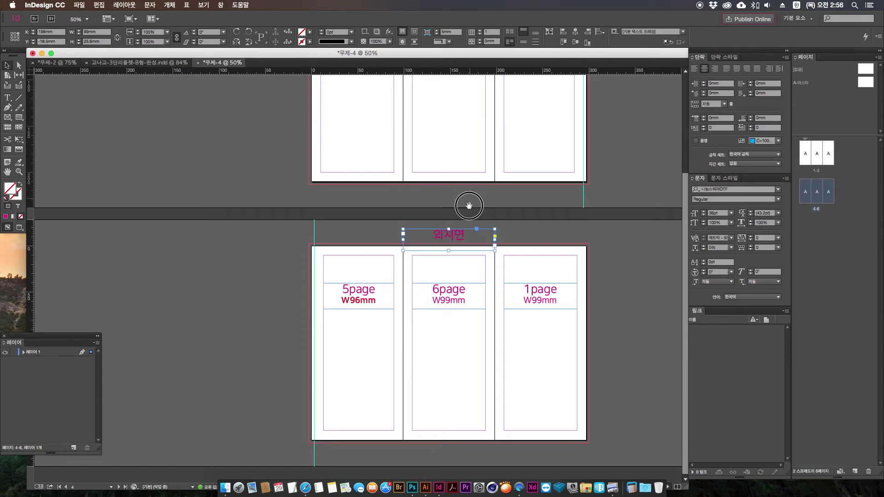
scroll(467, 202, "up", 5)
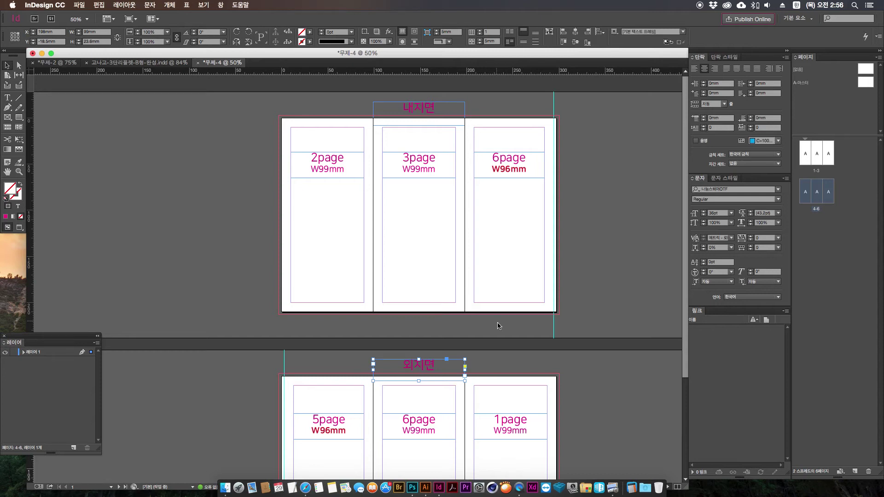
left_click_drag(556, 259, 493, 235)
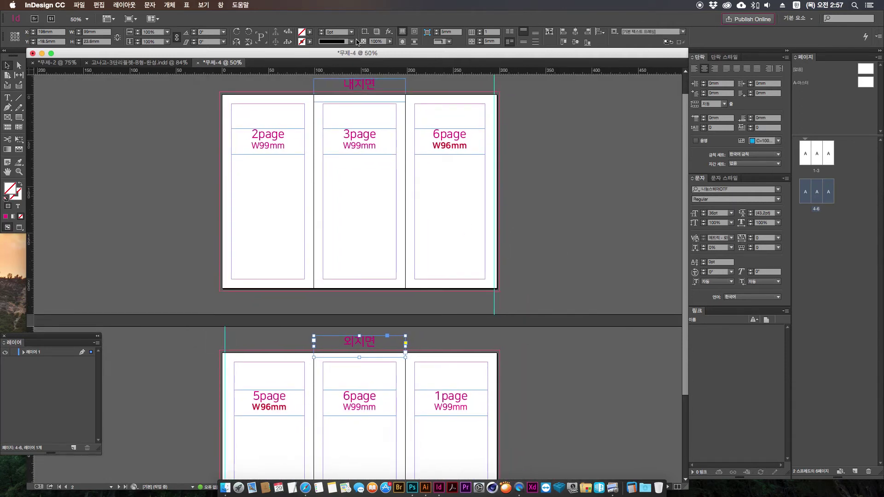
Display the color swatches and place them beside the first spread's 6page panel
left_click(221, 4)
mouse_move(322, 131)
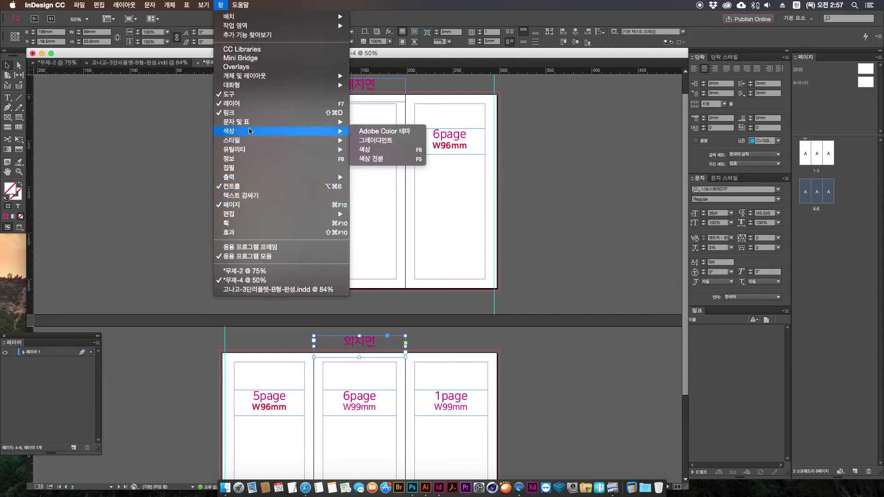
left_click(404, 159)
left_click_drag(120, 104, 596, 130)
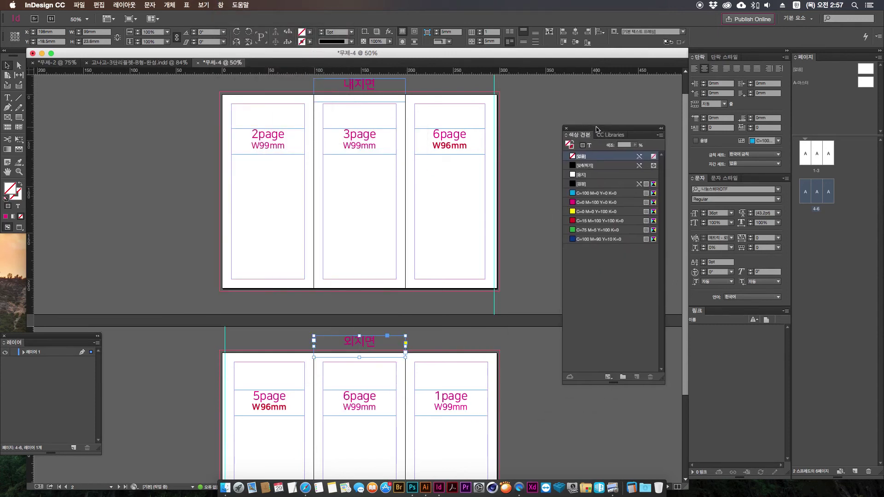
scroll(464, 187, "down", 3)
scroll(420, 248, "up", 1)
key("super+1")
left_click_drag(341, 359, 399, 378)
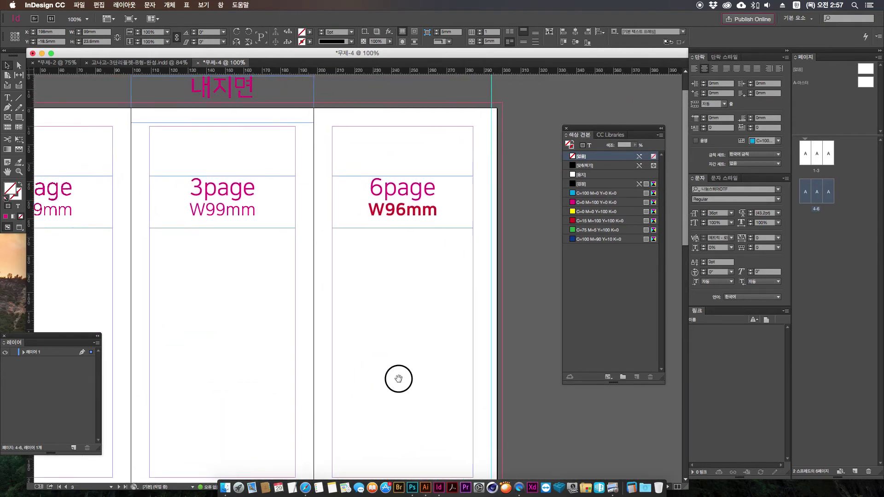
left_click_drag(603, 128, 600, 109)
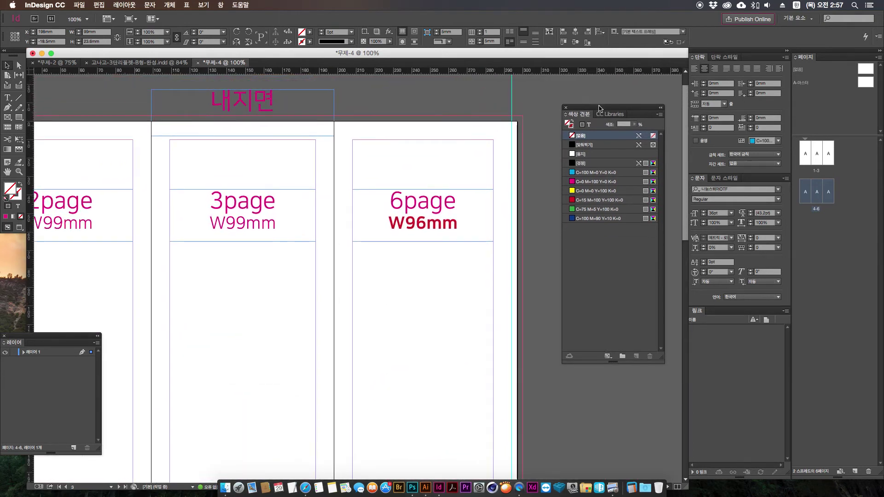
Delete the C=100 M=90 Y=10 K=0 and C=75 M=5 Y=100 K=0 swatches, replacing them with black
left_click(621, 219)
left_click(650, 357)
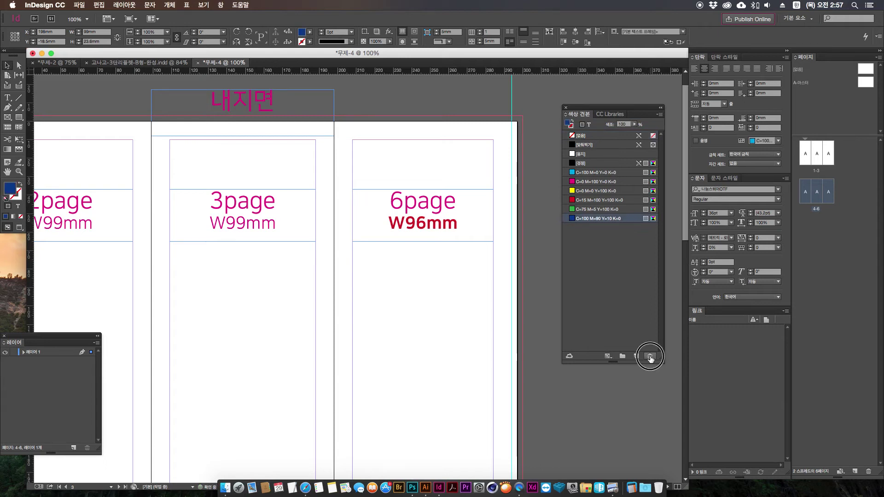
left_click(498, 274)
left_click(619, 209)
left_click(650, 357)
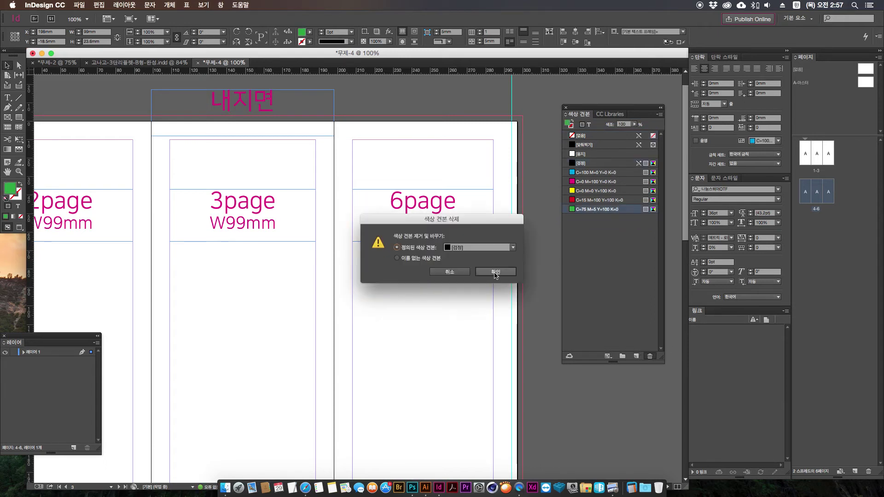
left_click(493, 270)
Delete the yellow C=0 M=0 Y=100 K=0 and cyan C=100 M=0 Y=0 K=0 swatches, replacing them with black
left_click(616, 199)
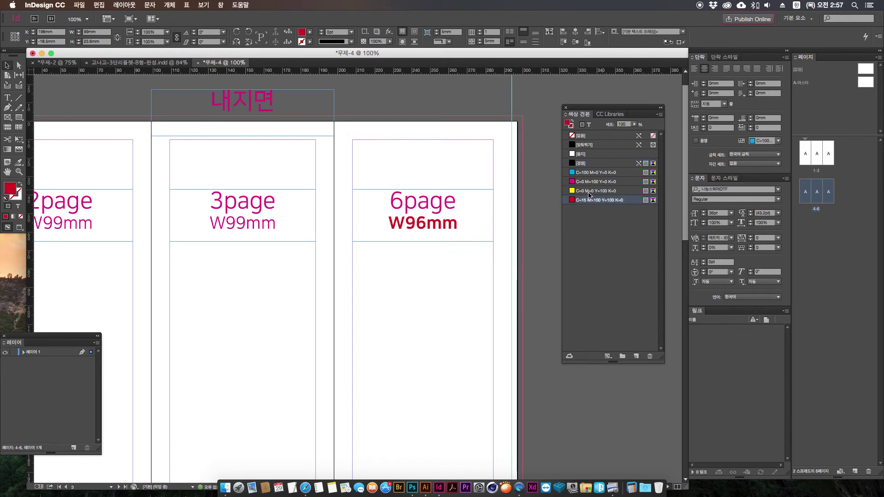
left_click(603, 191)
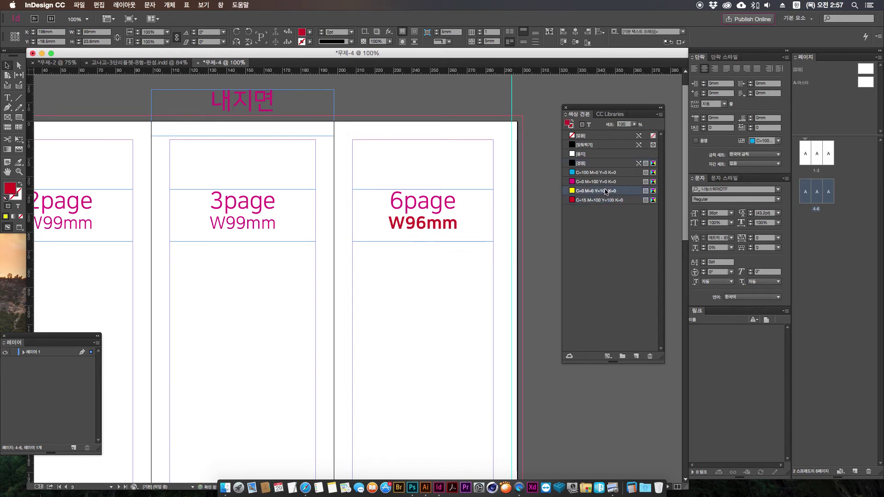
left_click(650, 357)
left_click(495, 271)
left_click(598, 172)
left_click(649, 355)
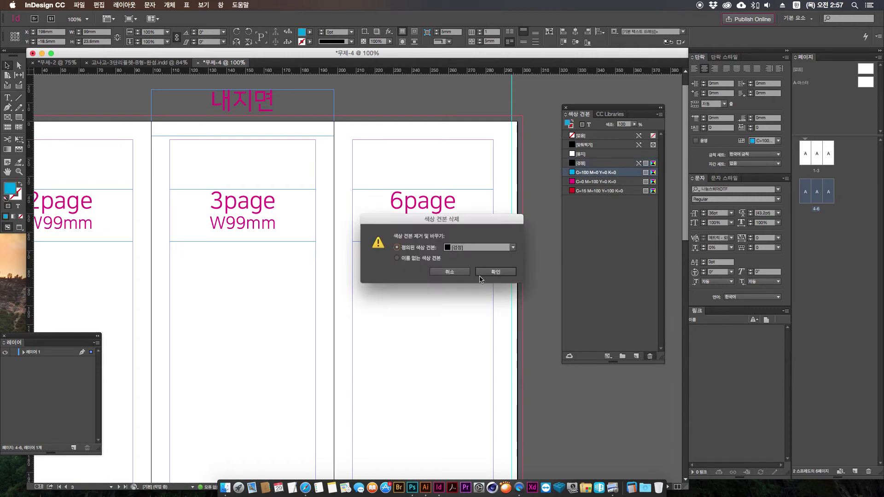
left_click(486, 276)
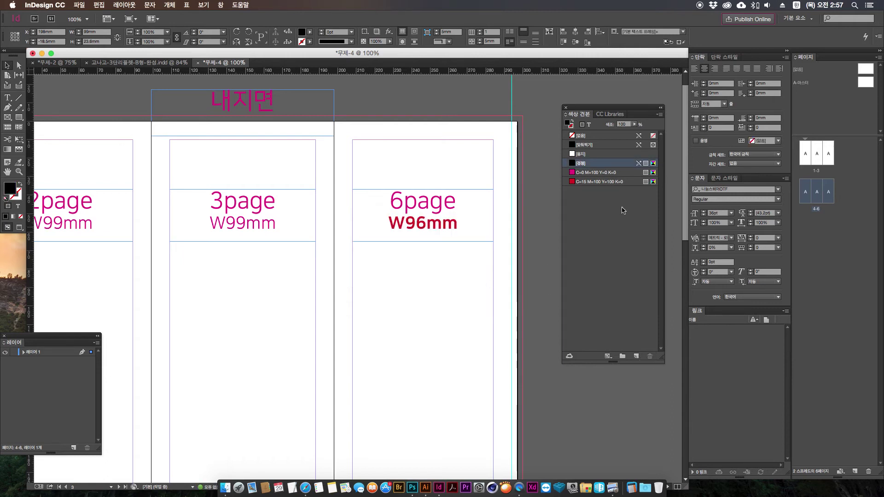
Duplicate the black swatch and redefine the copy as CMYK cyan 50, magenta 100, yellow 0, black 0
left_click(636, 358)
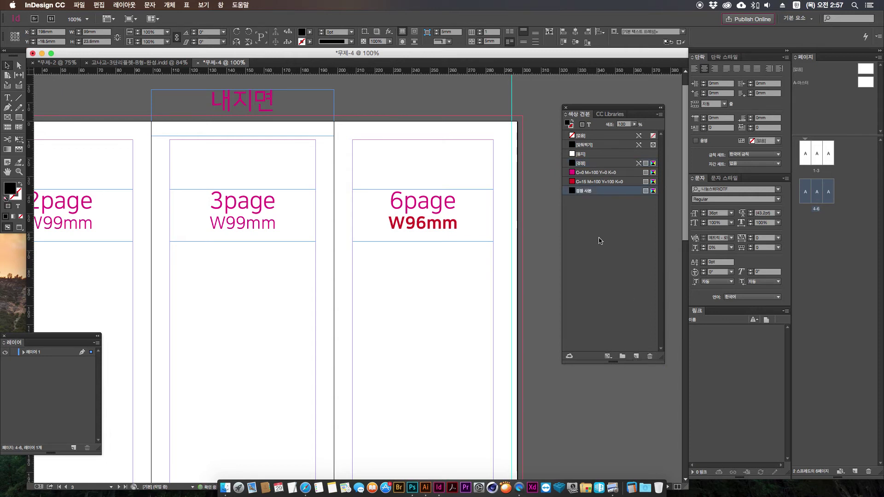
left_click(588, 192)
double_click(575, 188)
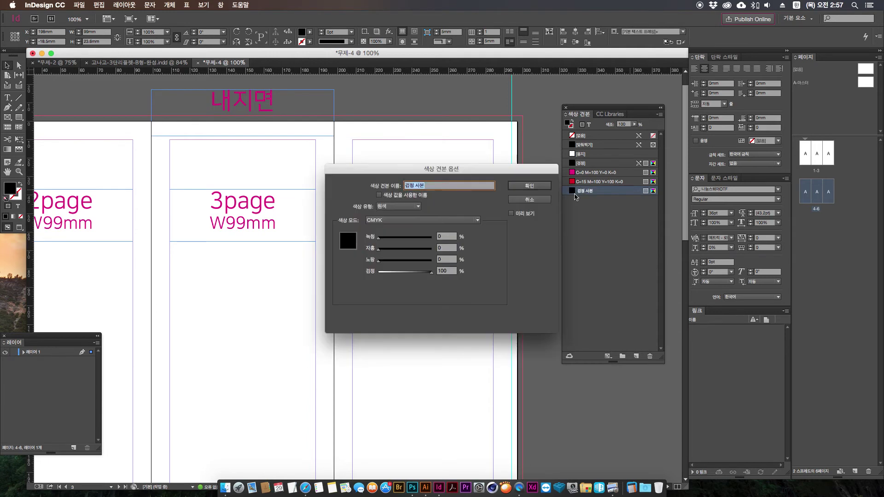
left_click_drag(459, 171, 438, 206)
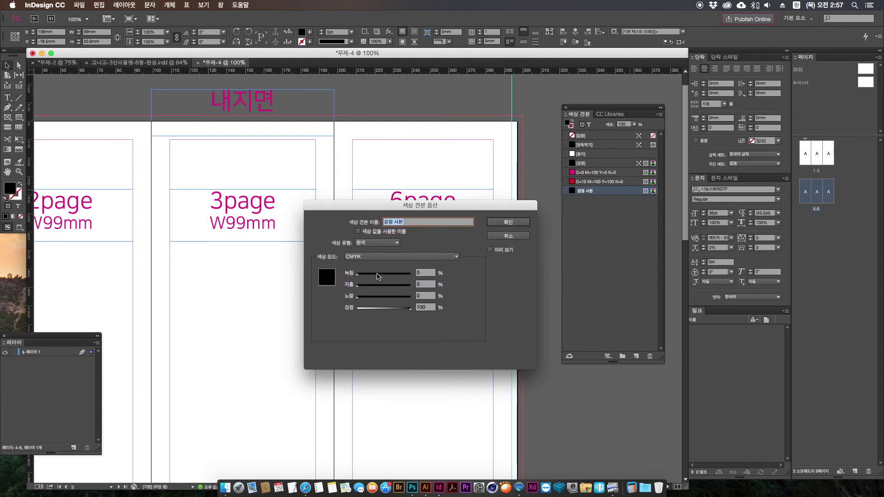
left_click_drag(358, 274, 358, 308)
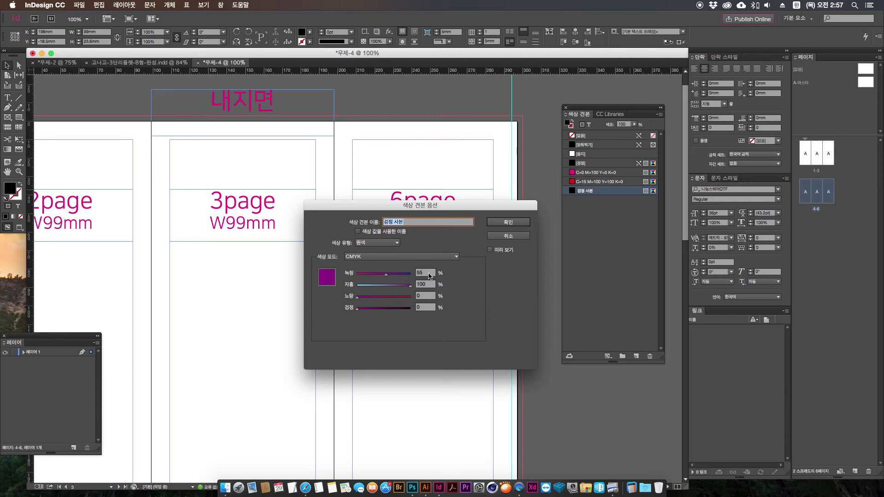
key("Tab")
type("50")
key("Tab")
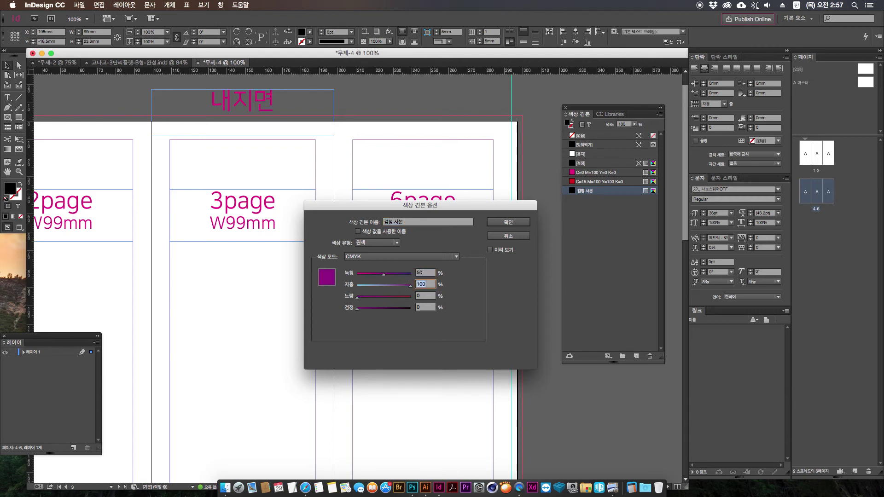
left_click(507, 223)
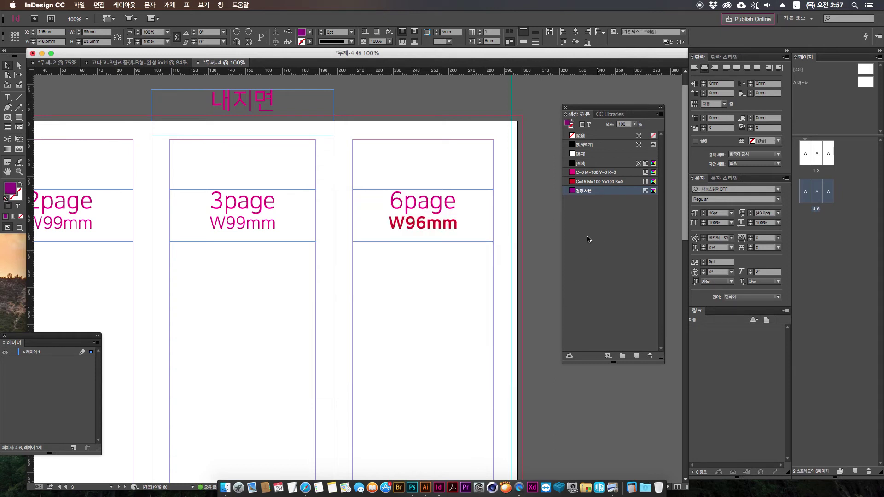
Name the purple swatch after its color values and shift the swatches list slightly beside the spread
double_click(604, 193)
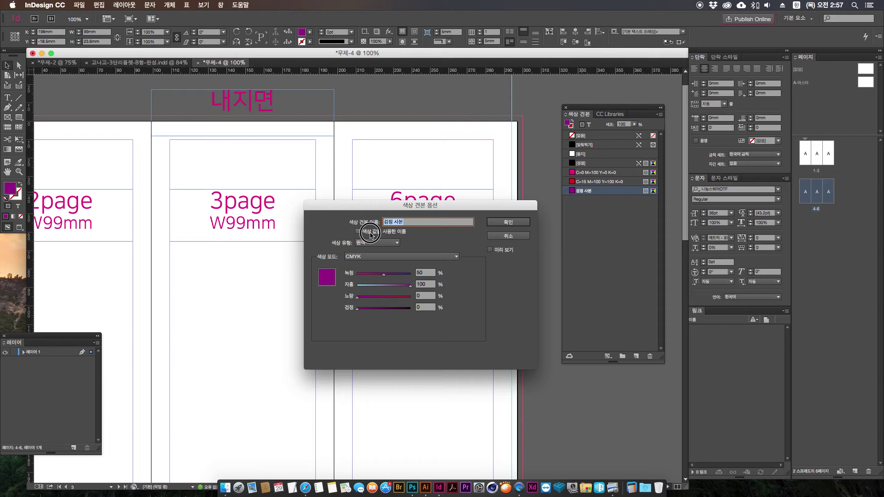
left_click(514, 224)
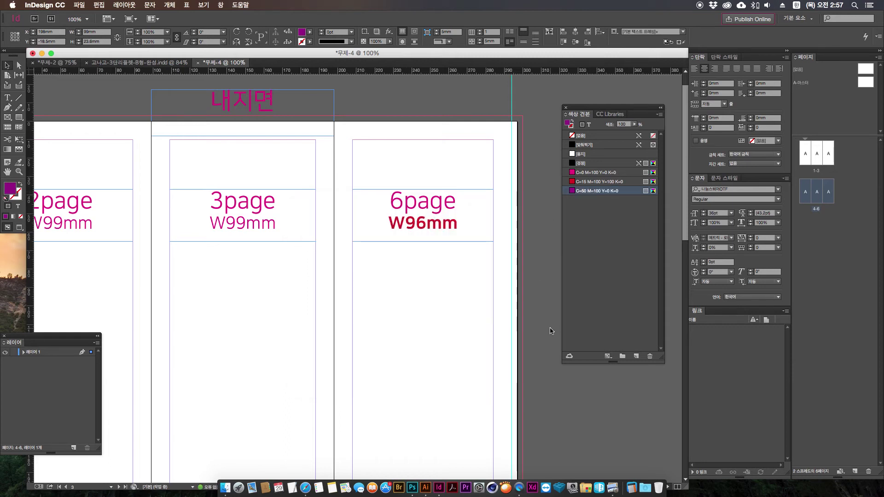
left_click_drag(589, 109, 578, 111)
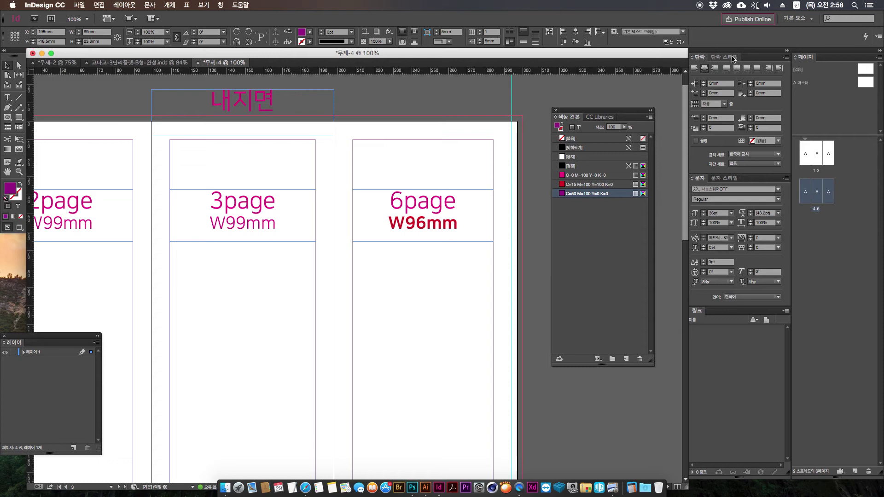
Display the paragraph styles and character styles, with the whole first spread in view at 75%
left_click(733, 58)
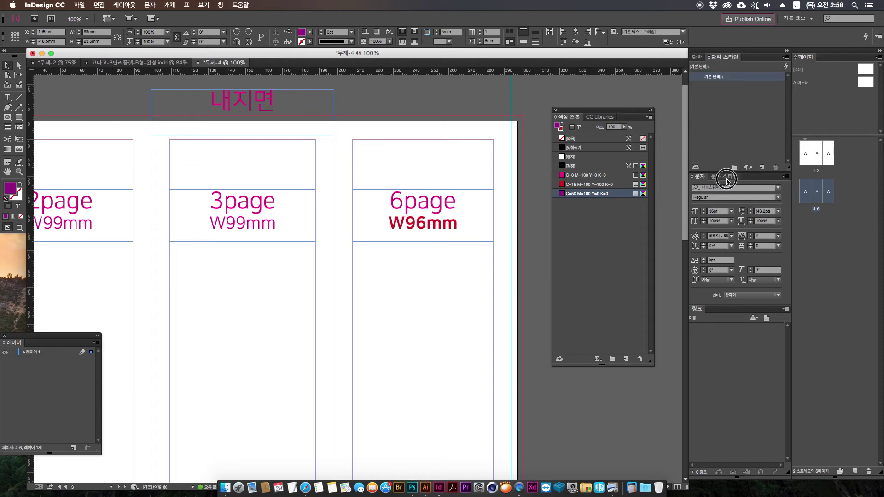
left_click(724, 178)
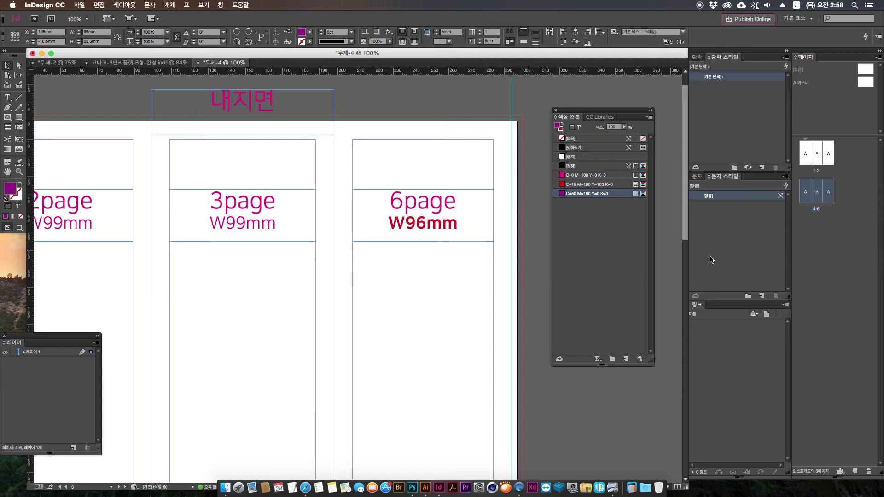
key("super+minus")
left_click_drag(308, 252, 357, 258)
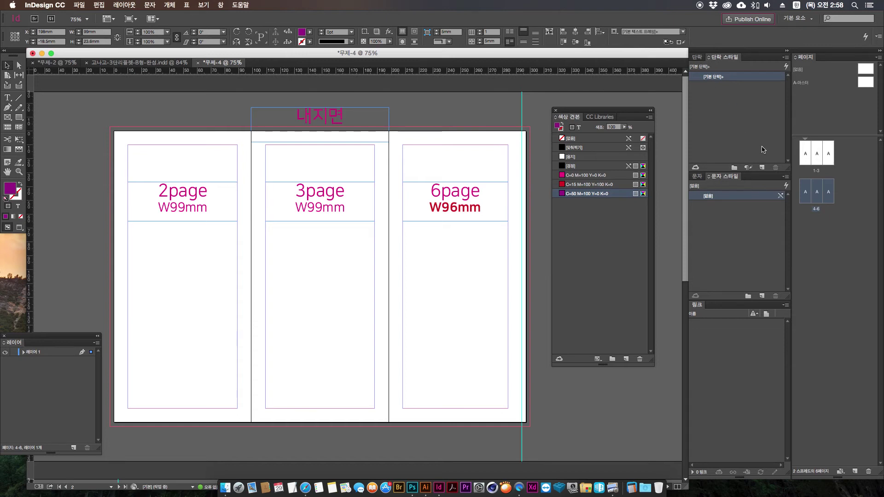
left_click(785, 57)
left_click(768, 68)
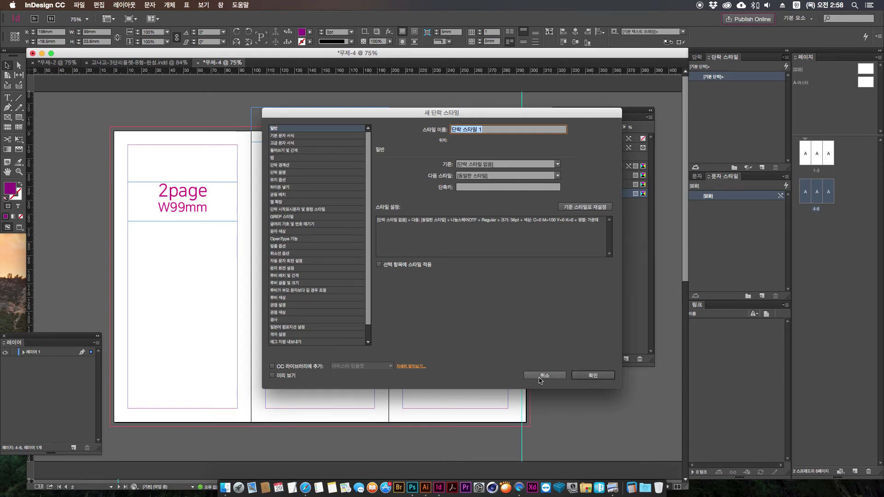
left_click(541, 378)
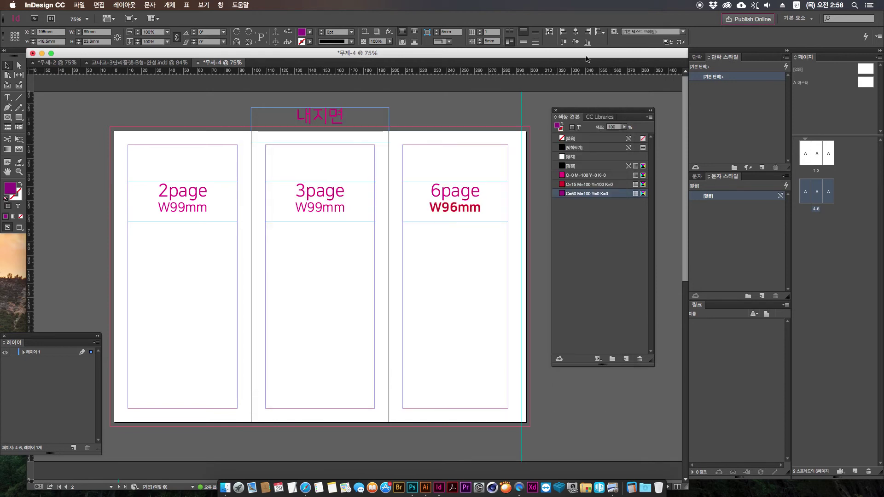
left_click_drag(576, 114, 581, 128)
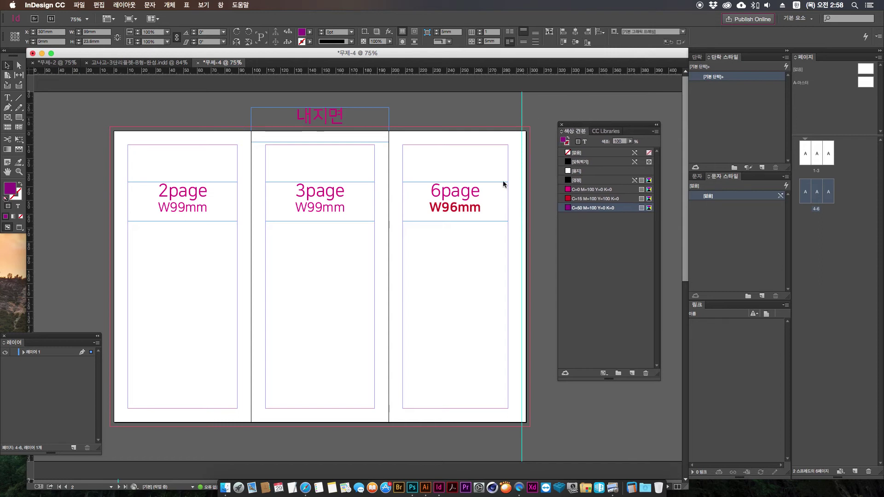
scroll(415, 187, "down", 1)
scroll(415, 187, "left", 1)
scroll(407, 189, "up", 1)
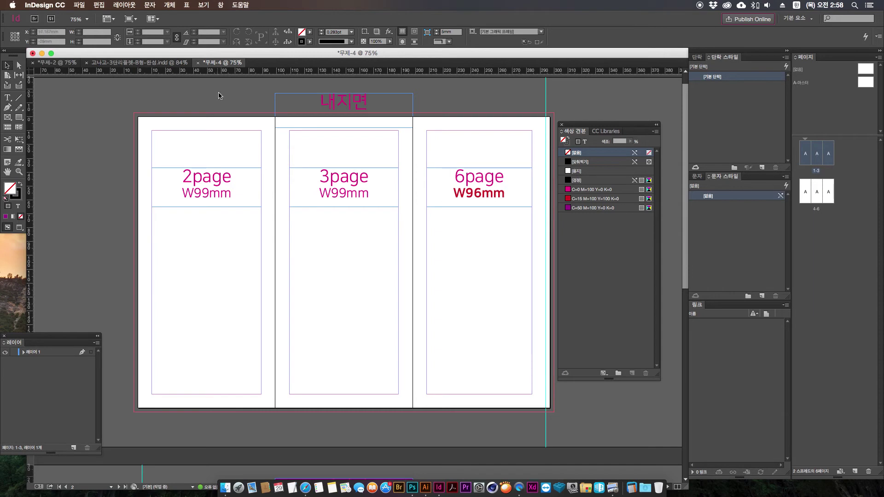
Start saving the document and choose the 고나고03-tip_판형정리하기-인디자인 folder inside 다운로드 as its location
left_click(81, 5)
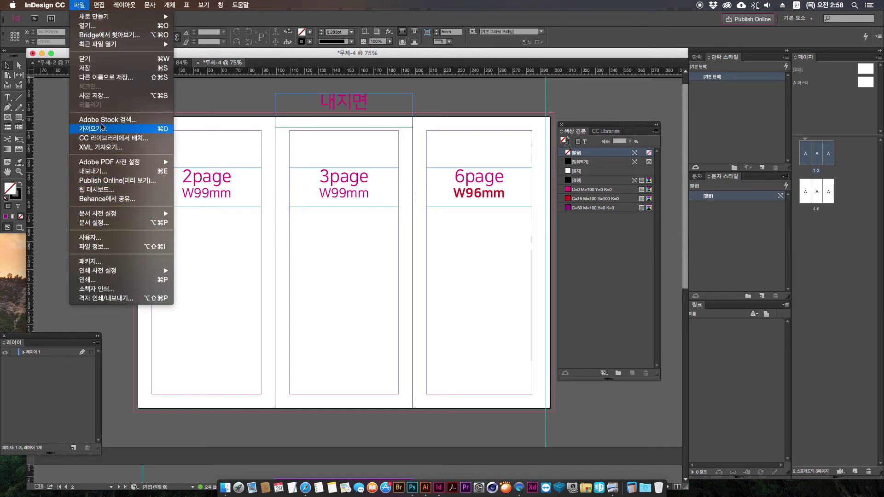
left_click(102, 67)
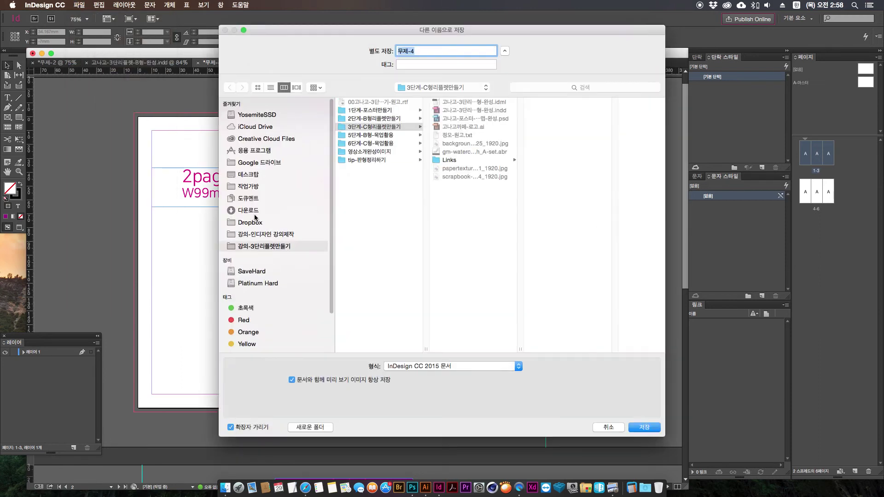
left_click(248, 208)
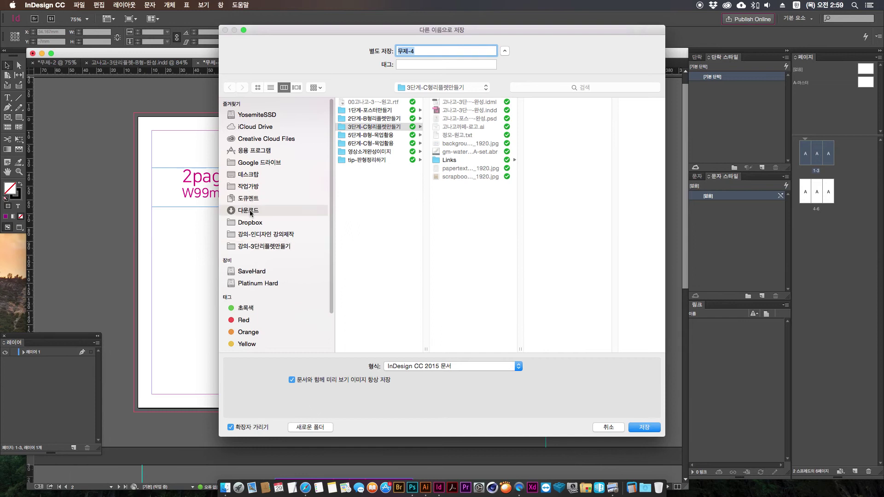
double_click(426, 349)
left_click(391, 152)
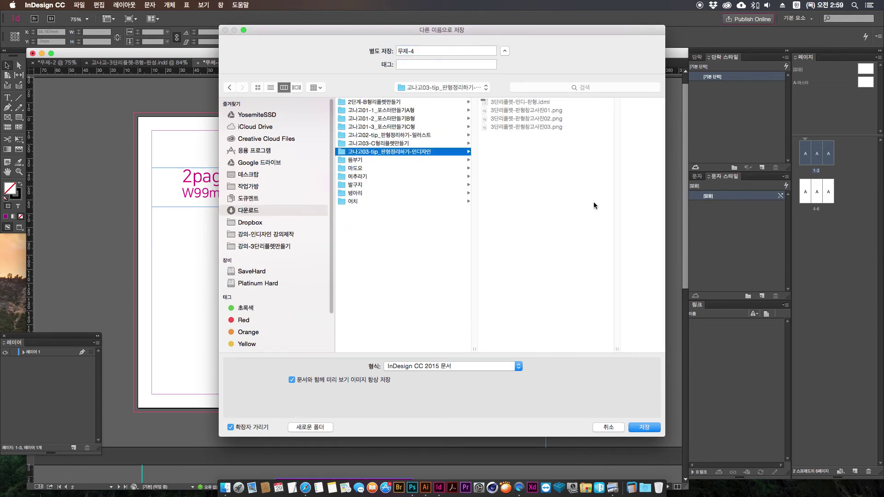
Name the file "판형3333333" and save it as an InDesign CC 2015 document
triple_click(429, 51)
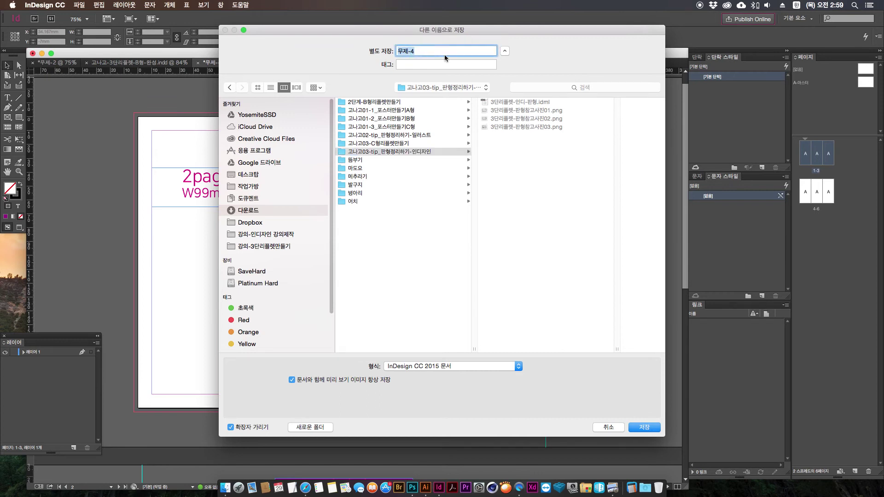
type("파현")
key("BackSpace")
key("BackSpace")
key("BackSpace")
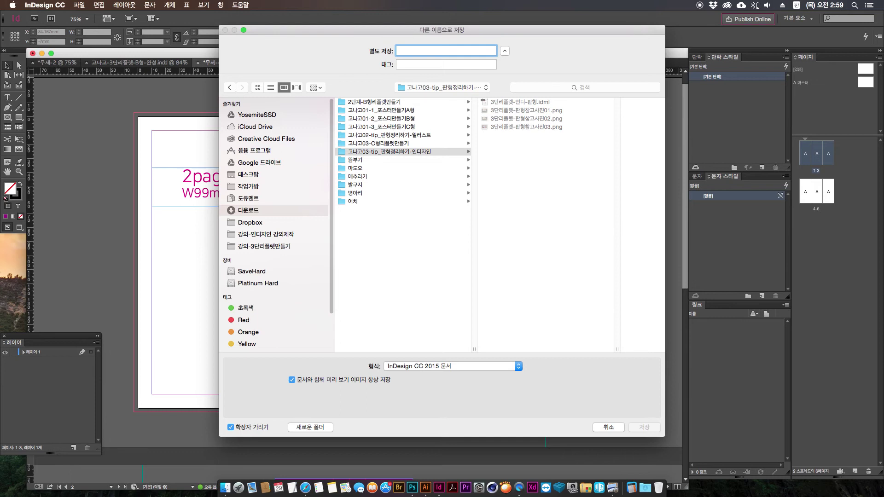
type("판형3333333")
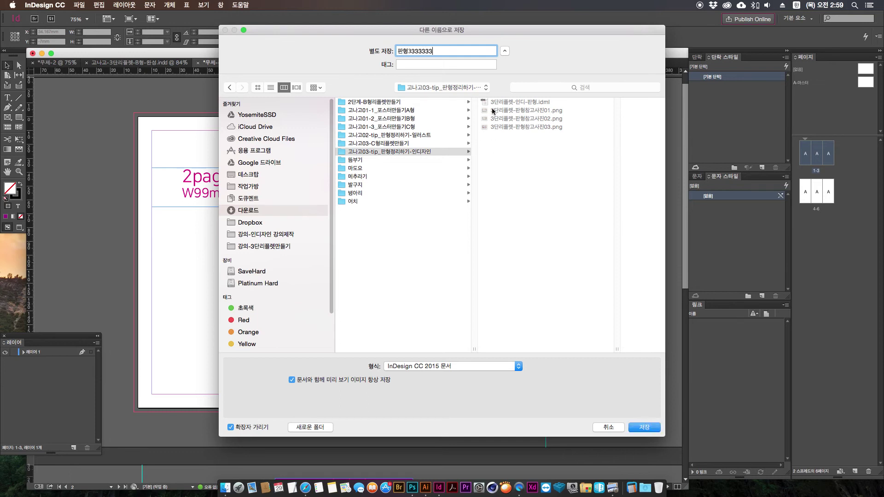
left_click(643, 427)
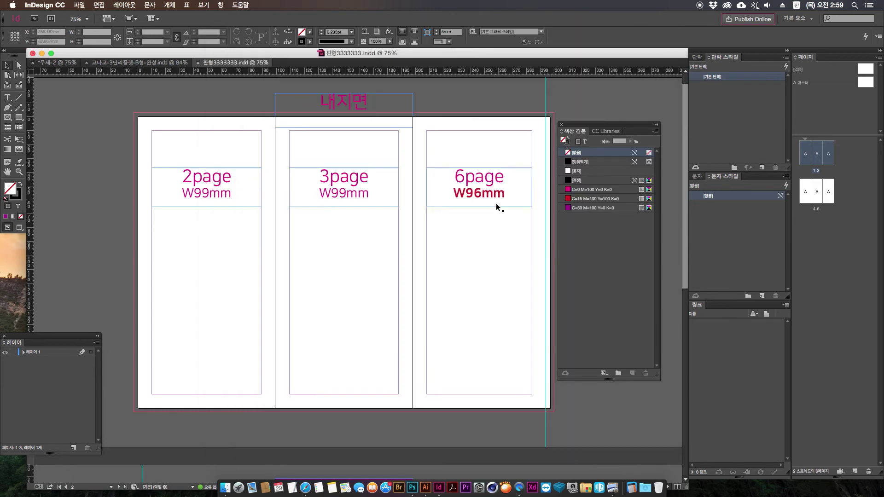
Save the document under the name "3단리플렛-판형-고나고행사용" in the InDesign CC 2015 template format
left_click(83, 4)
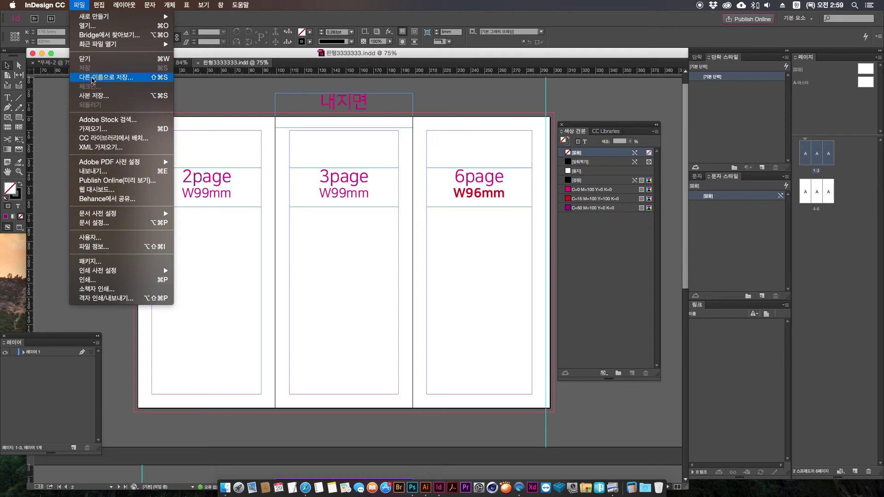
left_click(106, 76)
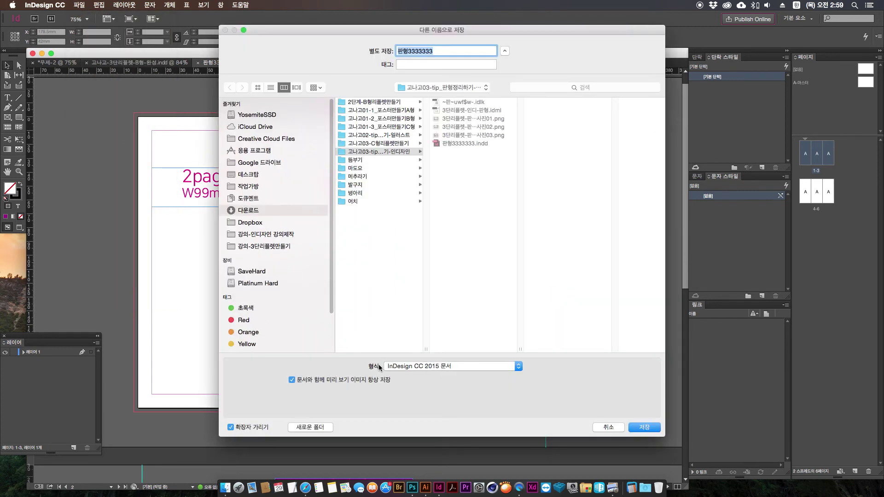
left_click(399, 367)
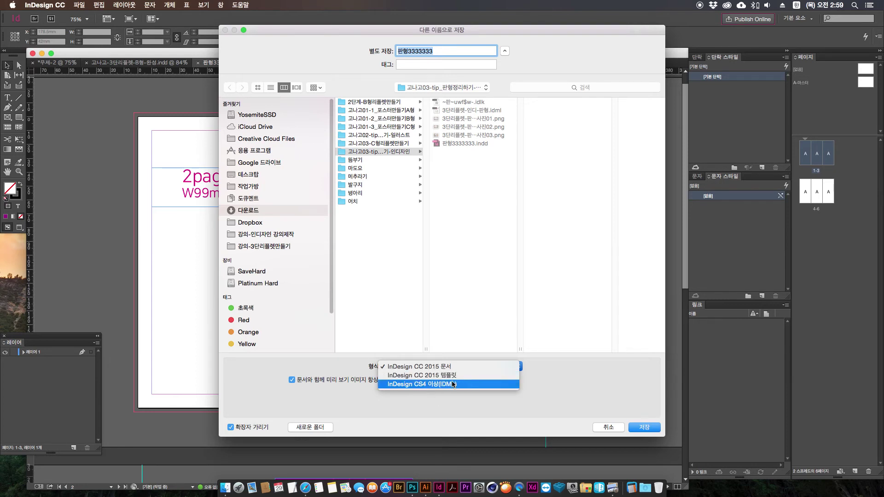
left_click(417, 377)
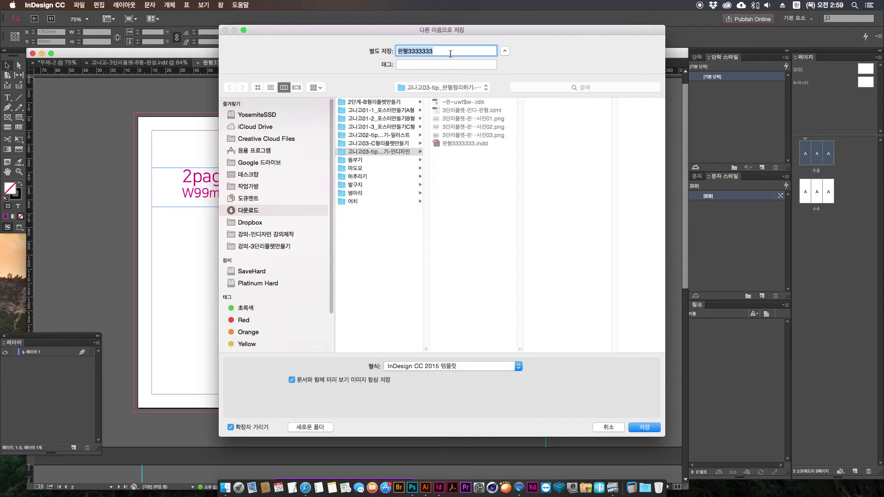
type("ㅍ")
key("BackSpace")
type("3ㄷ리플렛-판형-고나고행사용")
left_click(631, 429)
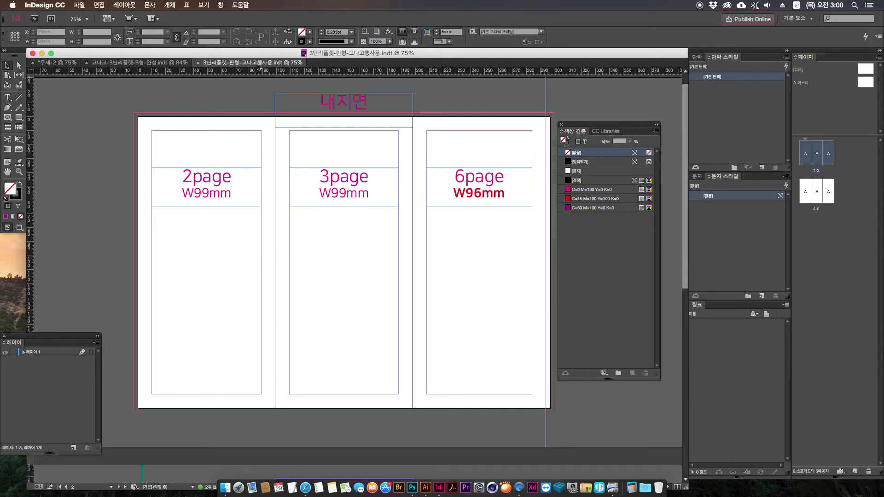
Close the saved template document, move the swatches aside, and switch to Finder
left_click(198, 65)
left_click_drag(595, 126, 624, 138)
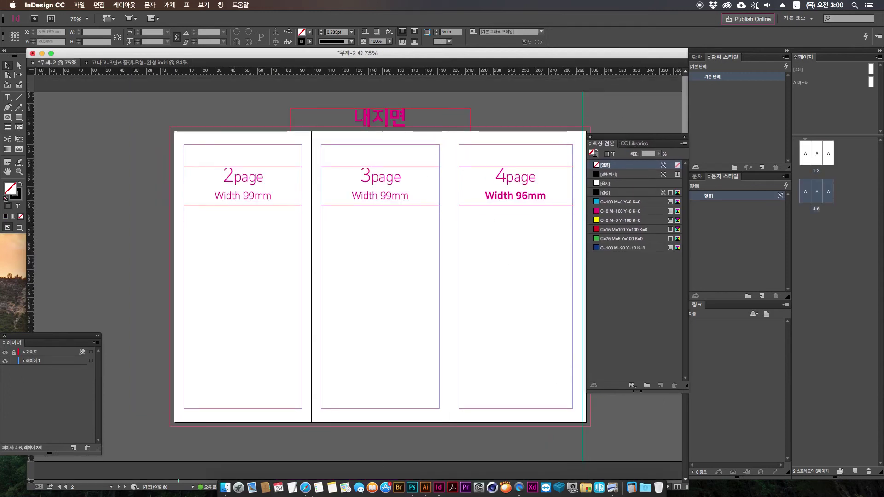
left_click(222, 491)
left_click_drag(382, 246, 382, 243)
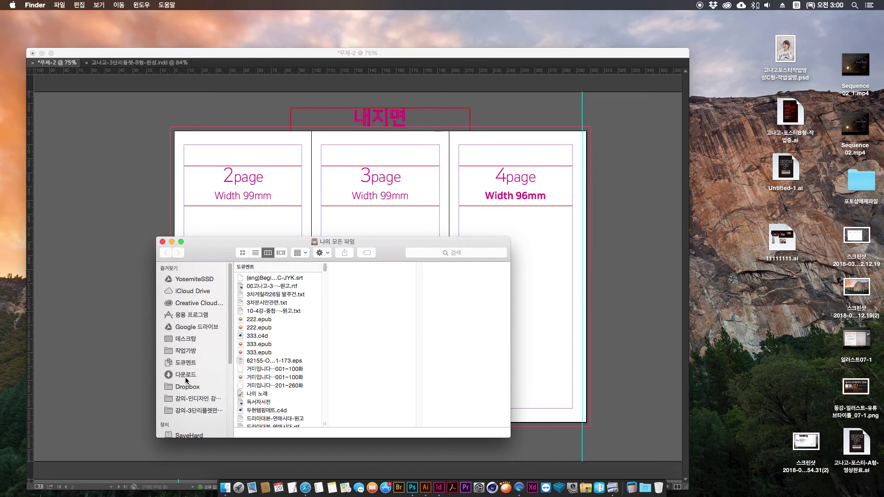
Open the template 3단리플렛-판형-고나고행사용.indt from the 고나고03-tip_판형정리하기-인디자인 folder inside 다운로드
left_click(179, 372)
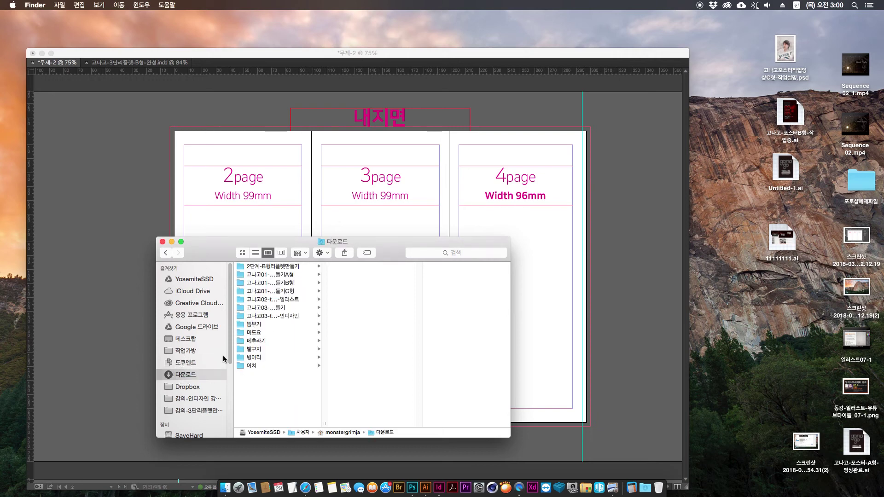
left_click(276, 307)
left_click(273, 317)
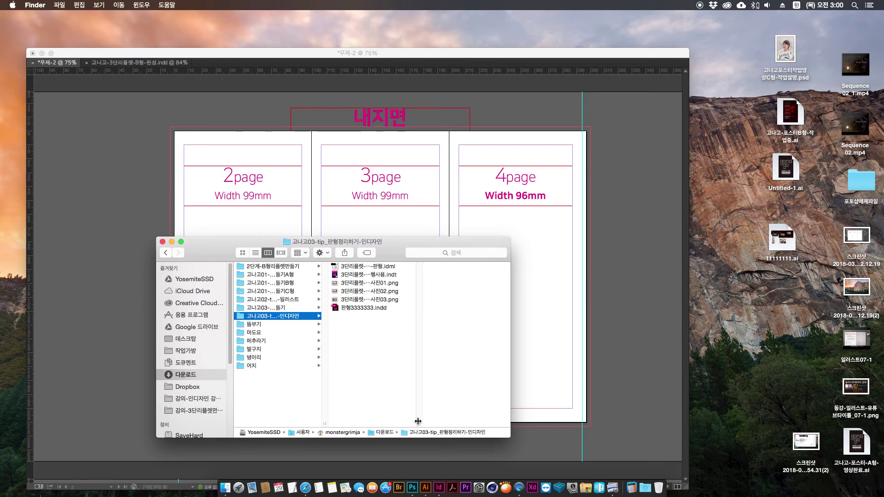
left_click_drag(419, 424, 479, 421)
left_click(380, 274)
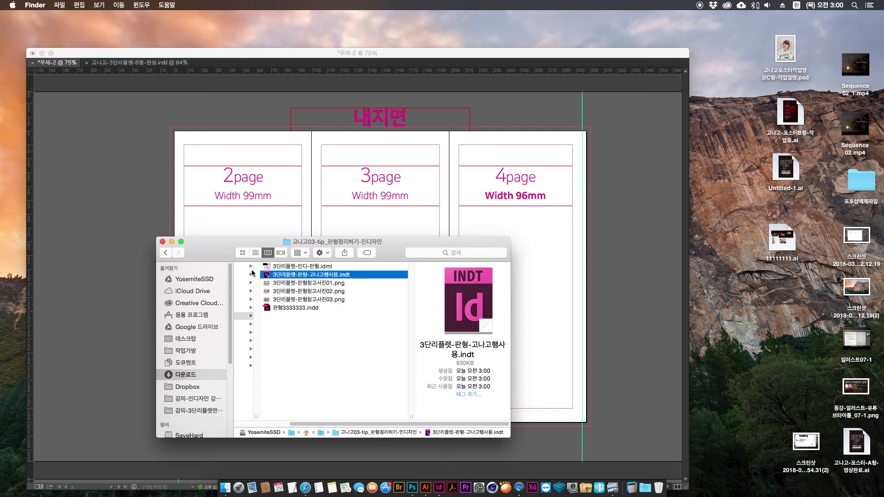
double_click(268, 274)
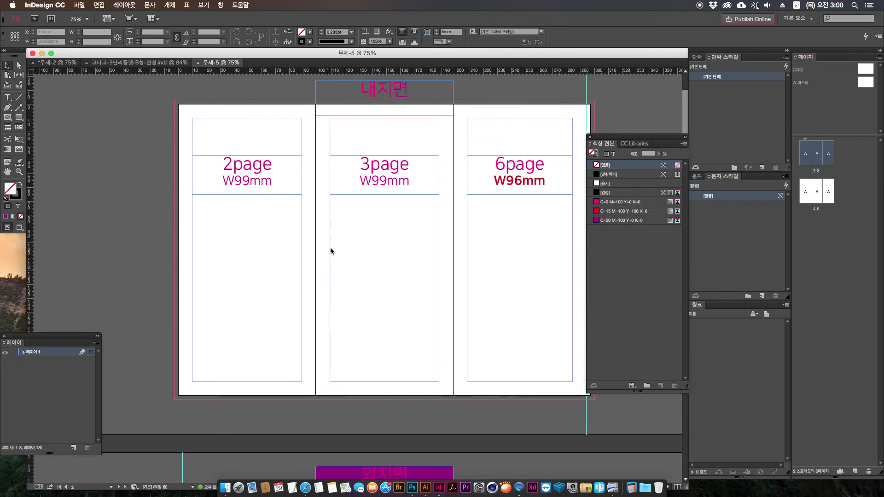
Remove the purple fill from the 외지면 title frame above the second spread
left_click_drag(368, 289, 325, 307)
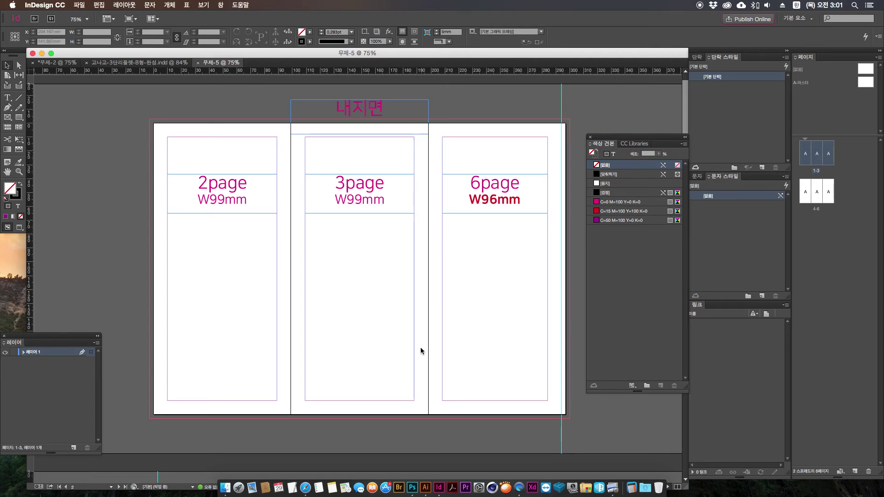
left_click_drag(431, 337, 436, 172)
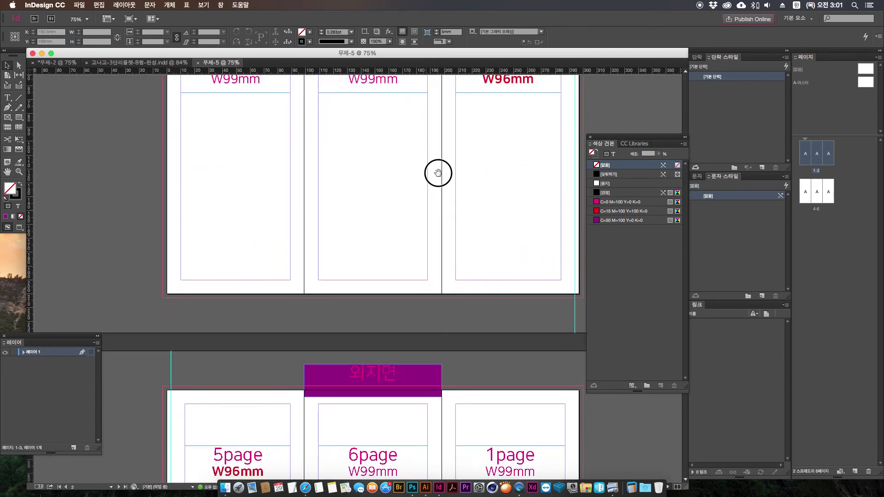
scroll(427, 317, "down", 3)
left_click(410, 289)
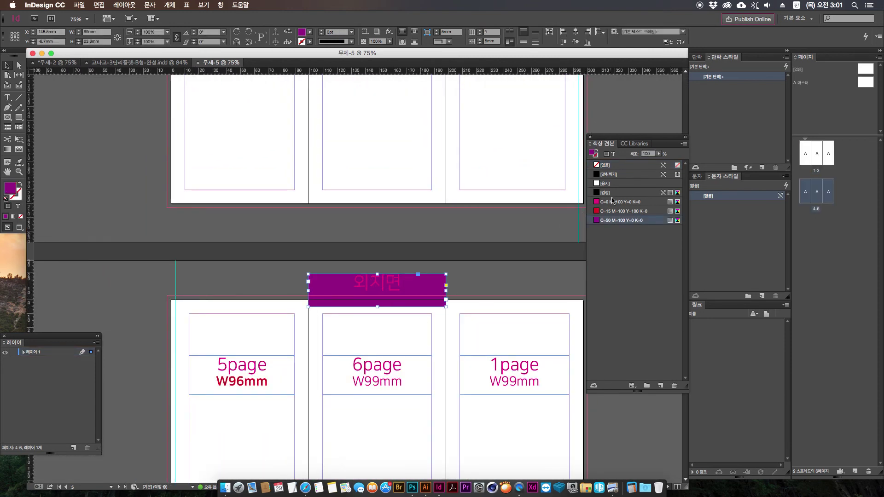
left_click(610, 167)
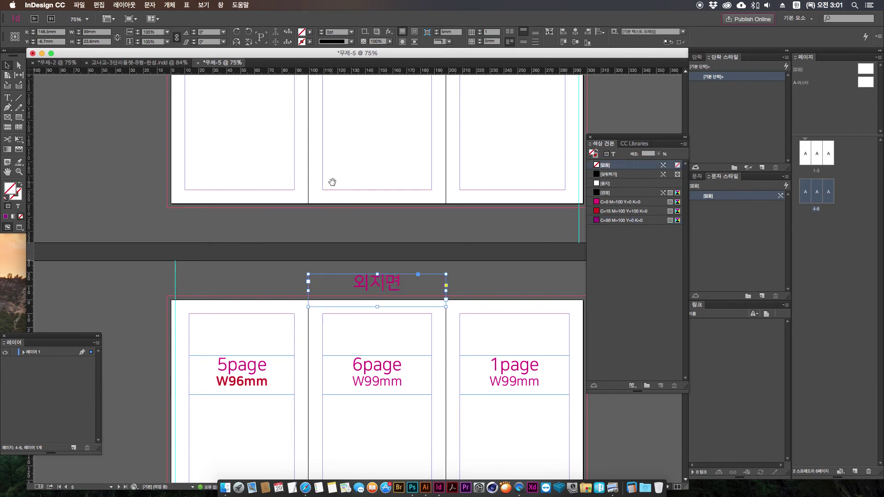
Draw a rectangular frame about 150 × 27 mm across the 2page and 3page panels and fill it with mint green
left_click_drag(332, 183, 320, 286)
left_click_drag(331, 241, 321, 285)
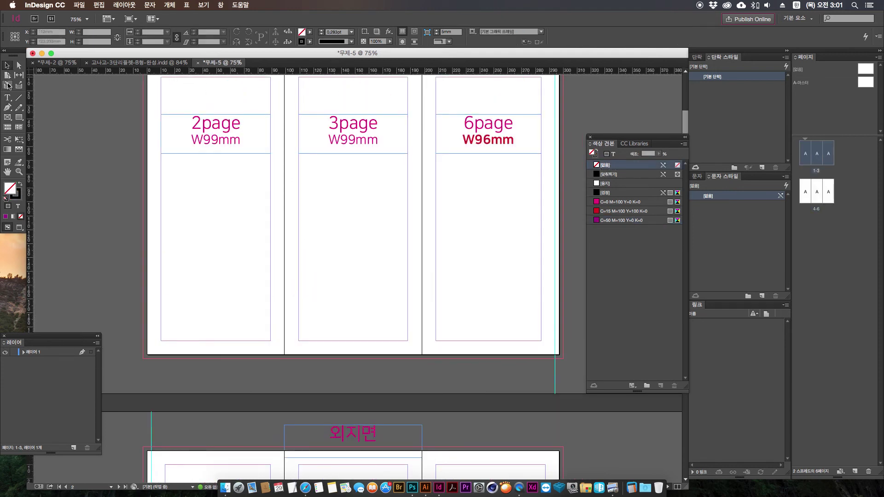
mouse_move(173, 189)
left_mouse_down()
mouse_move(266, 190)
mouse_move(381, 227)
left_mouse_up()
double_click(10, 188)
left_click(415, 215)
left_click(561, 191)
key("super+shift+a")
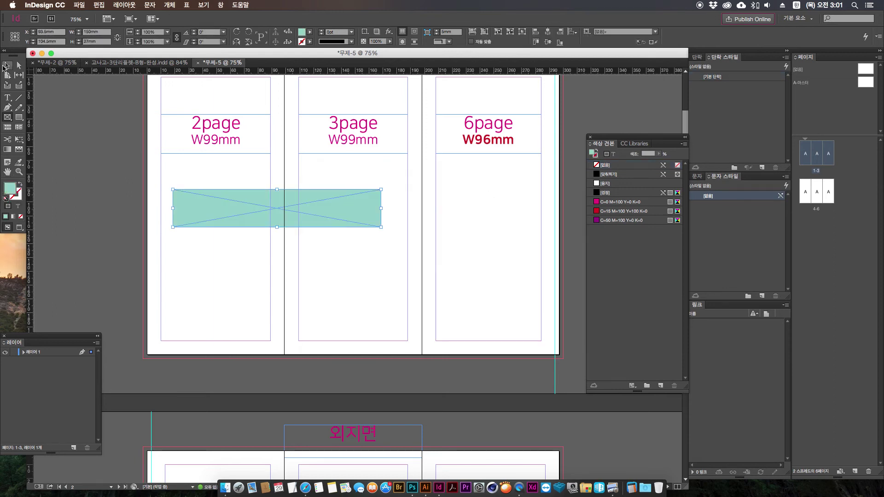
Duplicate the mint frame down across the 3page and 6page panels and fill the copy with the lavender colour 9197c7
mouse_move(456, 246)
left_mouse_down()
mouse_move(468, 256)
mouse_move(458, 251)
left_mouse_up()
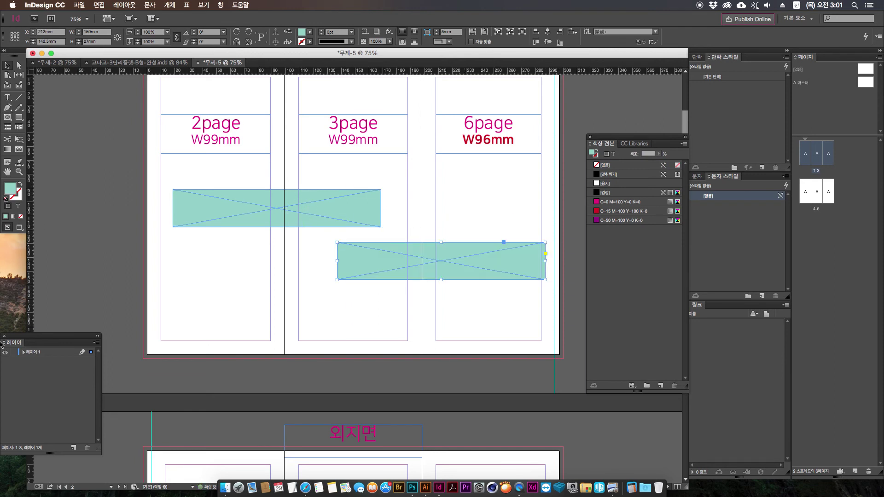
double_click(10, 189)
left_click(420, 258)
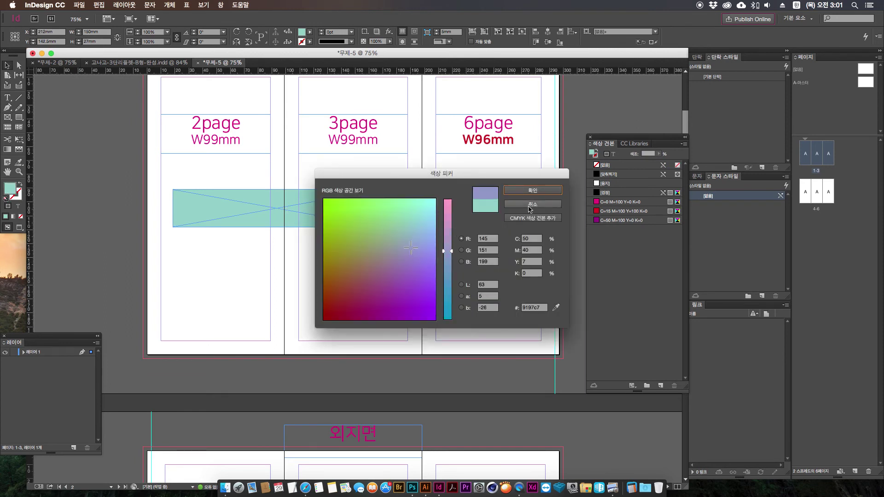
left_click(532, 190)
Draw six rectangular frames of different sizes across the 5page, 6page and 1page panels of the second spread
scroll(396, 330, "down", 10)
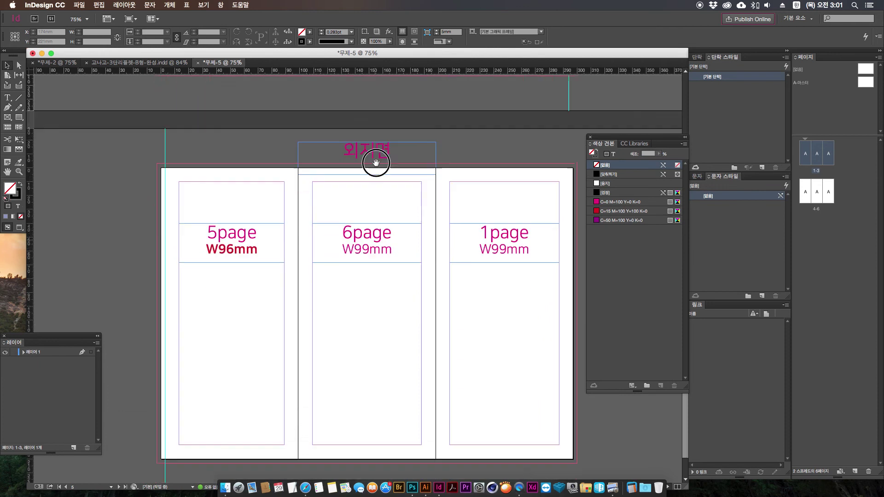
key("super+shift+a")
key("f")
left_click_drag(180, 248, 239, 319)
left_click_drag(259, 284, 304, 319)
left_click_drag(301, 277, 360, 312)
left_click_drag(393, 268, 427, 294)
mouse_move(440, 244)
left_mouse_down()
mouse_move(508, 333)
mouse_move(566, 352)
left_mouse_up()
Fill all six frames on the second spread with a dark maroon colour and deselect them
left_click(6, 62)
left_click_drag(168, 285, 566, 401)
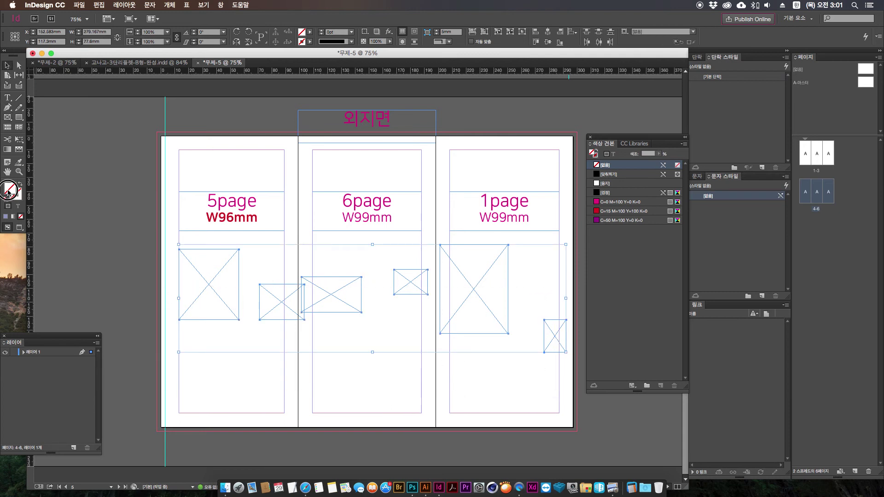
double_click(9, 188)
left_click(360, 294)
key("Return")
left_click(378, 401)
left_click_drag(426, 390, 383, 402)
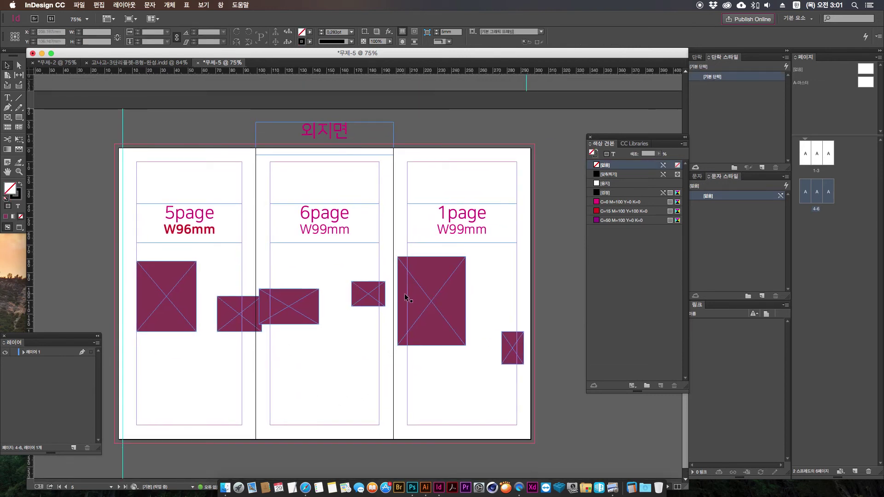
Start exporting the document in the Adobe PDF(인쇄) format under the name "333333"
left_click(79, 5)
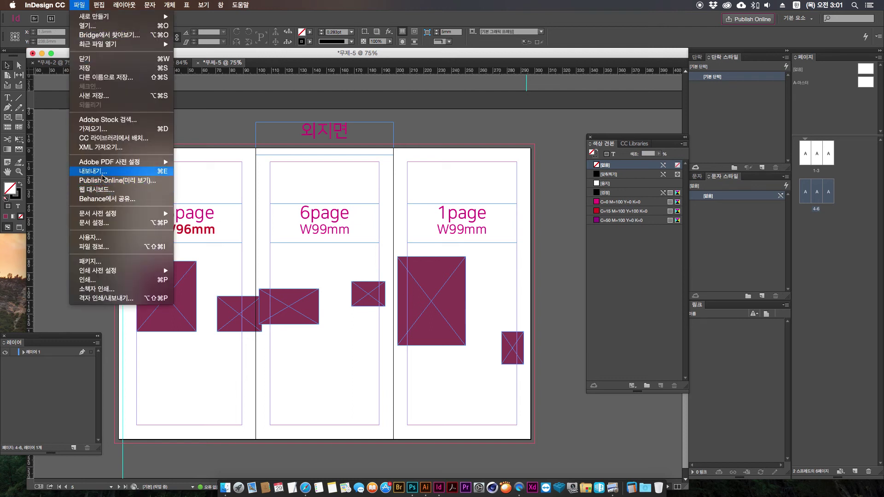
left_click(103, 175)
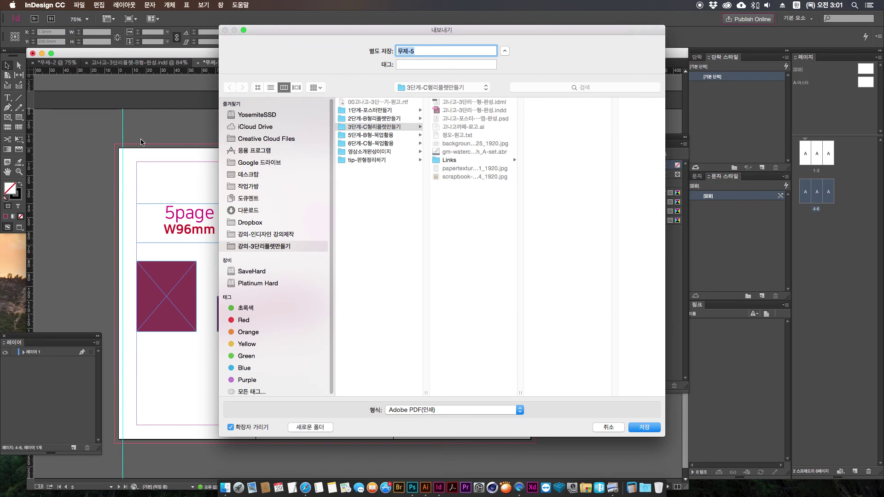
left_click(449, 410)
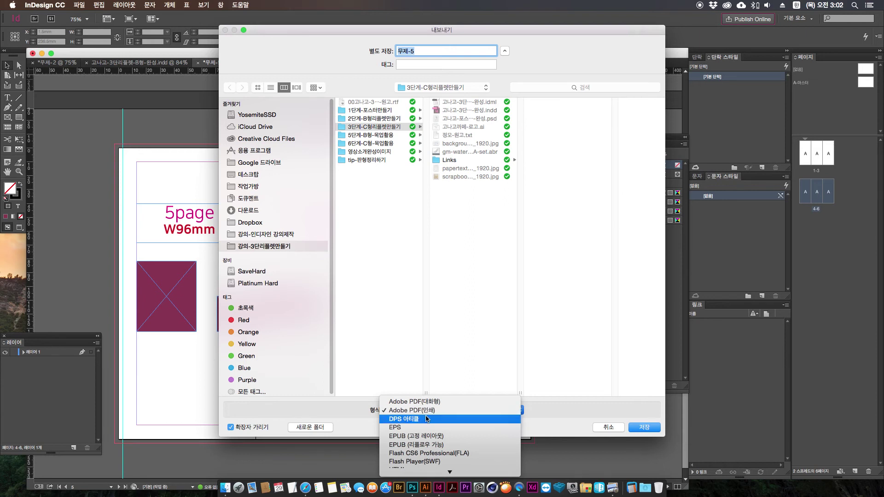
left_click(402, 411)
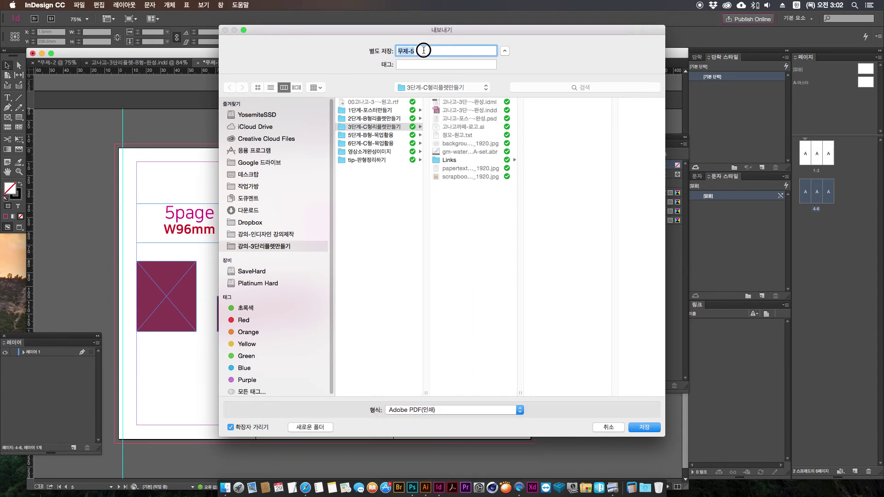
type("333333")
Choose the 고나고03-tip_판형정리하기-인디자인 folder inside 다운로드 as the export location and confirm it
left_click(257, 210)
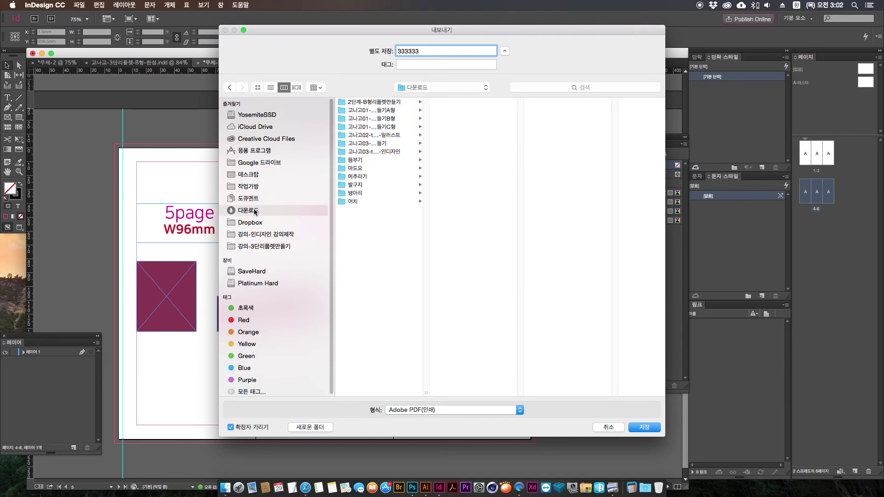
left_click(382, 137)
left_click(375, 144)
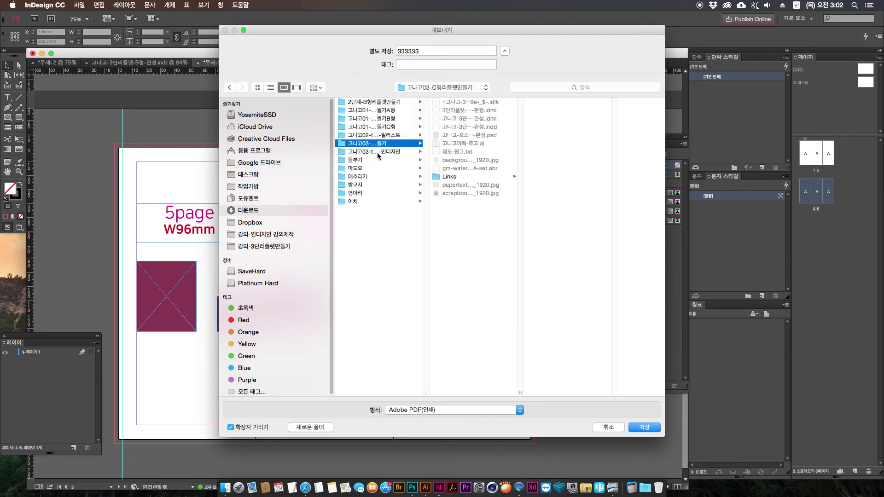
left_click(377, 153)
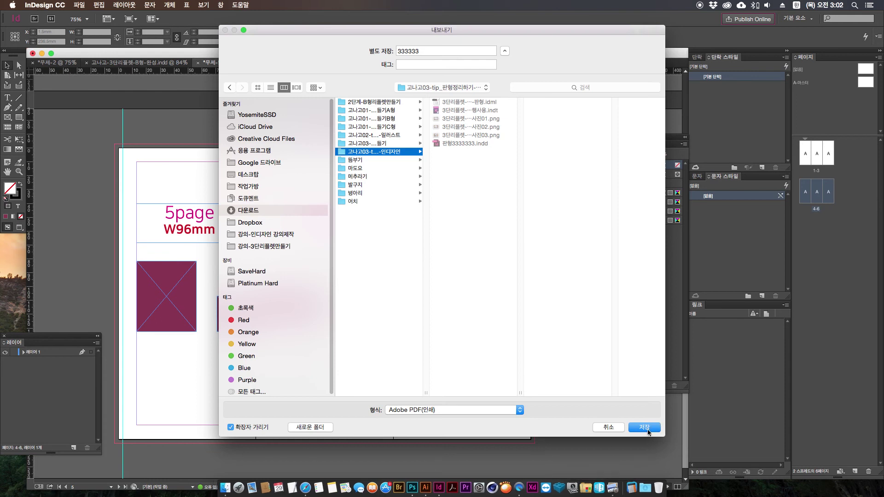
left_click(644, 427)
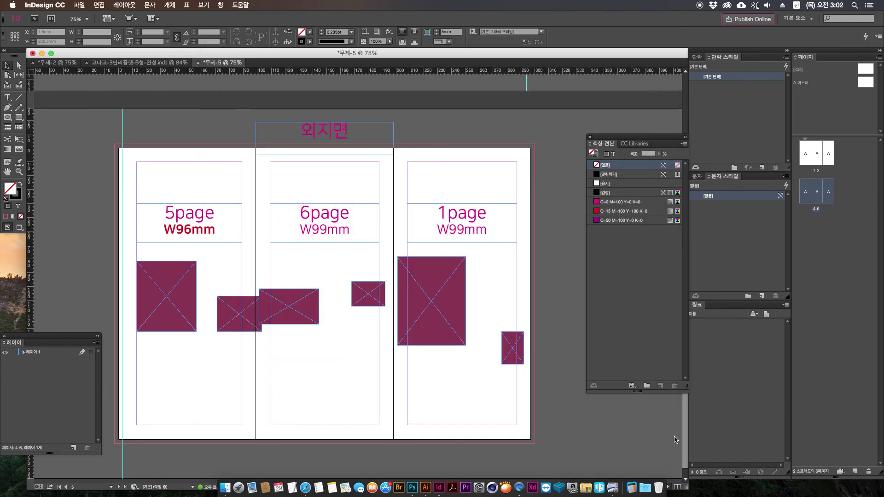
Set the PDF to export as individual pages instead of spreads and export it
left_click_drag(397, 103, 445, 123)
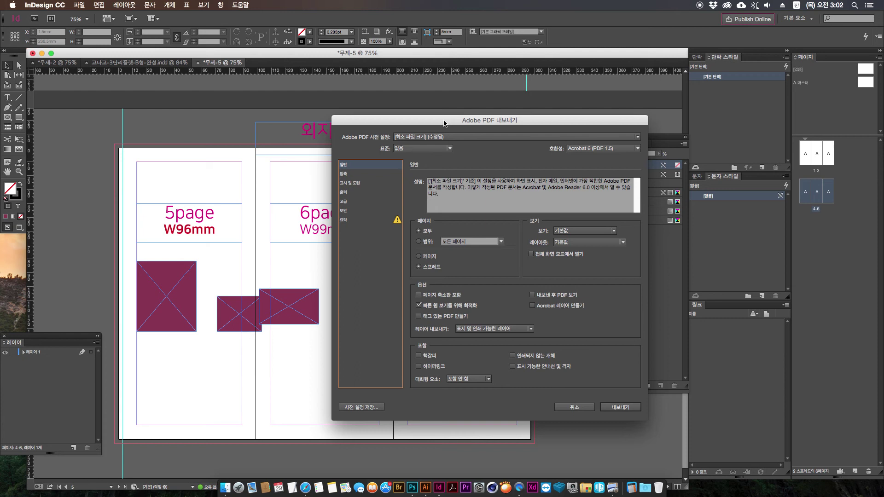
left_click(420, 257)
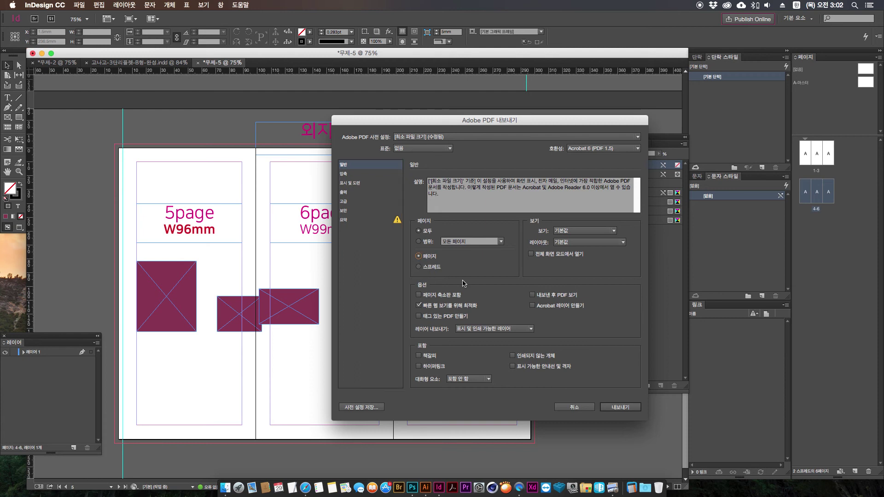
left_click(619, 407)
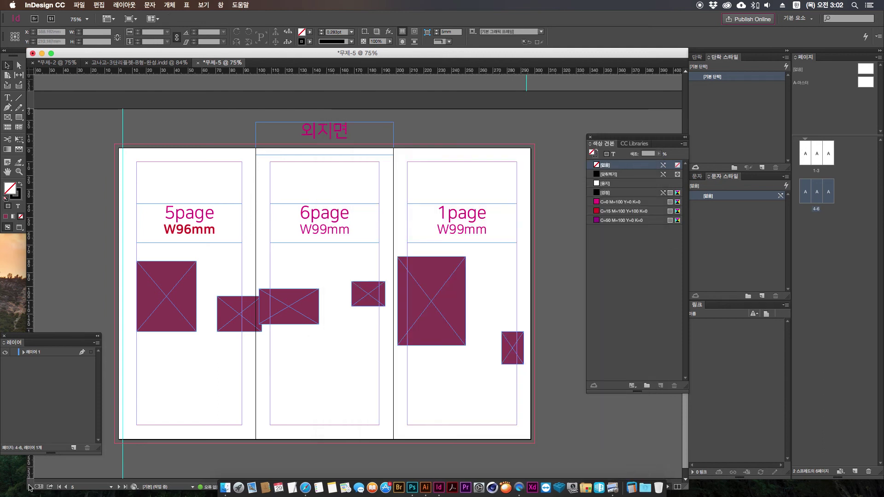
Switch to Finder and preview the exported 333333.pdf
left_click(222, 486)
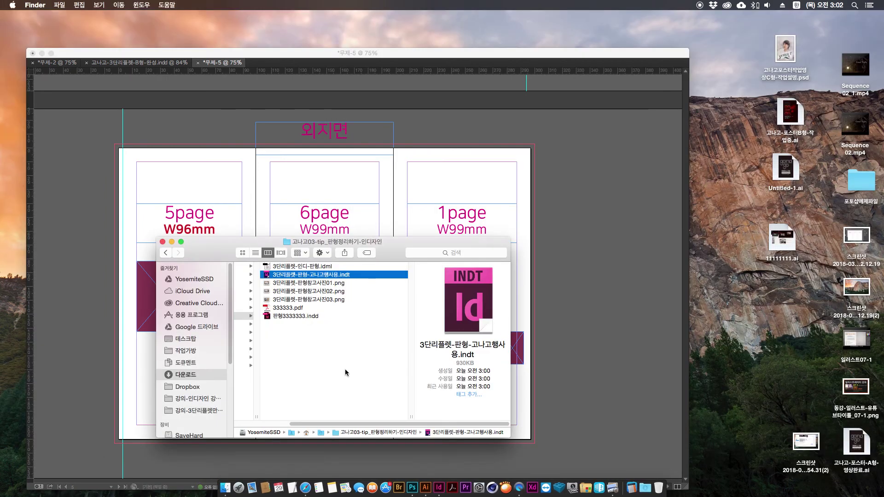
left_click_drag(391, 248, 541, 228)
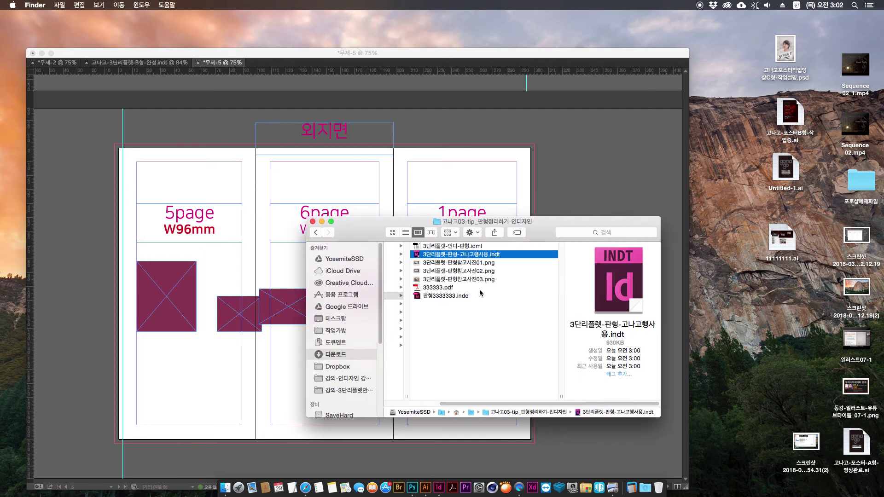
left_click(484, 288)
key("space")
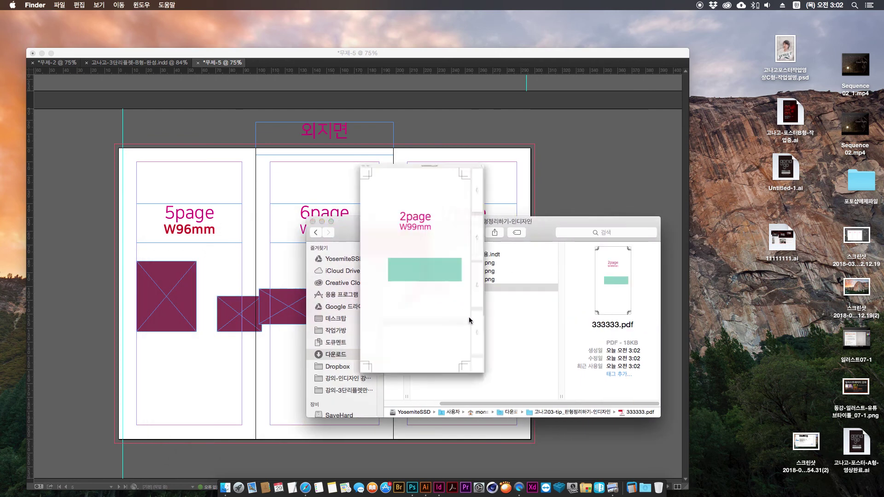
Check how the coloured frames are split across the PDF's individual pages, close the preview, and return to InDesign
left_click(537, 193)
left_click(544, 261)
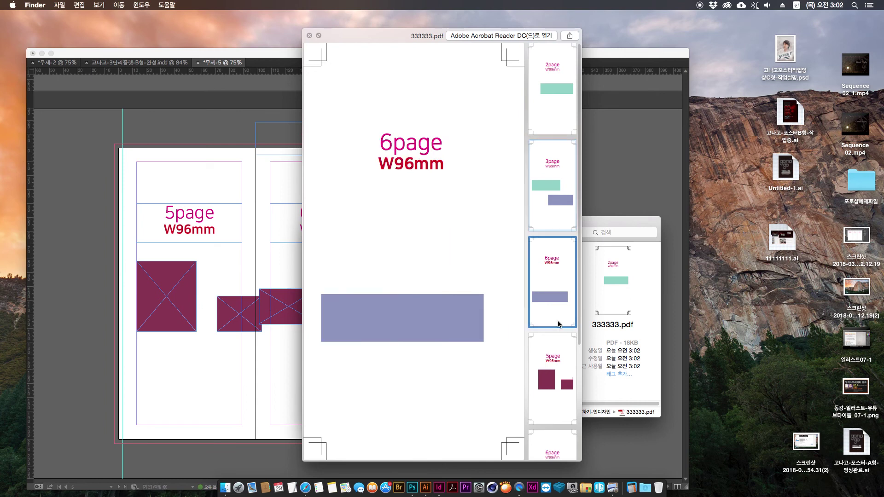
left_click(550, 378)
left_click(552, 444)
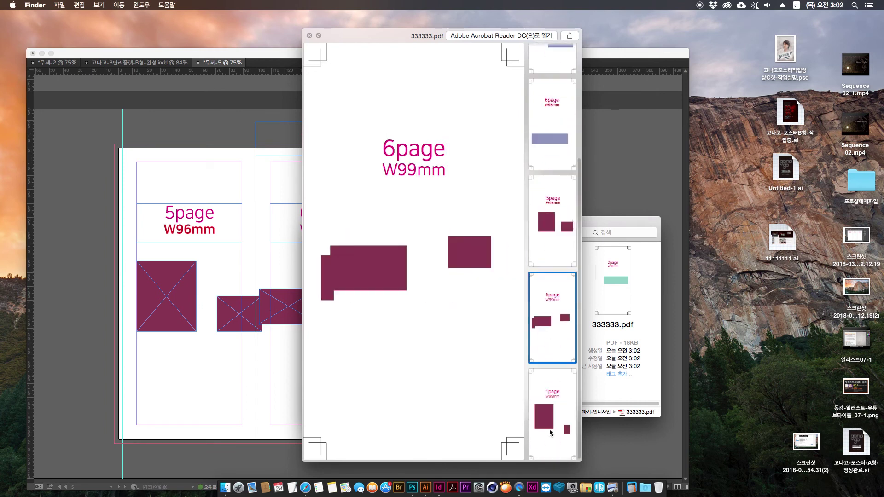
left_click(552, 437)
left_click(540, 293)
left_click(545, 221)
left_click(556, 70)
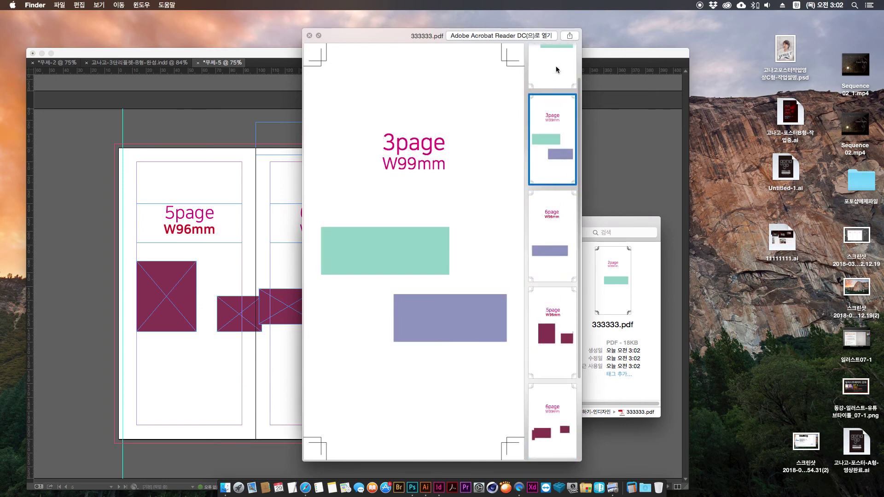
left_click(310, 37)
left_click(387, 159)
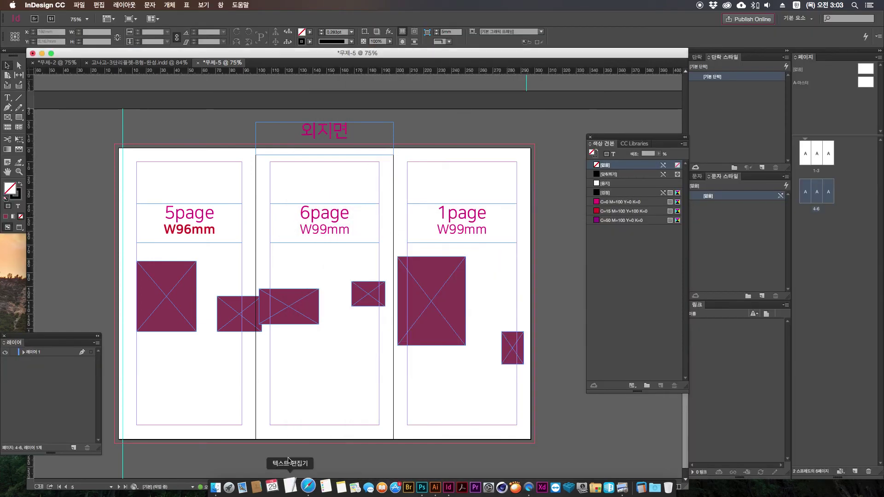
Start a PDF export of the document under the file name 3333332 in the same folder
left_click(79, 5)
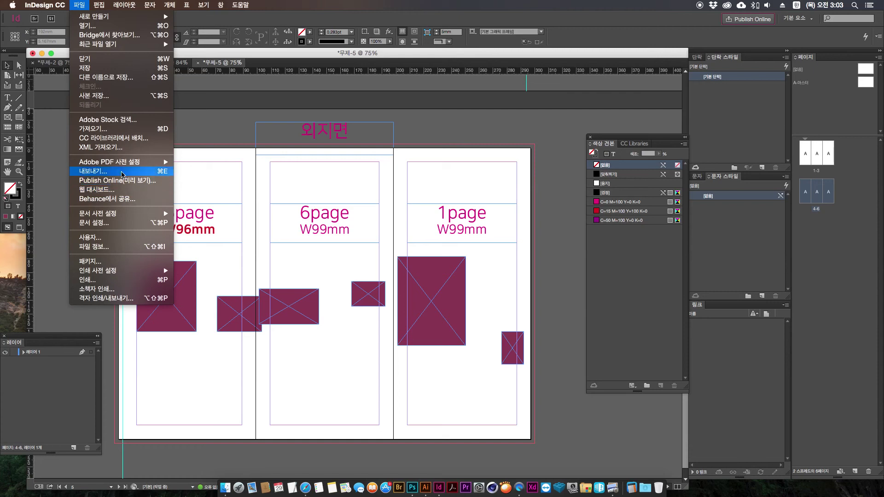
left_click(122, 171)
left_click(322, 210)
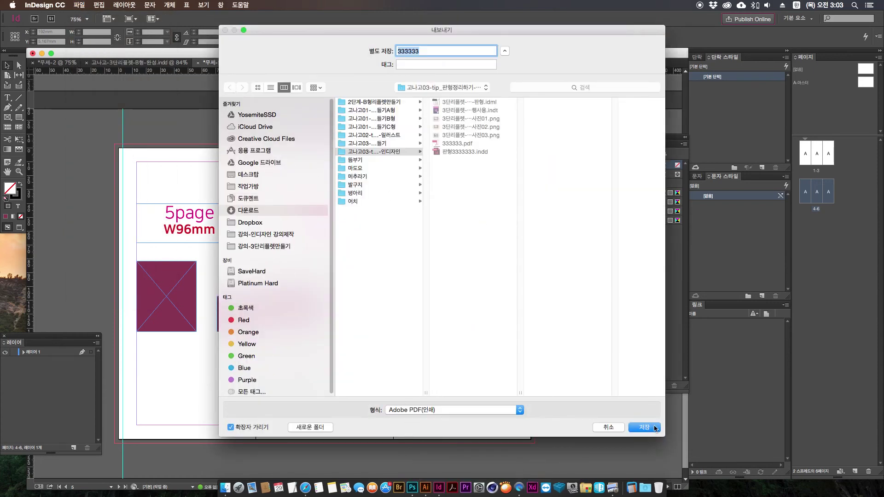
left_click(440, 54)
type("2")
left_click(658, 424)
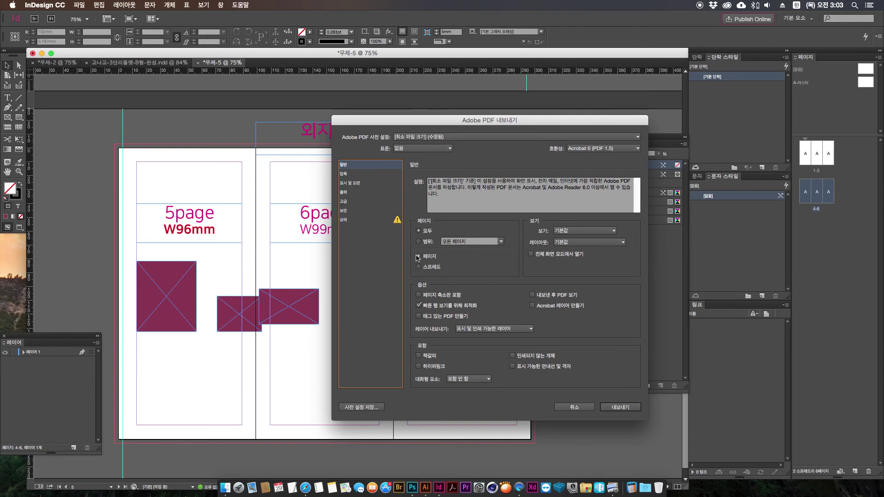
Set the PDF to export as spreads and go through the crop mark and bleed mark options
left_click(418, 266)
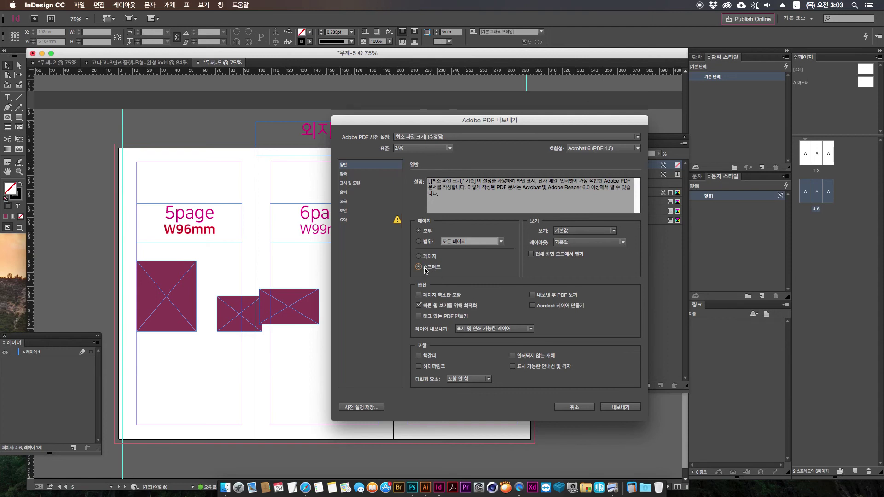
left_click(362, 174)
left_click(360, 182)
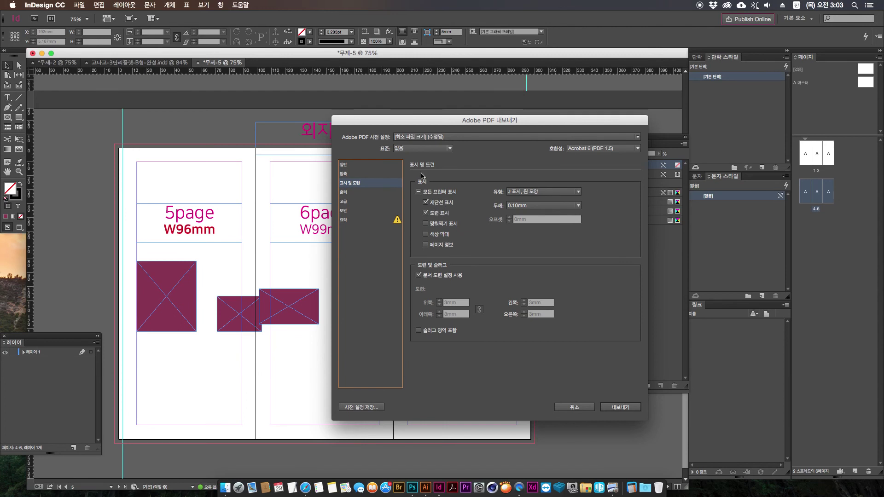
left_click(419, 191)
left_click(425, 202)
left_click(425, 213)
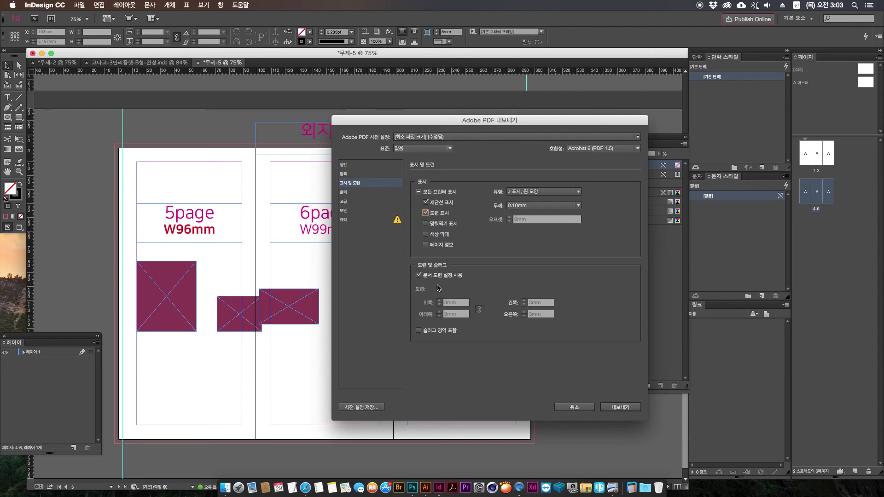
Stop using the document's bleed settings and set the export bleed to 5 mm on all sides
left_click_drag(422, 123, 395, 122)
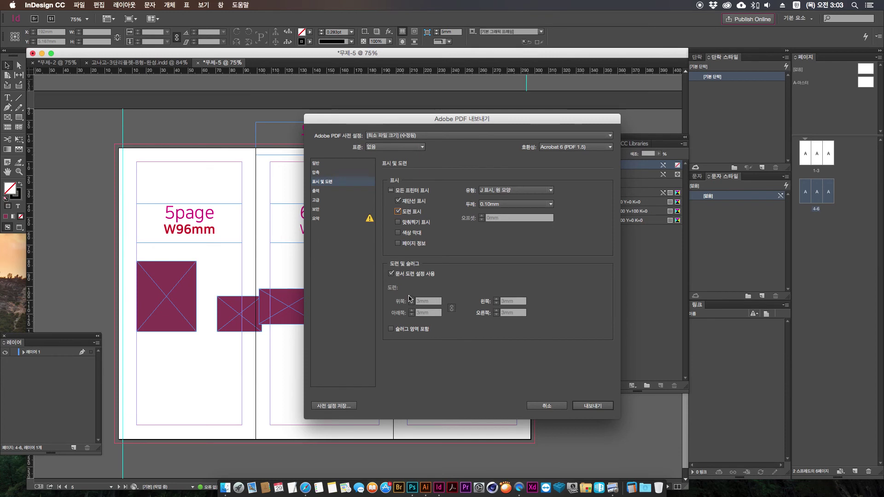
left_click(391, 273)
double_click(423, 301)
type("5")
key("Tab")
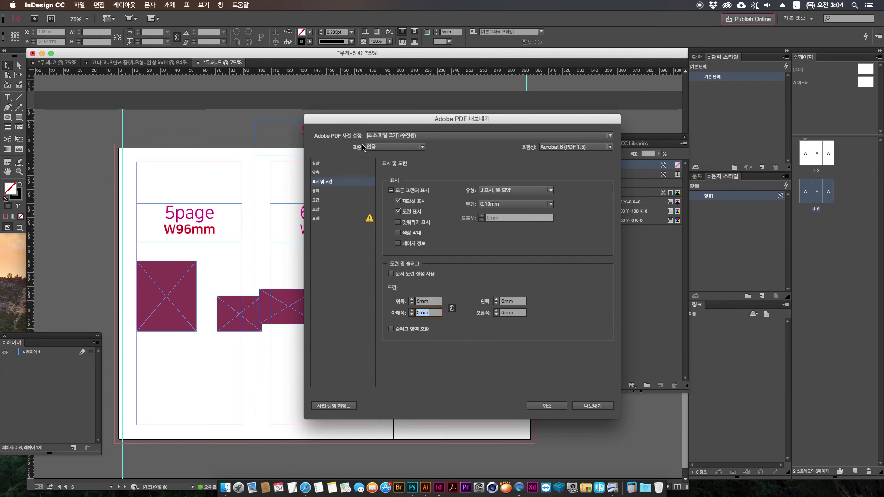
Choose the [고품질 인쇄] PDF preset and turn on crop marks and bleed marks
left_click(395, 136)
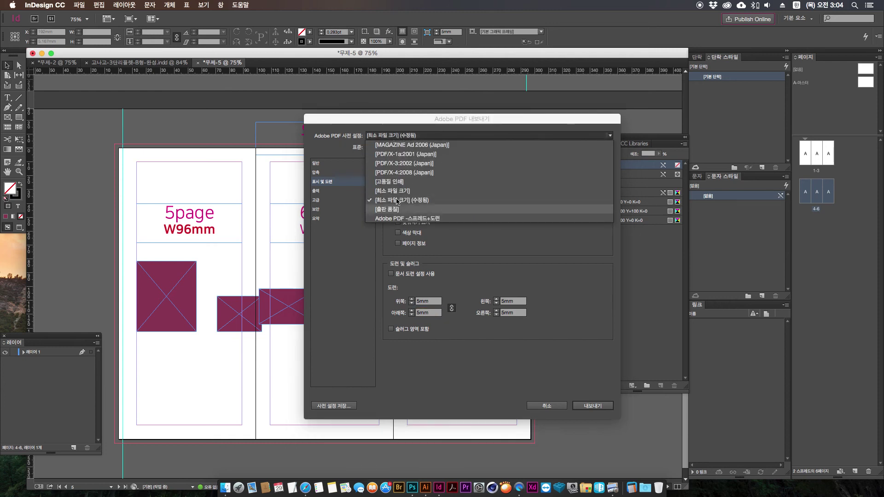
left_click(399, 182)
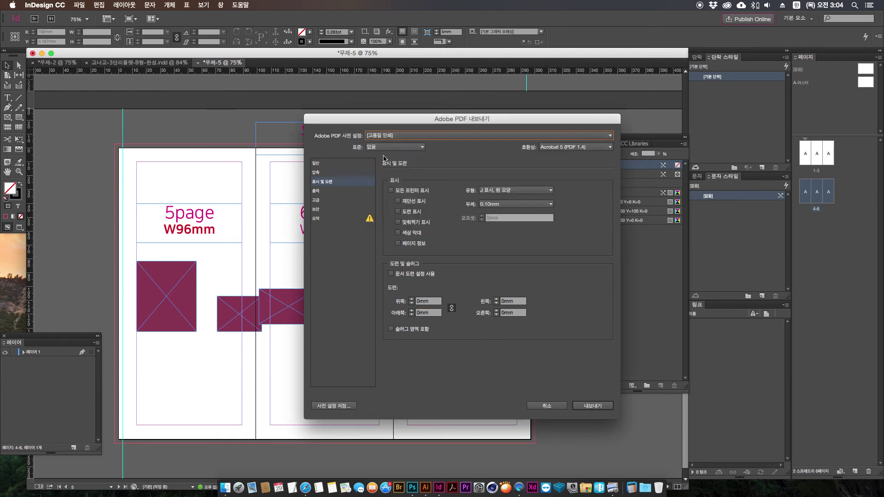
left_click(322, 163)
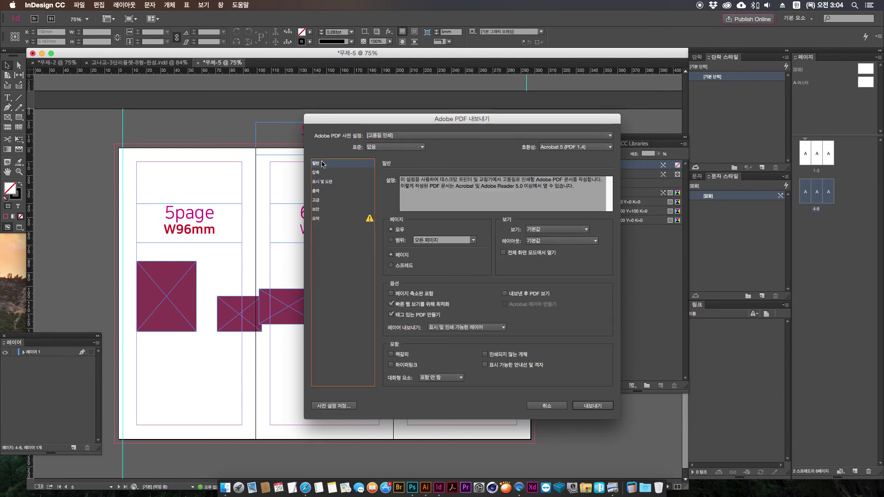
left_click(322, 173)
left_click(322, 181)
left_click(409, 201)
left_click(411, 212)
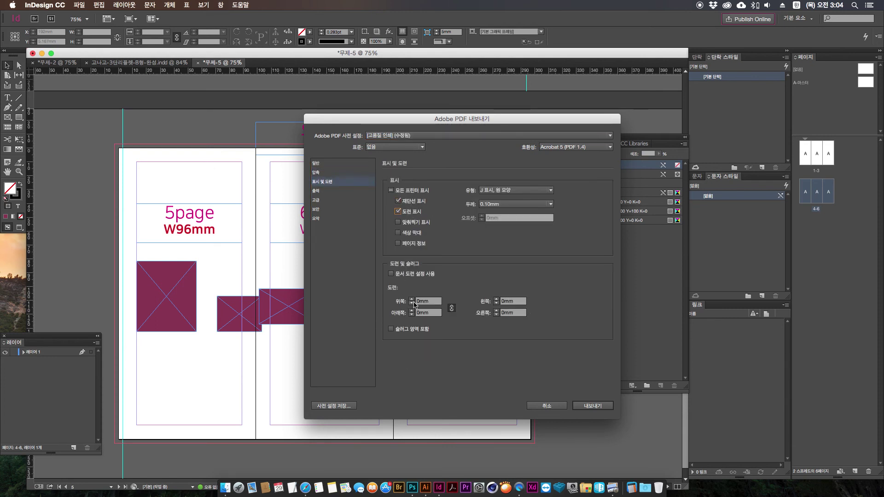
Set the bleed to 5 mm on all sides and export the PDF as spreads
left_click_drag(430, 301, 406, 302)
type("5")
key("Tab")
left_click(328, 165)
left_click(391, 265)
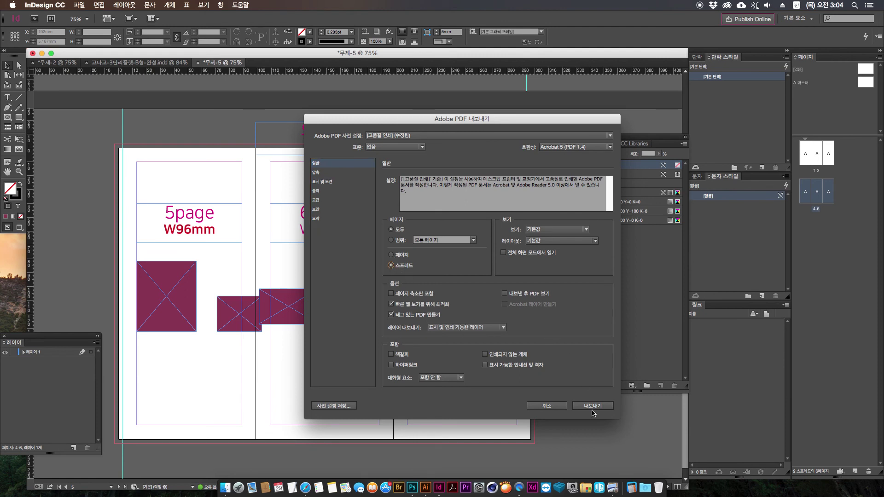
left_click(594, 407)
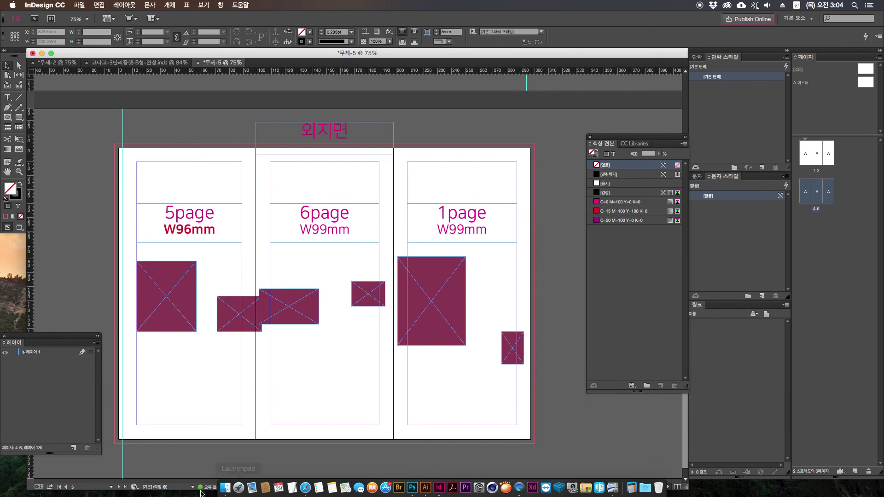
Switch to Finder and preview the exported 3333332.pdf
left_click(225, 488)
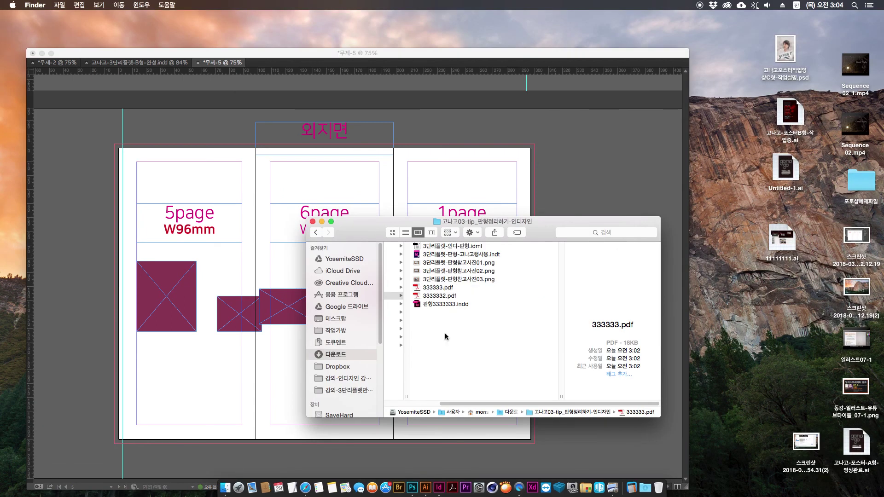
left_click(499, 296)
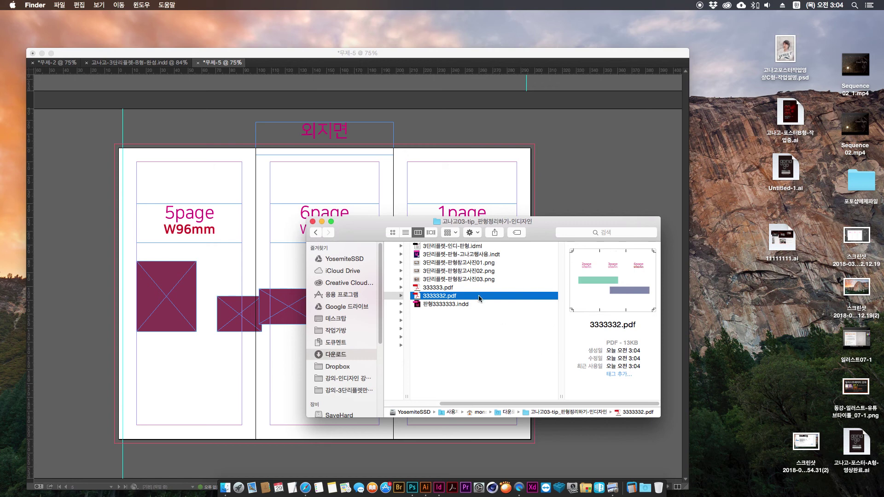
key("space")
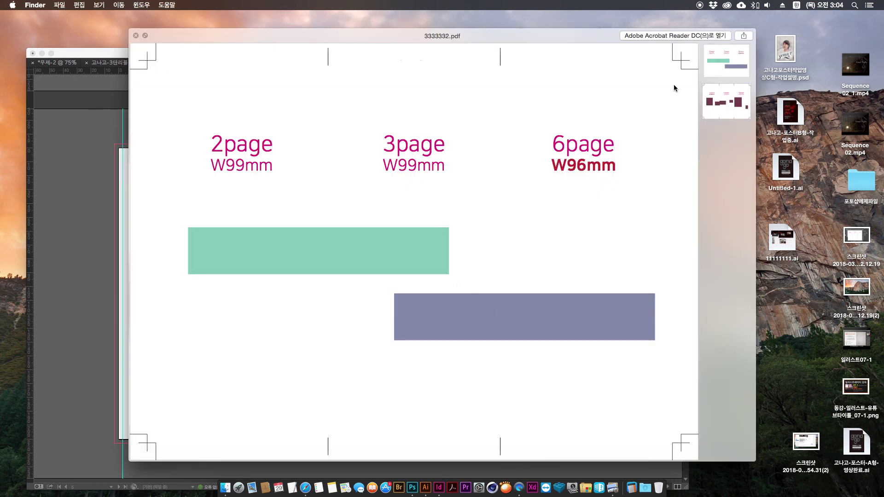
Check both spreads of the PDF with their fold, crop and bleed marks, close the preview, and return to InDesign
left_click(738, 105)
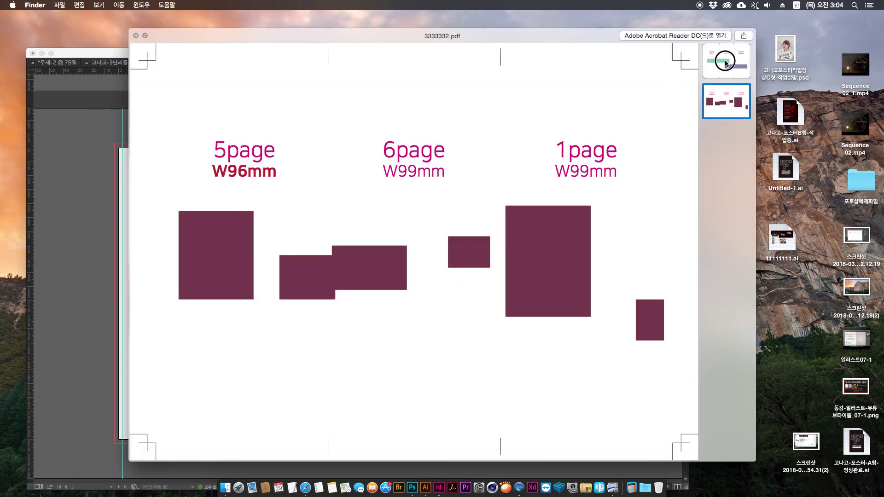
left_click(726, 64)
left_click(724, 104)
left_click(731, 58)
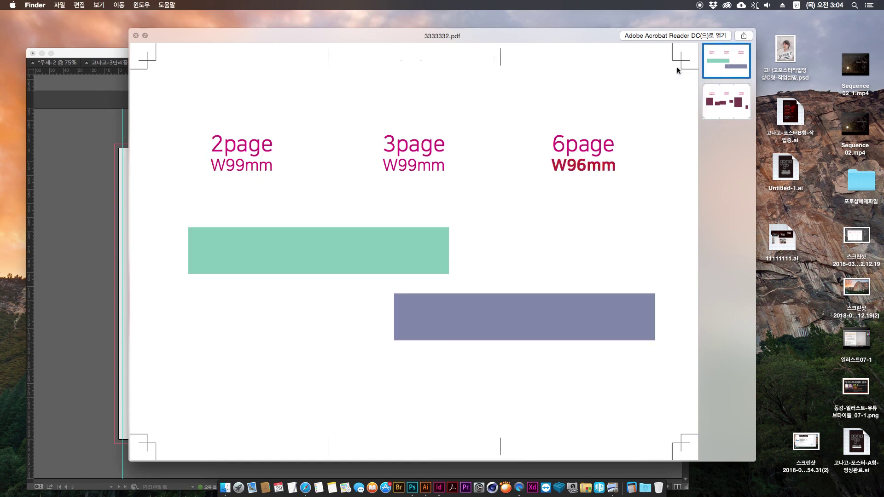
left_click(721, 107)
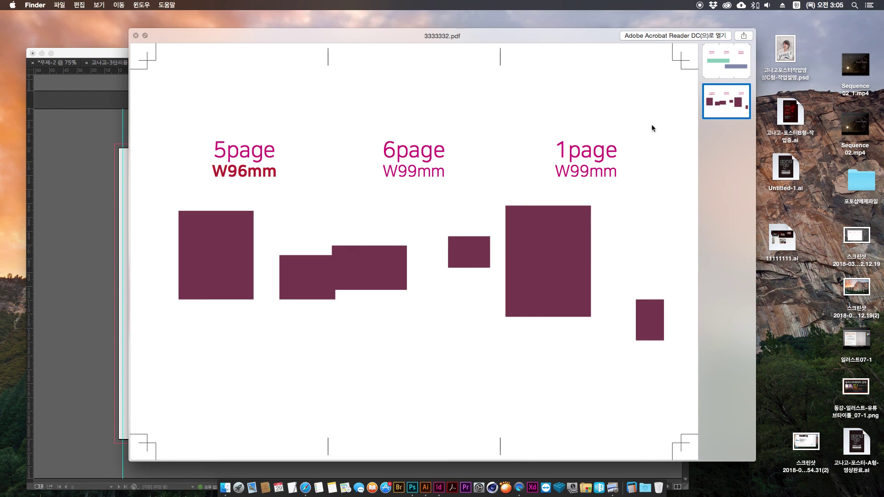
left_click(136, 36)
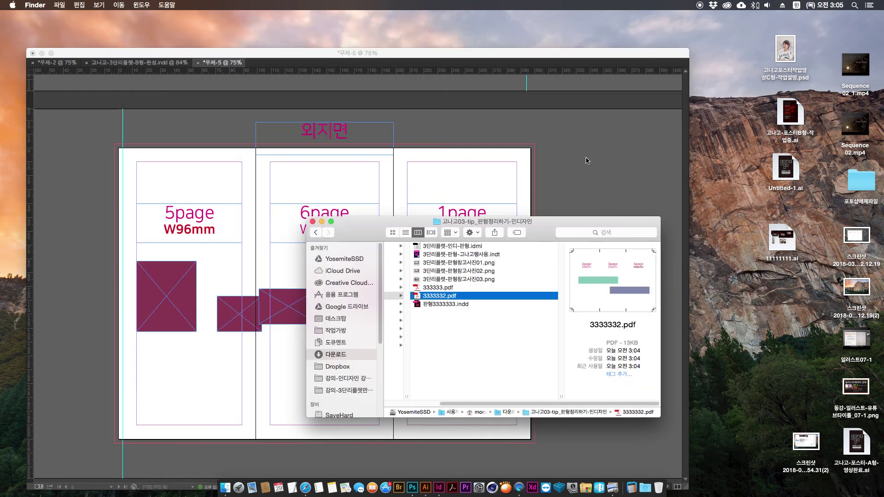
left_click(516, 172)
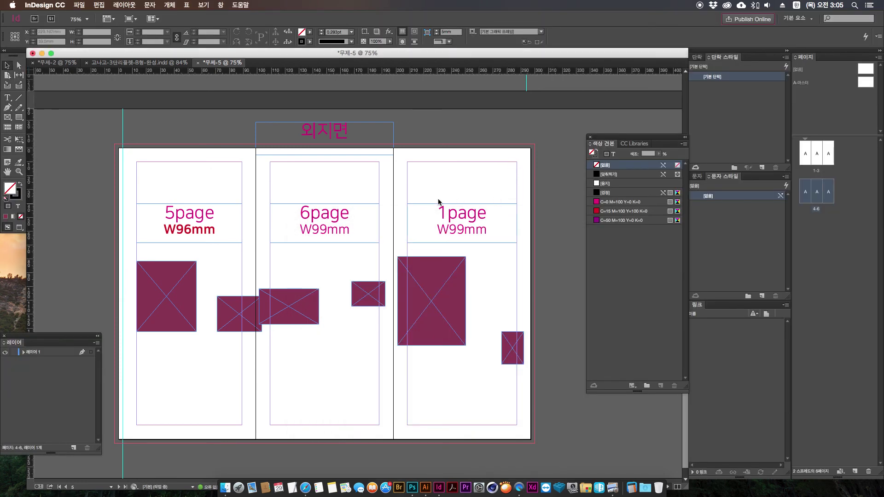
Move the smallest maroon frame up beneath the 1page label and delete the large maroon frame on that page
left_click_drag(441, 175, 420, 312)
left_click_drag(409, 222, 389, 97)
left_click_drag(373, 237, 370, 220)
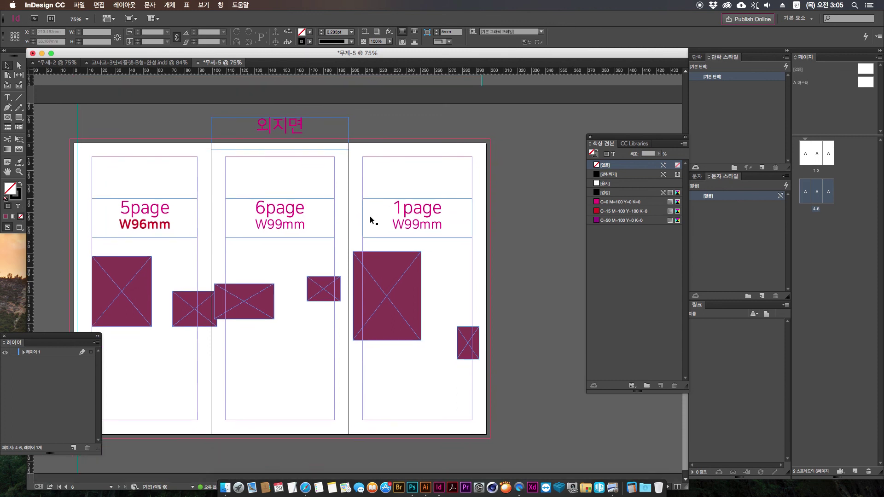
key("super+equal")
key("super+equal")
scroll(424, 236, "right", 3)
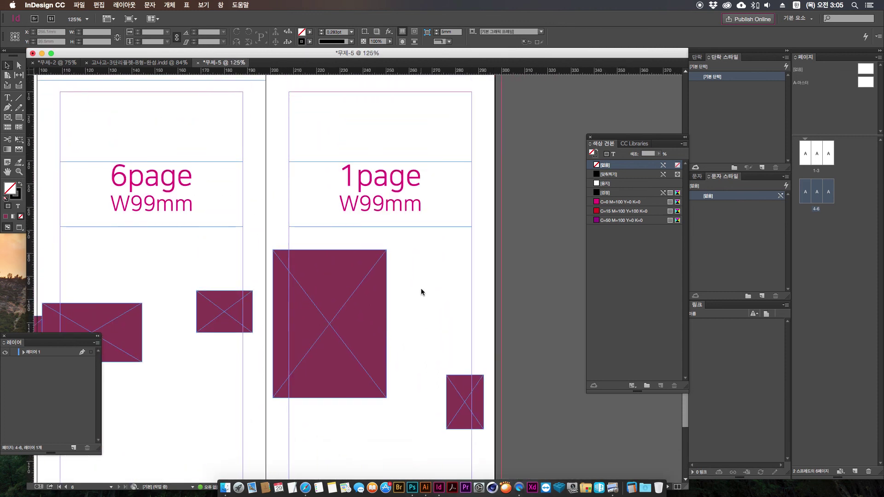
left_click_drag(475, 408, 360, 293)
left_click(336, 329)
key("BackSpace")
Draw an empty rectangle frame about 47 by 41 mm below the small maroon frame on the 1page panel
left_click(7, 118)
left_click_drag(352, 332, 460, 427)
left_click(7, 65)
left_click_drag(328, 198, 294, 258)
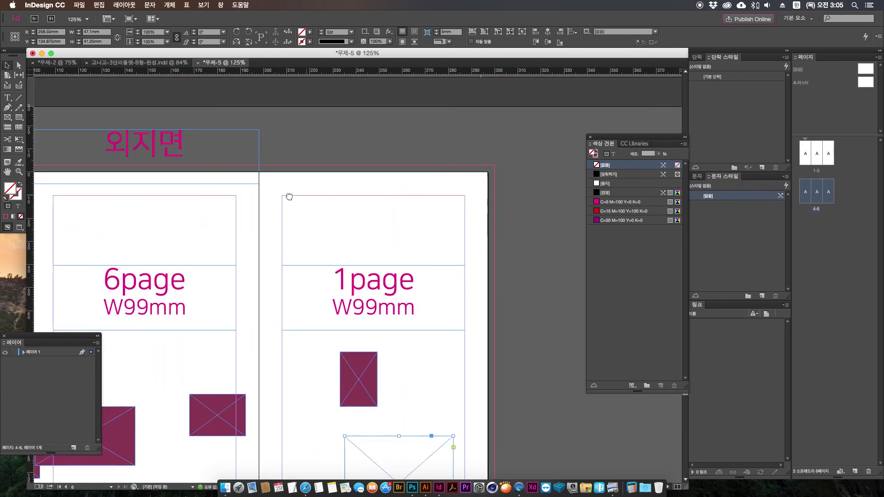
Draw an empty rectangle frame about 98 by 12 mm on the pasteboard above the 1page panel, matching its width
left_click(7, 117)
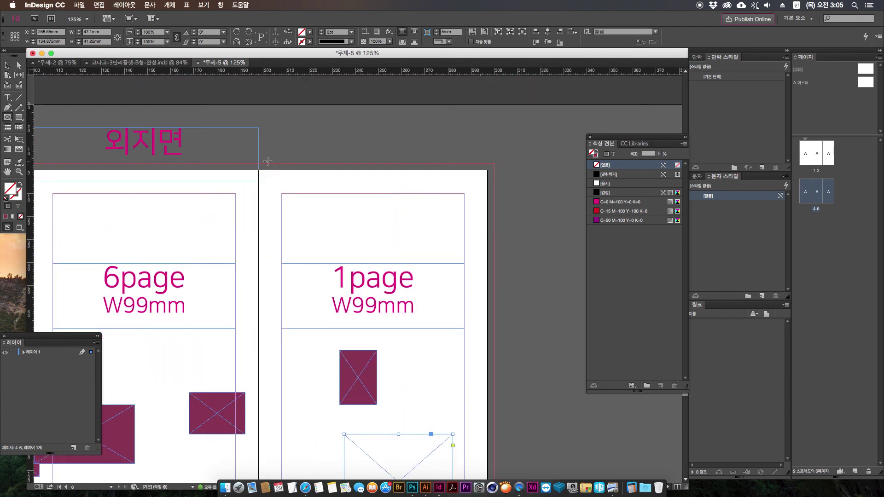
left_click_drag(258, 155, 389, 131)
left_click_drag(487, 127, 486, 126)
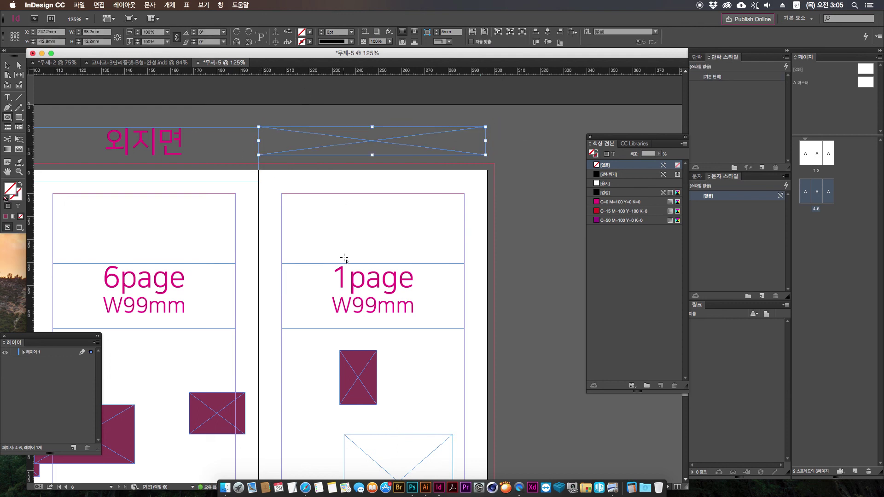
Try aligning the small maroon frame and the empty frame on the 1page panel by horizontal centers, relative to the selection
left_click_drag(479, 201, 479, 198)
scroll(480, 198, "down", 5)
left_click_drag(487, 236, 313, 414)
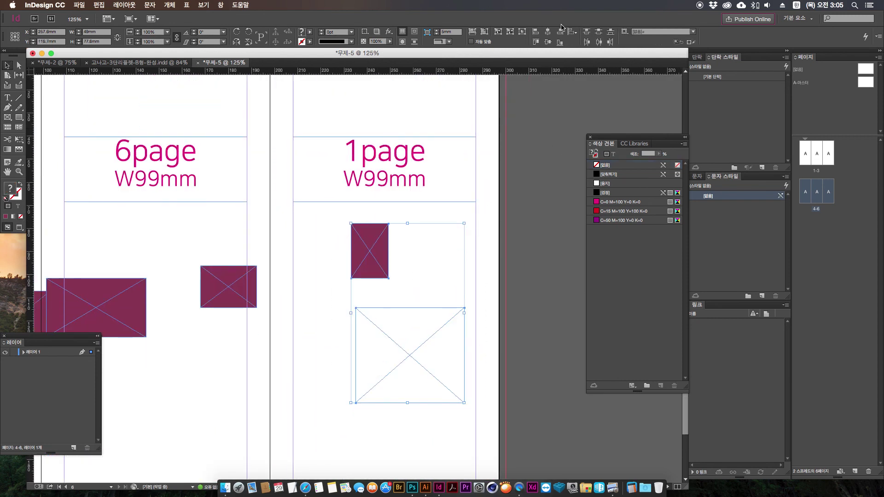
left_click_drag(428, 251, 309, 396)
left_click(572, 33)
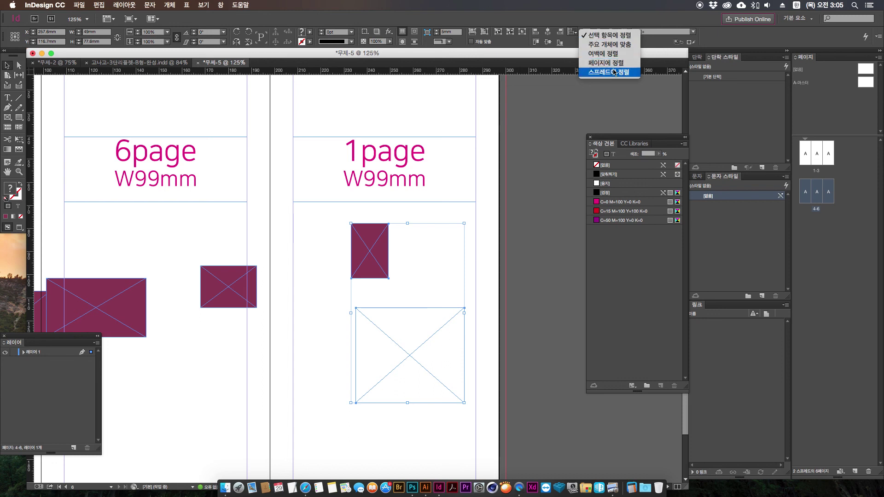
left_click(601, 37)
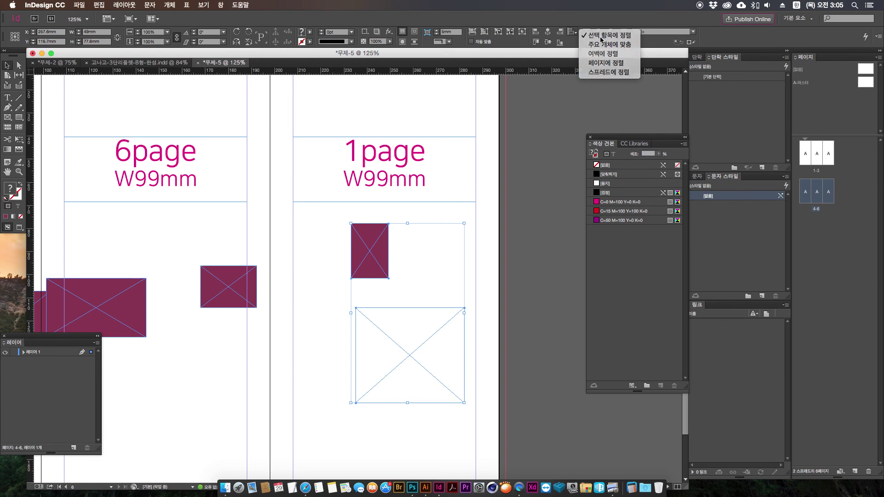
left_click(547, 32)
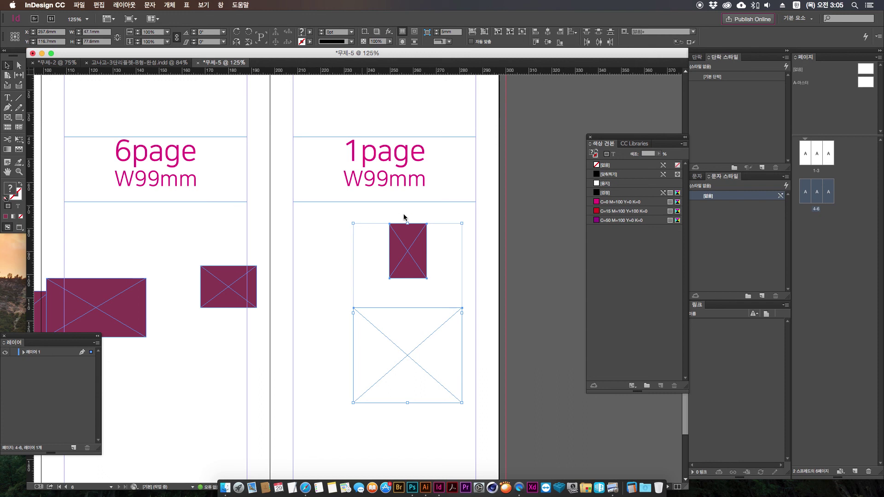
left_click(561, 34)
Align both selected frames to the horizontal center of the page, using alignment relative to the page, and deselect them
left_click(571, 32)
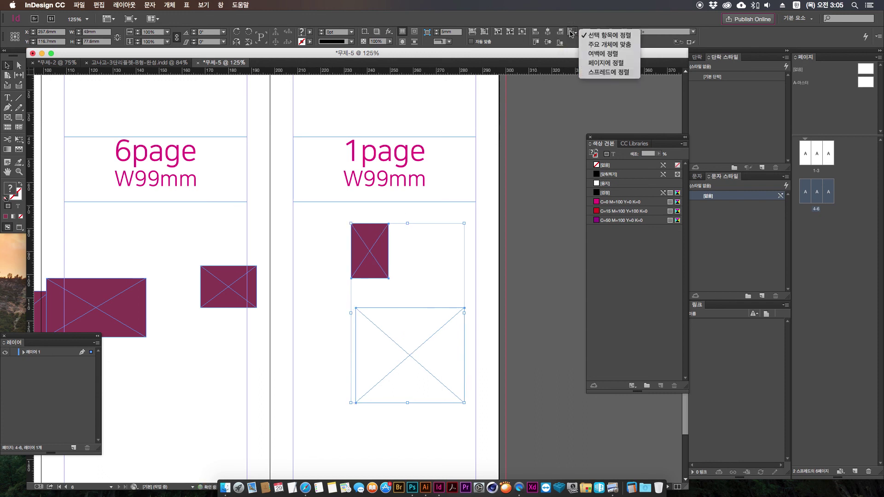
left_click(611, 63)
key("super+minus")
key("super+minus")
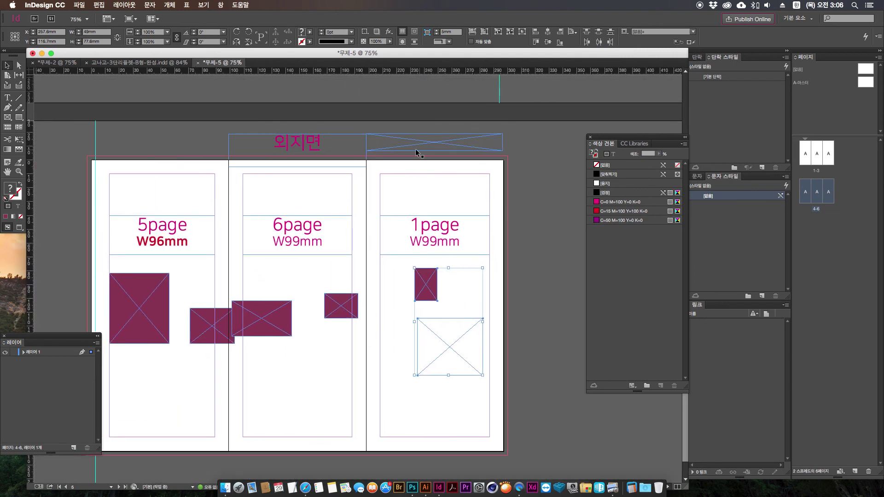
left_click(547, 32)
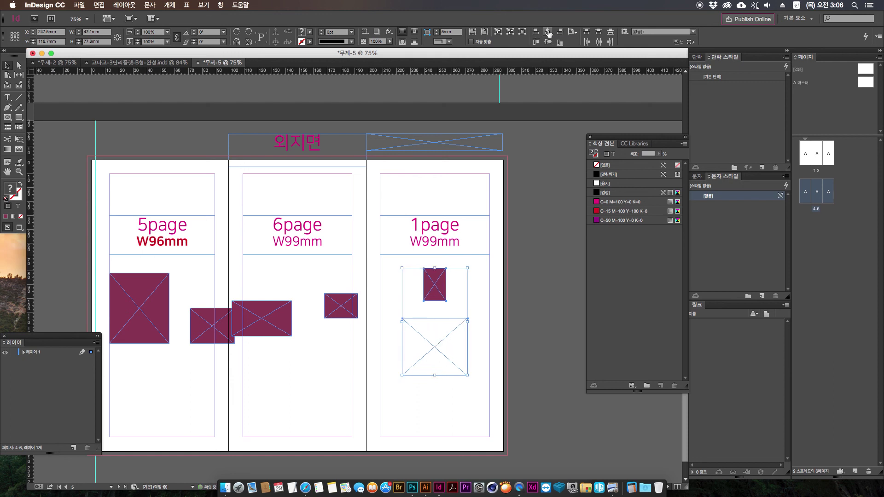
left_click(513, 349)
left_click_drag(432, 148, 413, 280)
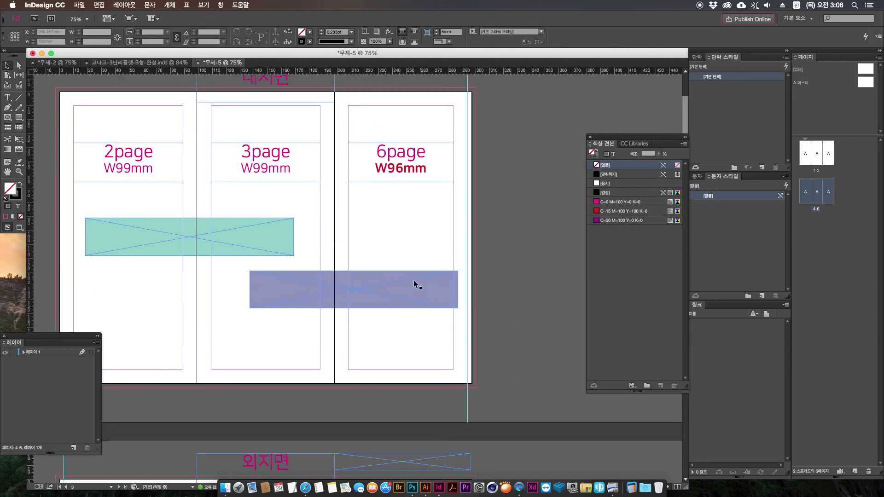
Shrink the purple frame to about 35 by 27 mm and move it below the heading on the 6page panel
left_click(413, 279)
left_click_drag(369, 299, 409, 290)
key("super+equal")
left_click_drag(340, 272, 414, 350)
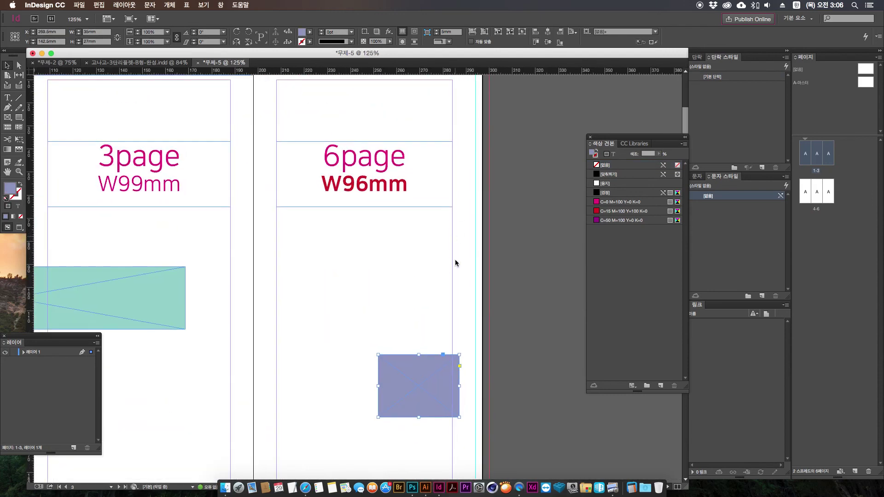
left_click_drag(431, 386, 367, 279)
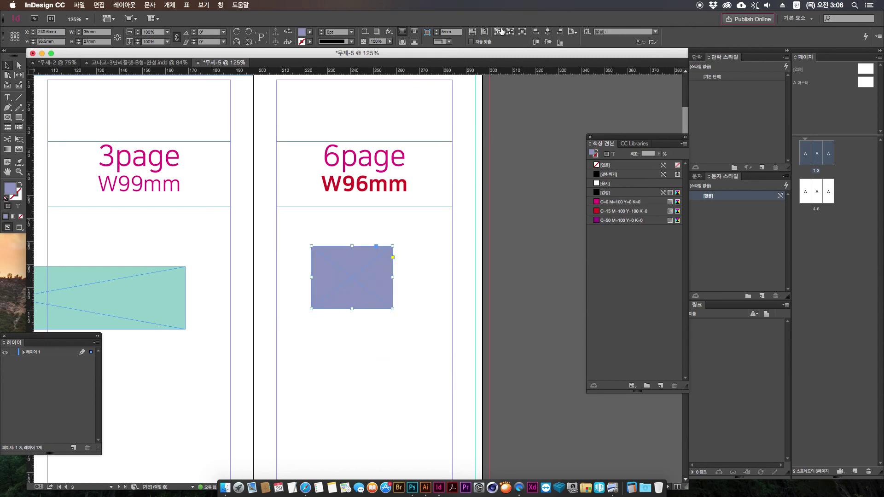
Align the purple frame to the horizontal center of the 6page panel, relative to the page
left_click(572, 33)
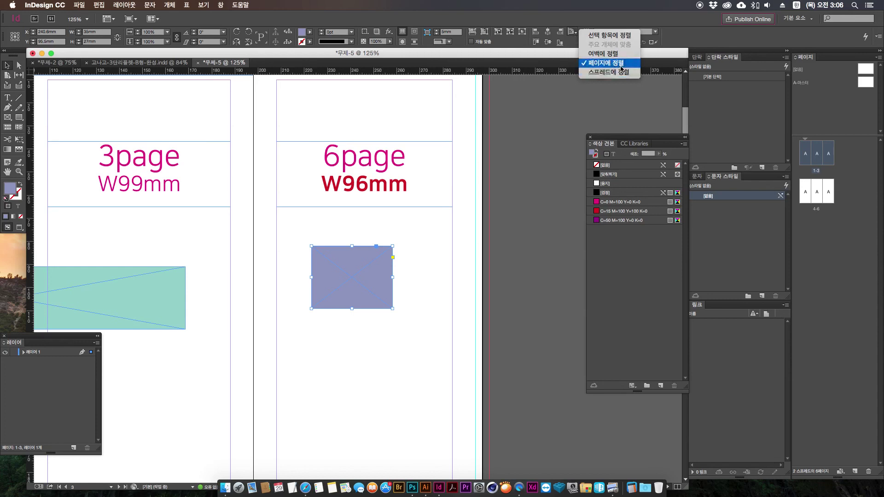
left_click(616, 64)
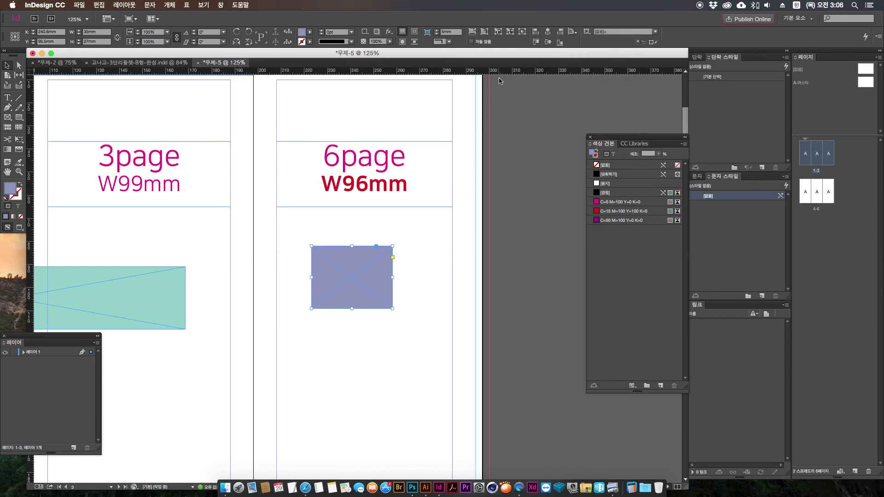
left_click(547, 31)
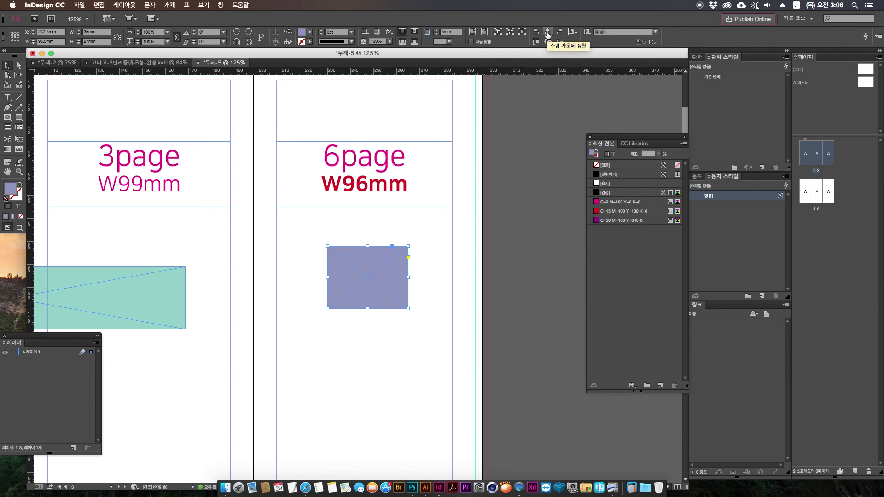
Duplicate the purple frame below the original, align the copy by horizontal center relative to the margins, and deselect it
left_click_drag(382, 282, 348, 370)
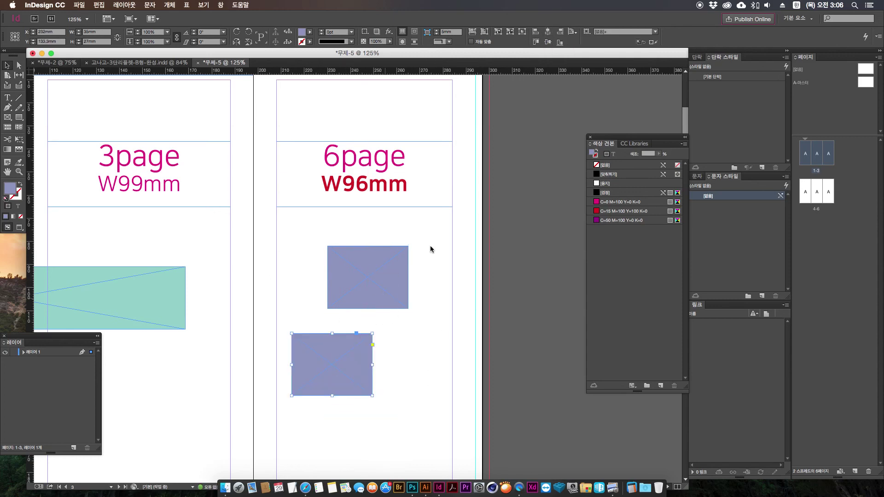
left_click(575, 31)
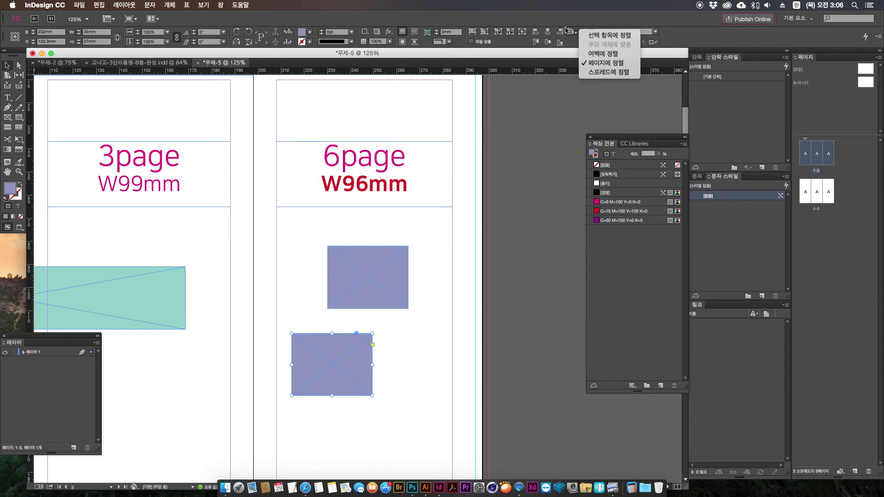
left_click(600, 55)
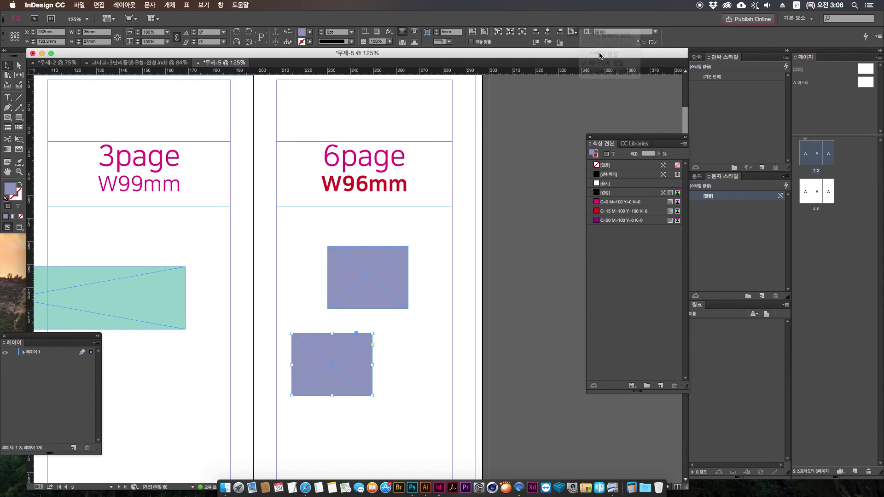
left_click(573, 31)
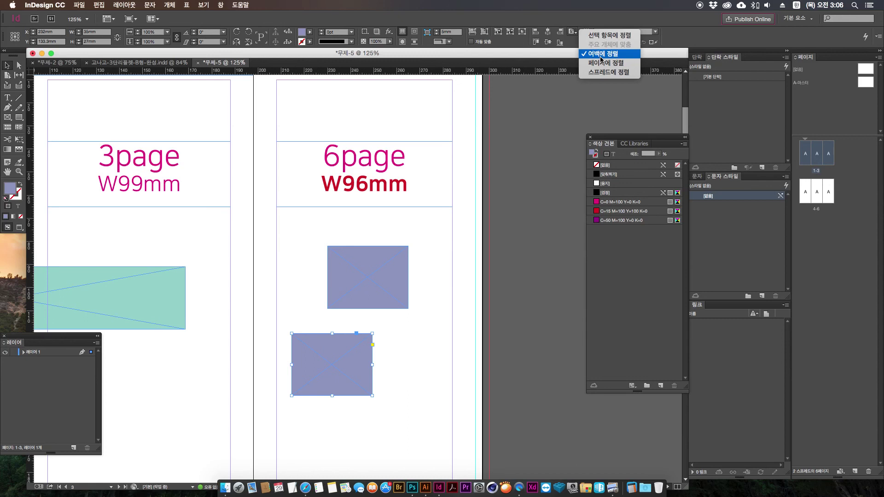
left_click(548, 32)
left_click(548, 32)
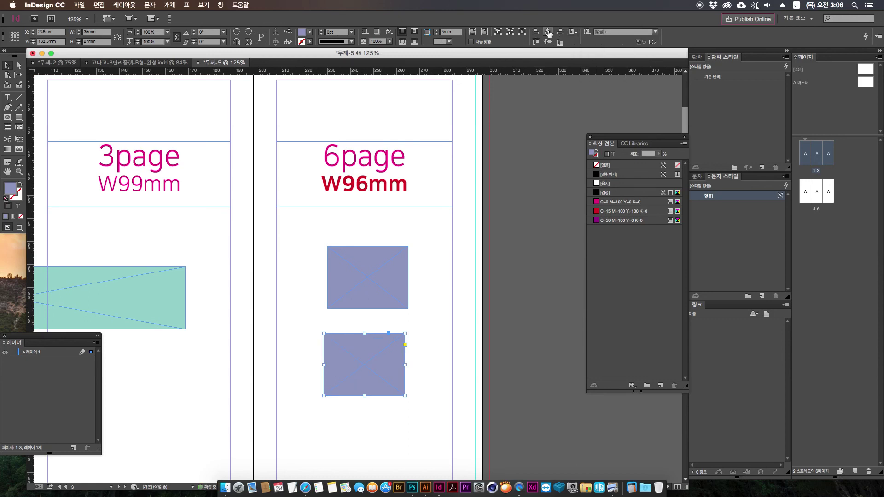
left_click(375, 400)
left_click(363, 368)
left_click(424, 397)
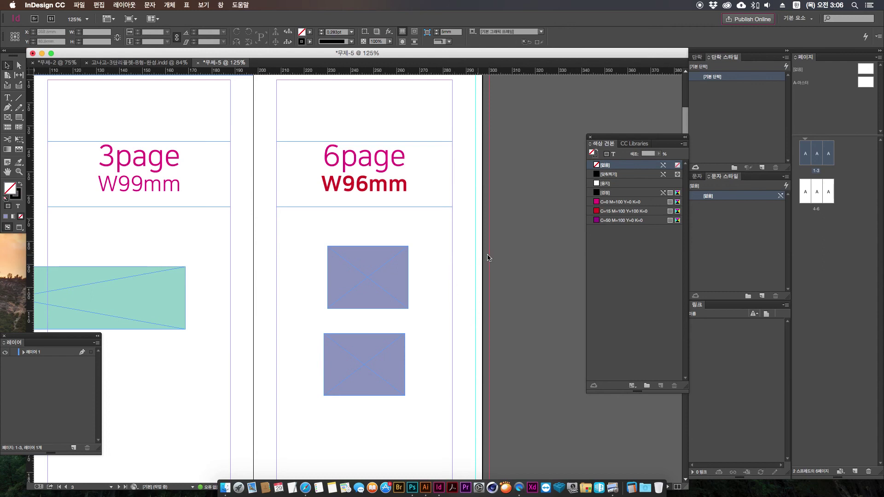
Delete the green frame and both purple frames from the inner spread
scroll(346, 376, "left", 3)
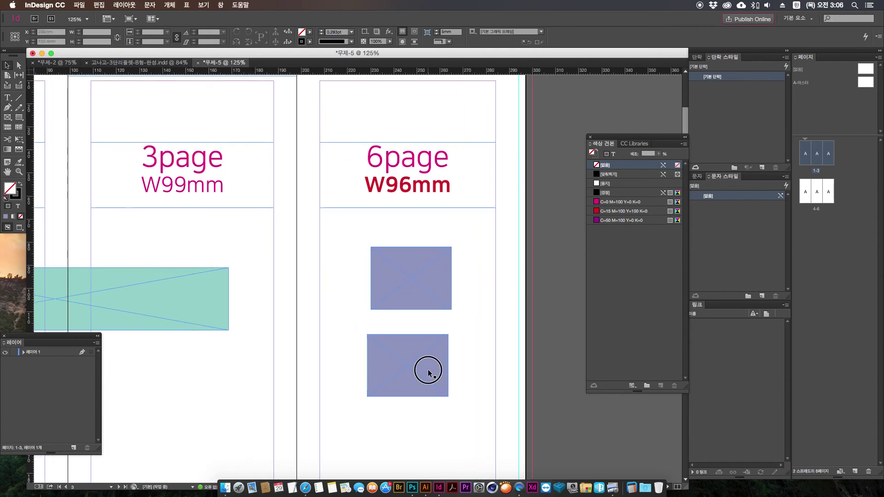
left_click(411, 376)
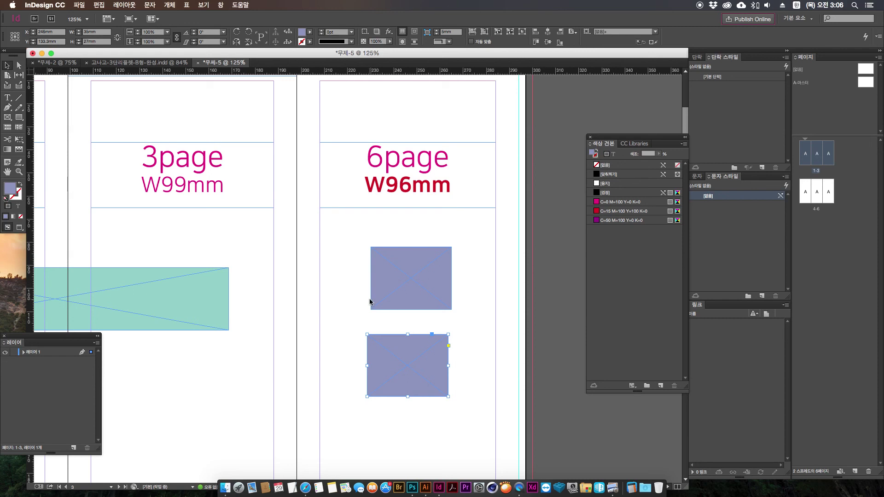
key("super+minus")
scroll(313, 293, "left", 5)
scroll(313, 293, "up", 2)
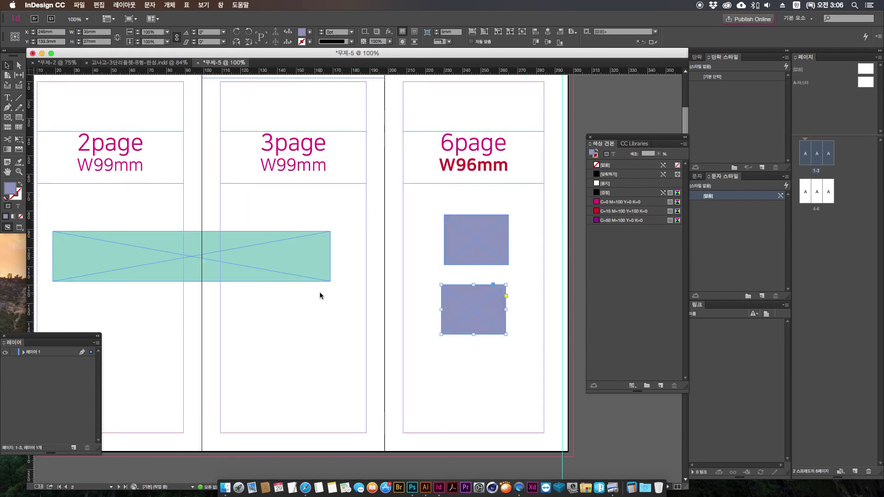
key("super+minus")
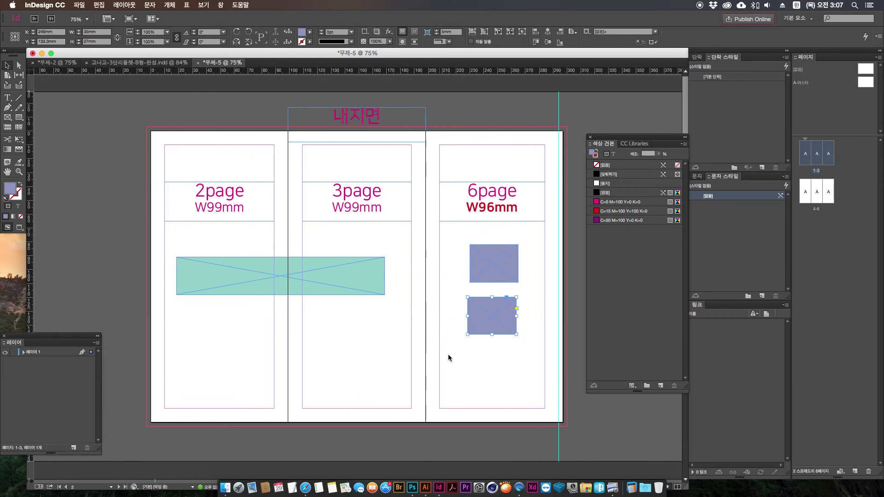
left_click_drag(507, 353, 363, 264)
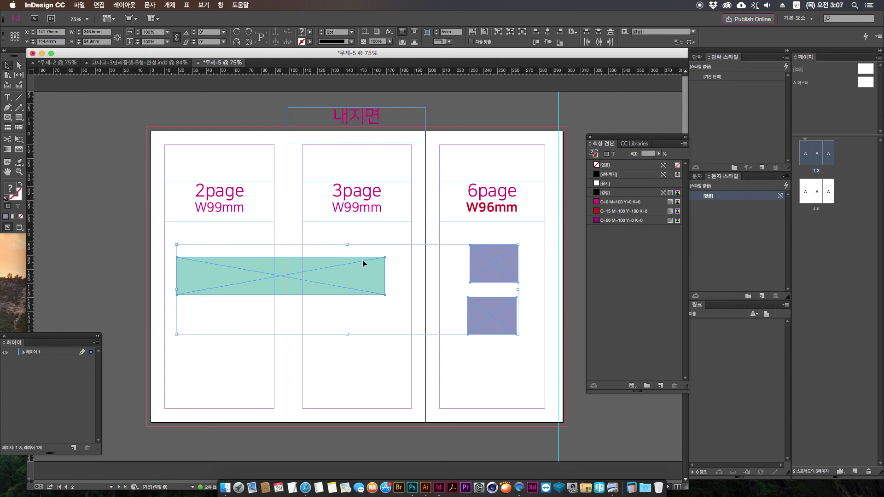
key("Delete")
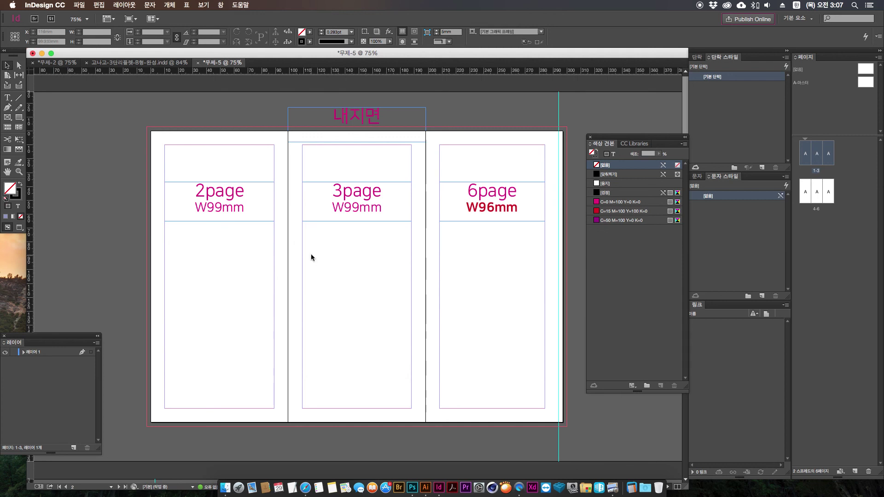
Examine the inner spread of the finished leaflet 고나고-3단리플렛-B형-완성.indd, then return to the 무제-5 document
left_click_drag(331, 241, 341, 216)
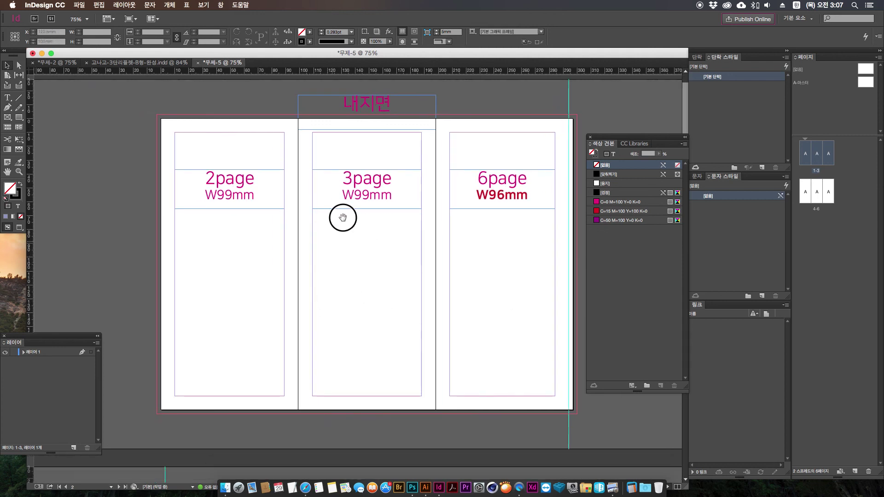
left_click(133, 62)
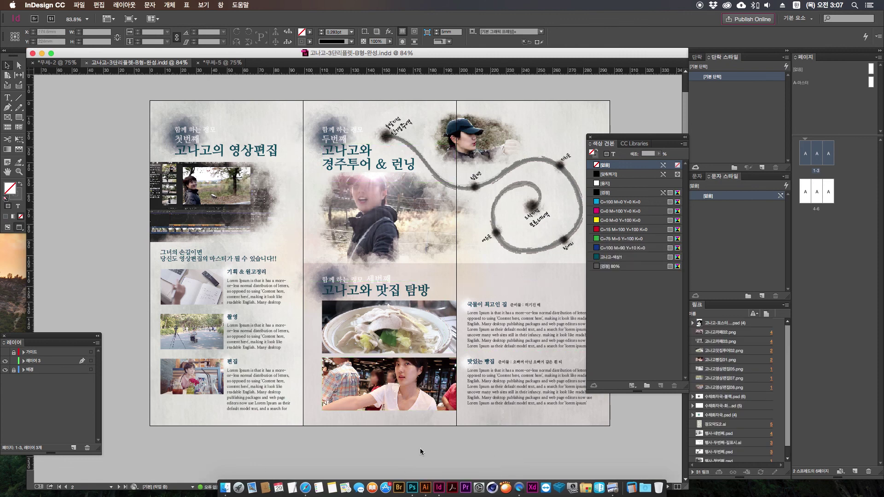
left_click(216, 62)
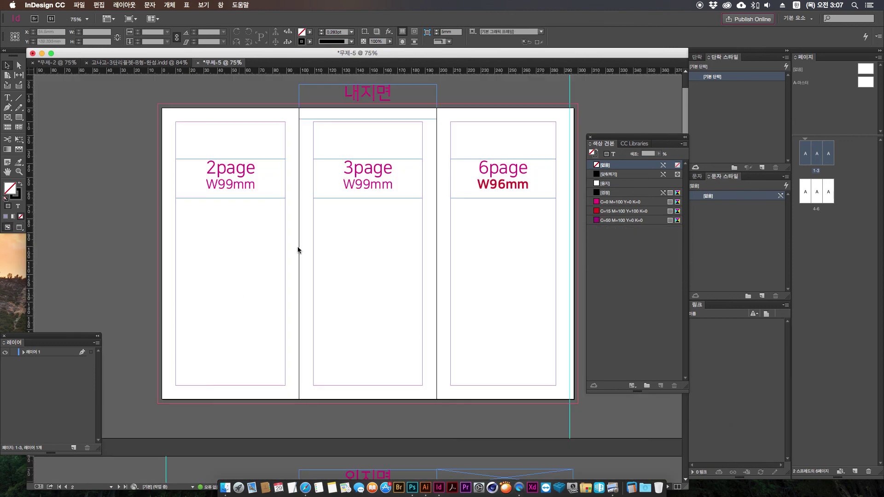
left_click_drag(427, 290, 420, 296)
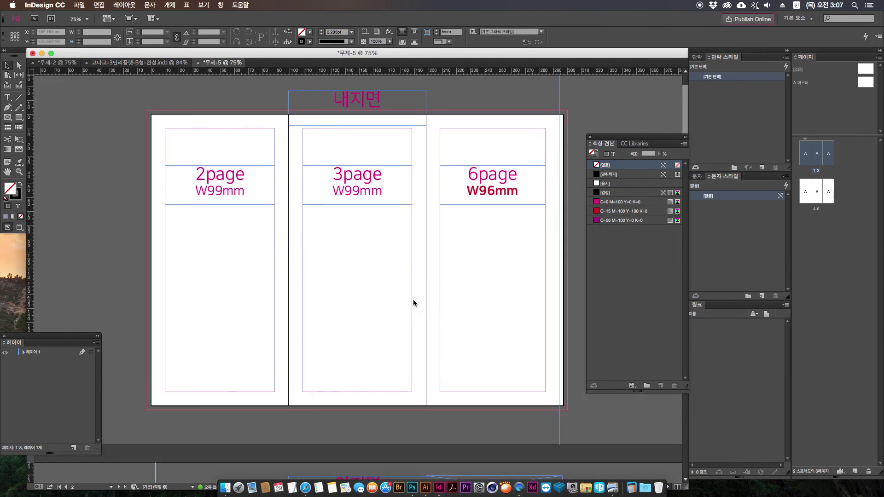